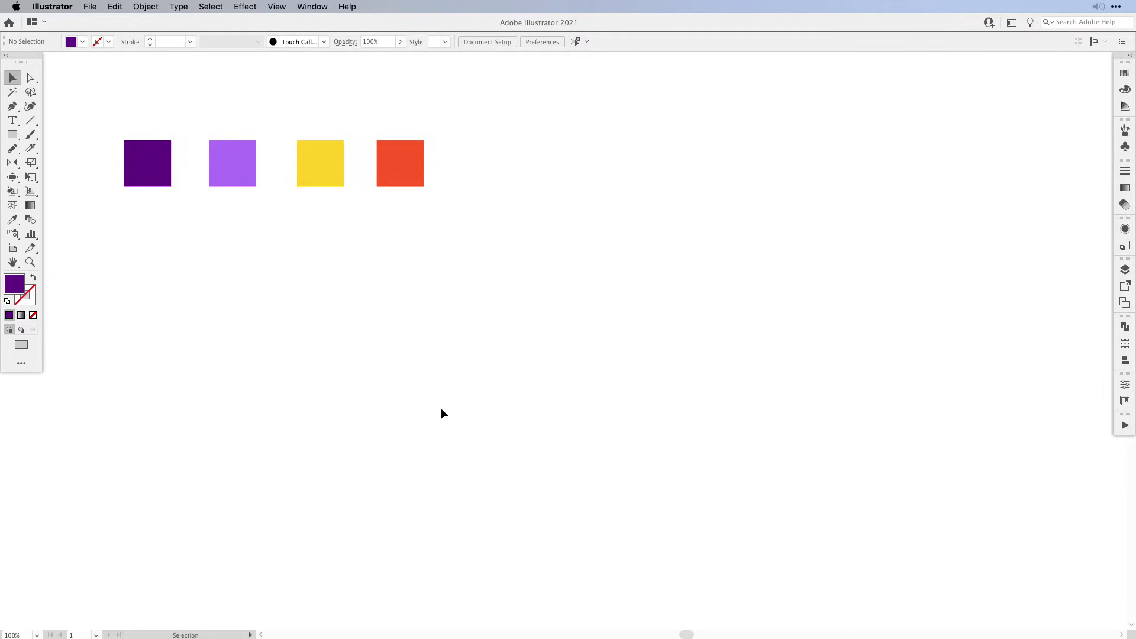
- Draw a yellow rectangle and round its corners to about 20.7 px
click(320, 163)
key(m)
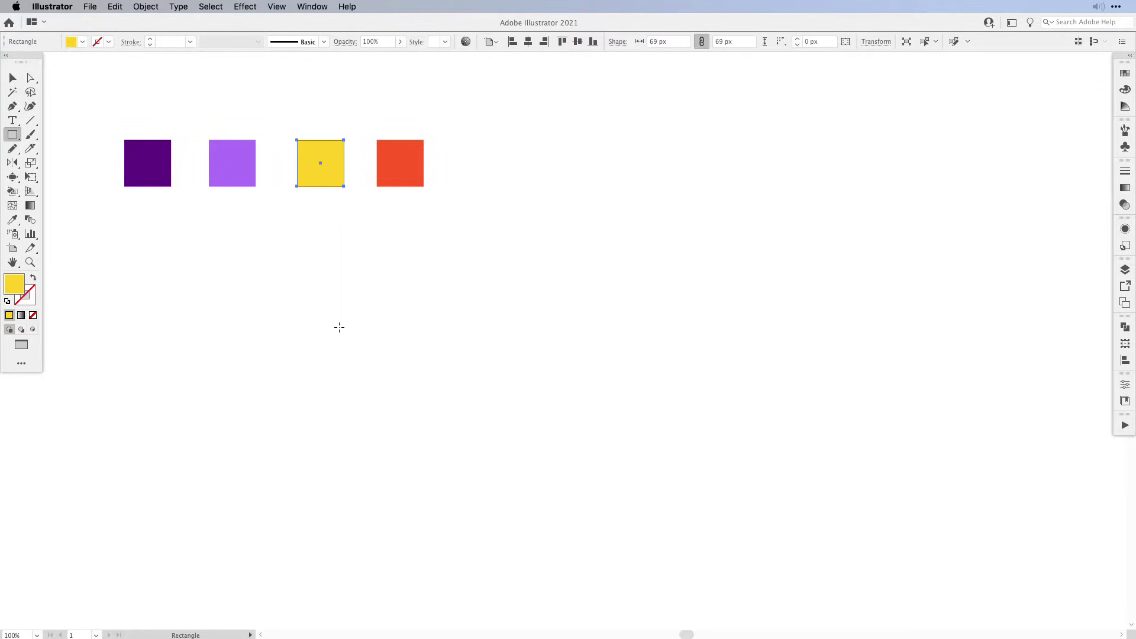
drag(325, 320, 489, 435)
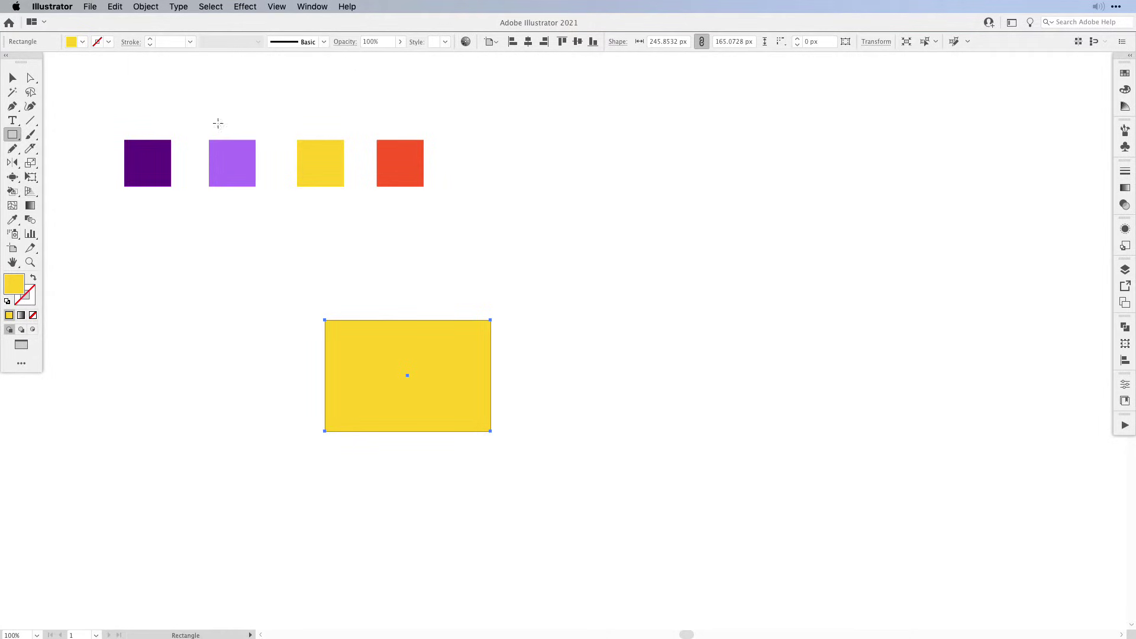
click(28, 84)
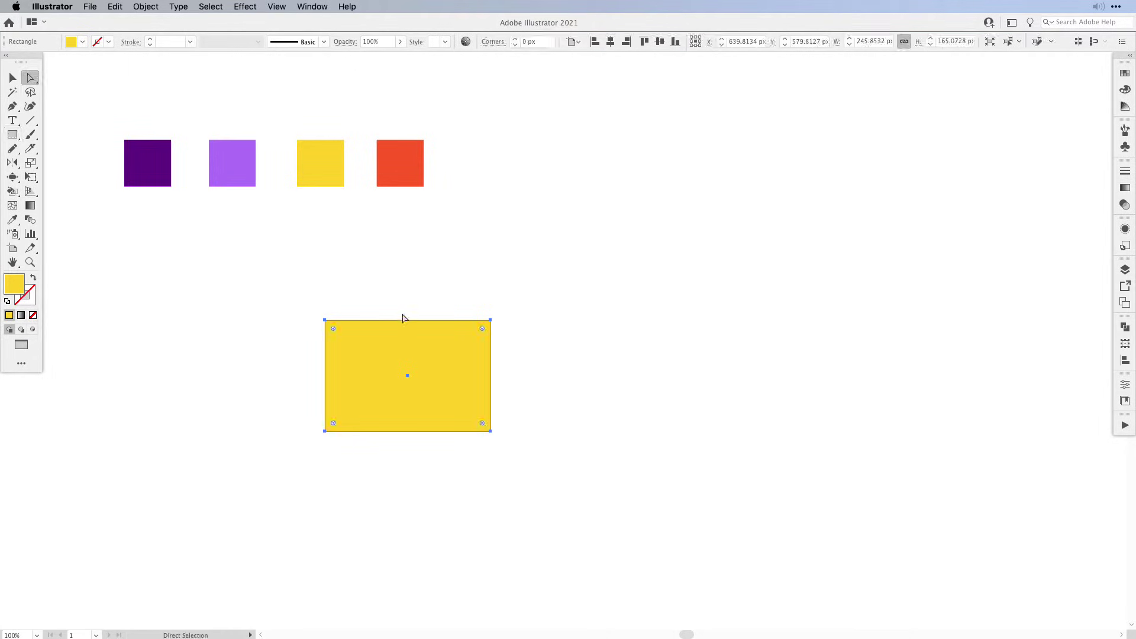
drag(332, 329, 340, 336)
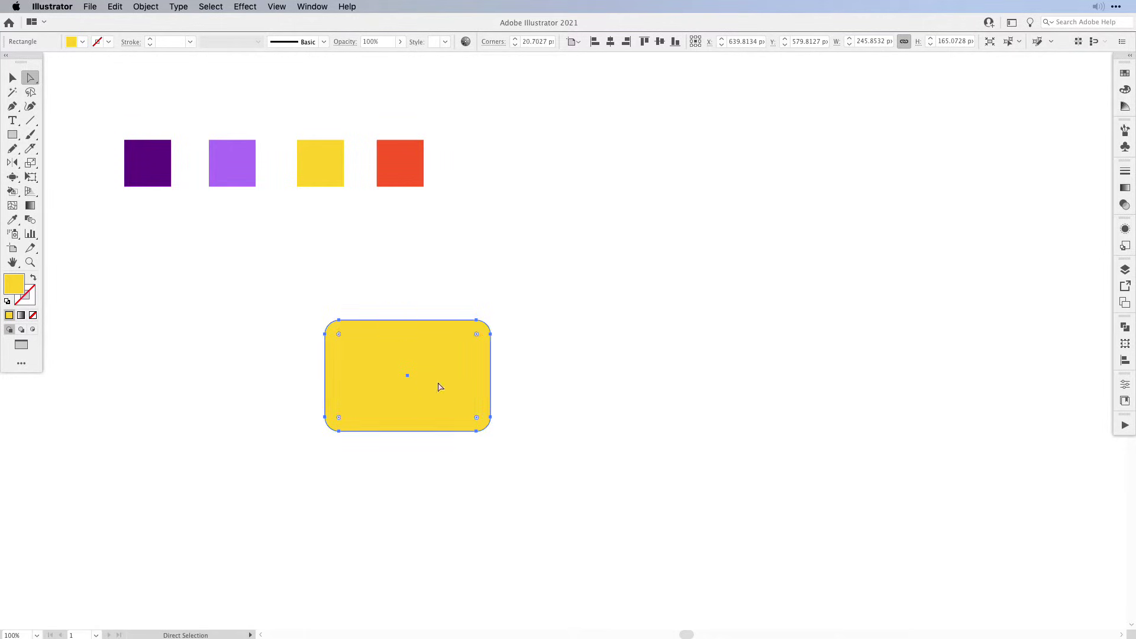
- Draw a pointed tail at the rectangle's lower left with the Pen tool
key(p)
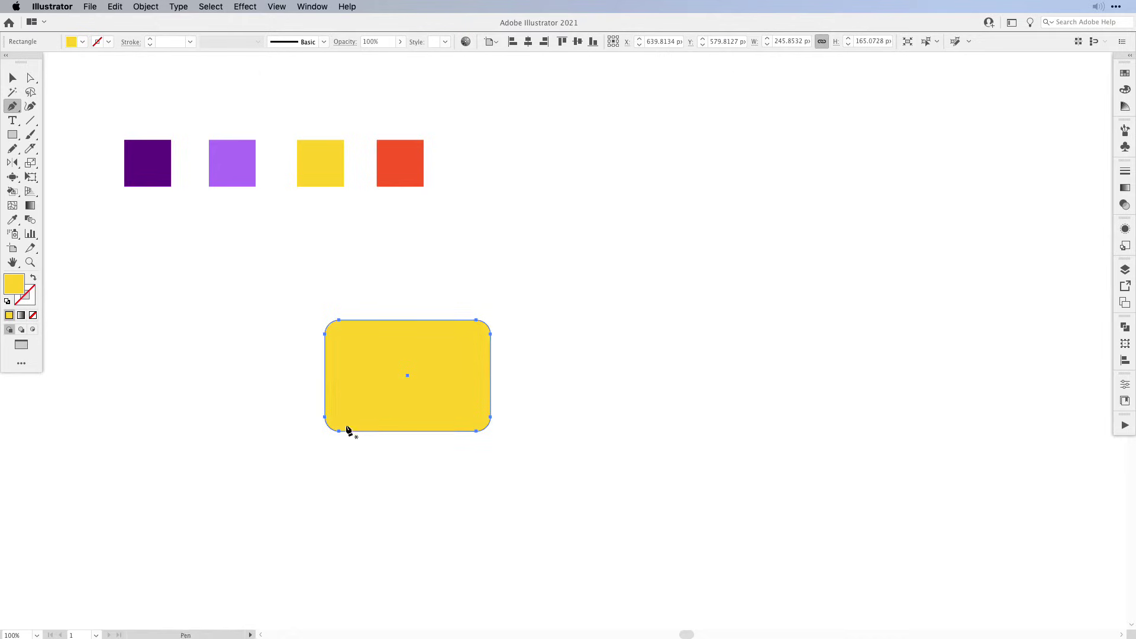
mouse_move(329, 449)
mouse_down()
mouse_move(367, 423)
mouse_move(347, 426)
mouse_move(325, 464)
mouse_up()
key(a)
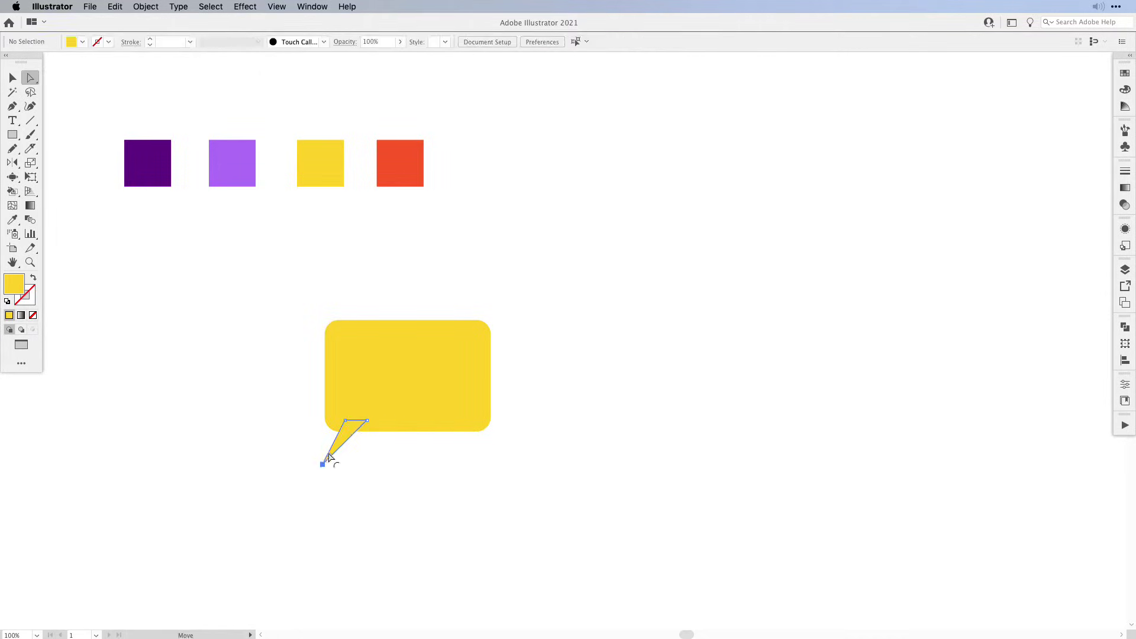
drag(348, 426, 357, 425)
- Unite the rectangle and tail into one yellow bubble shape with Pathfinder
drag(332, 461, 391, 411)
key(v)
click(1125, 326)
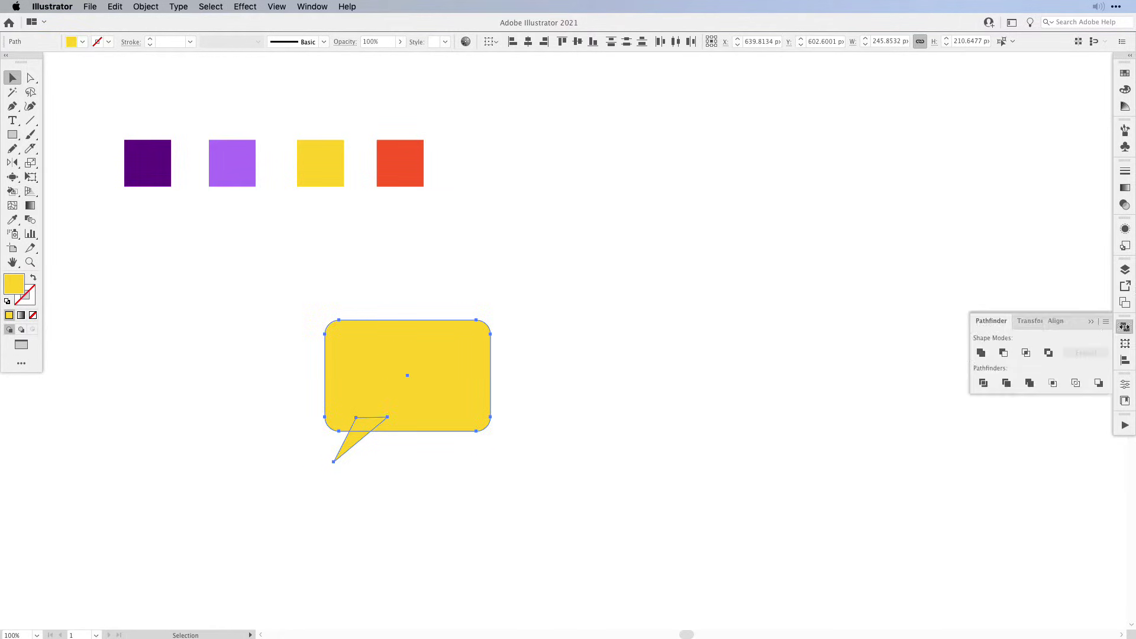
click(982, 353)
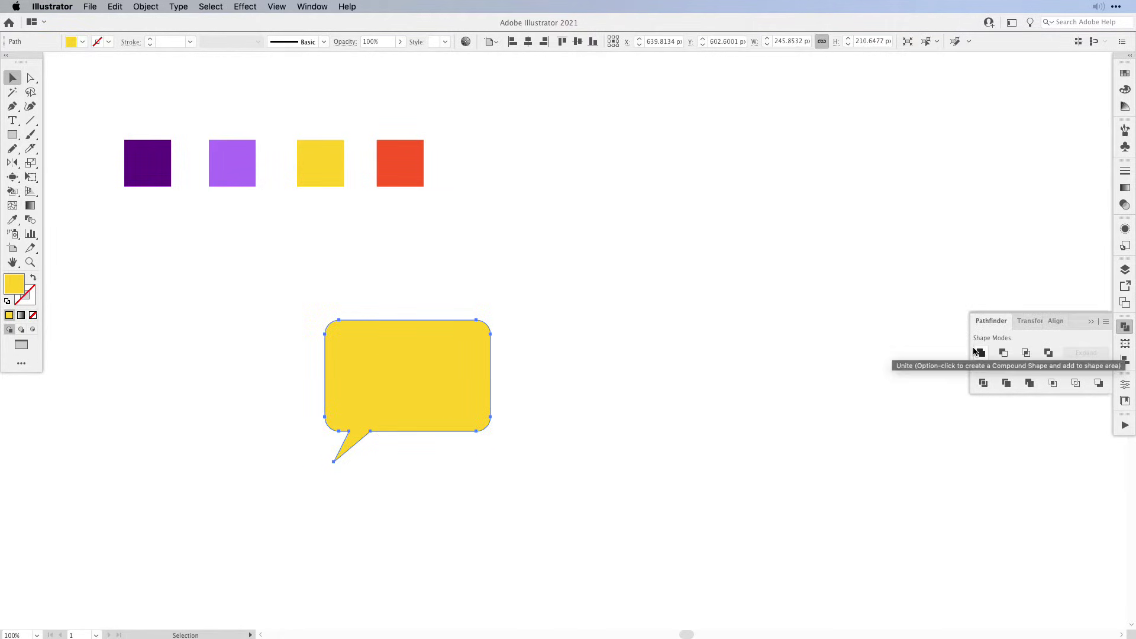
click(607, 435)
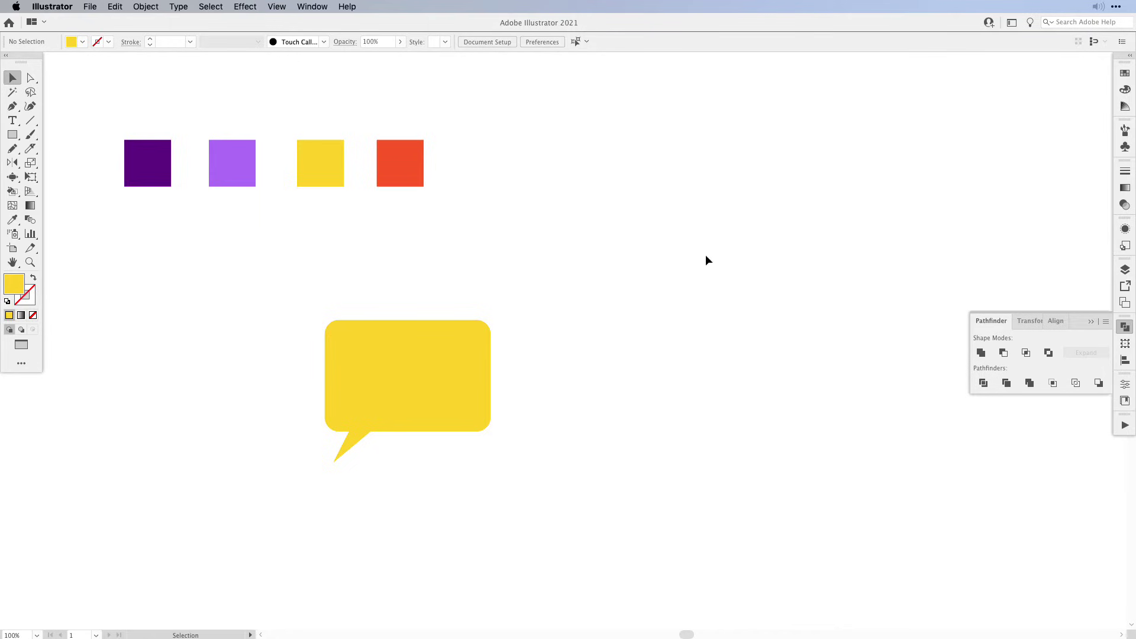
click(1090, 322)
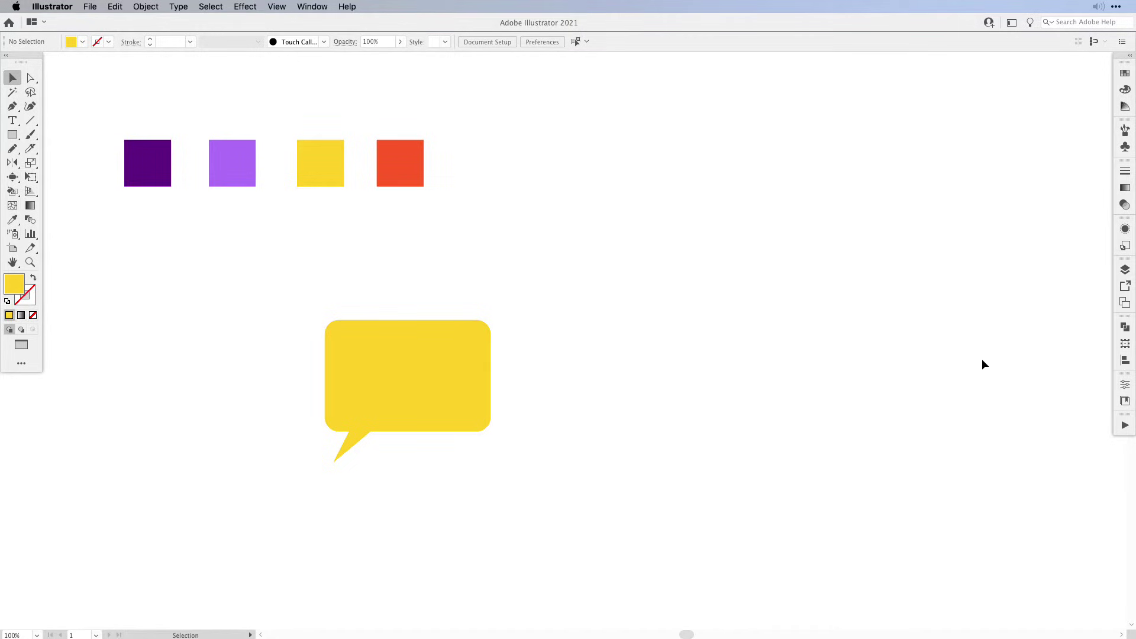
- Draw a light purple circle, about 159 px, overlapping the yellow bubble's top right
click(236, 159)
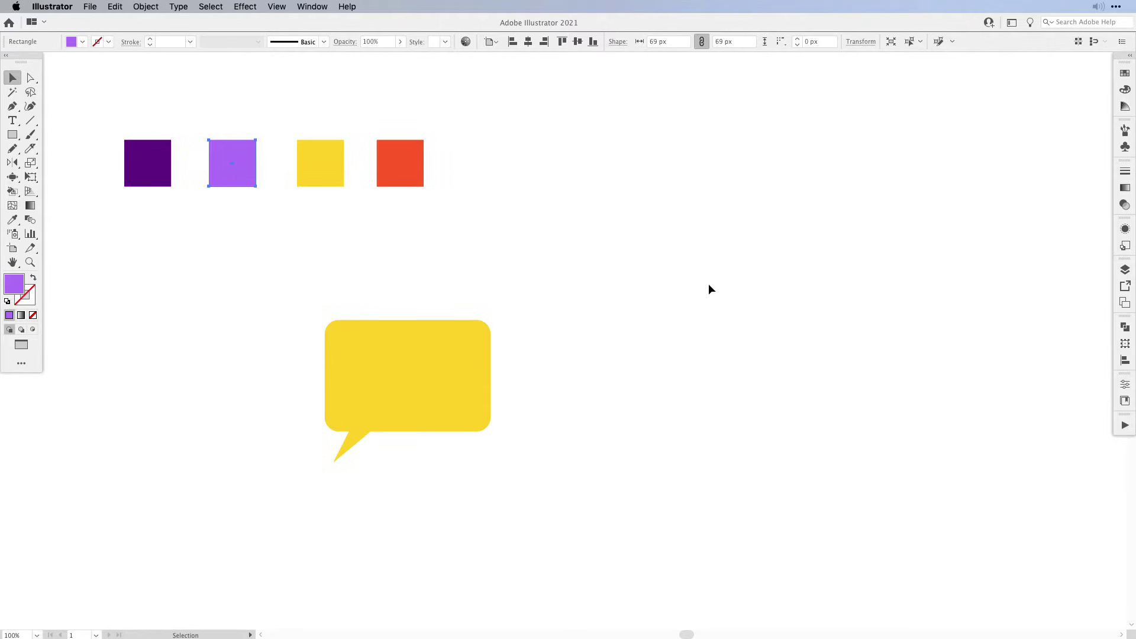
key(l)
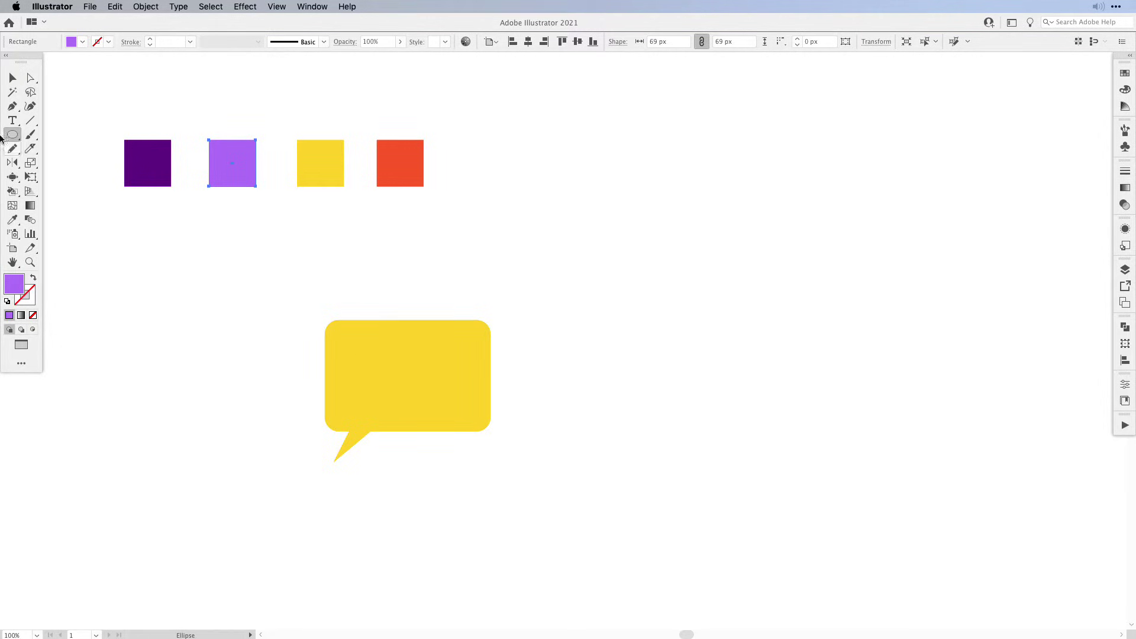
drag(588, 330, 473, 213)
key(v)
drag(564, 269, 536, 312)
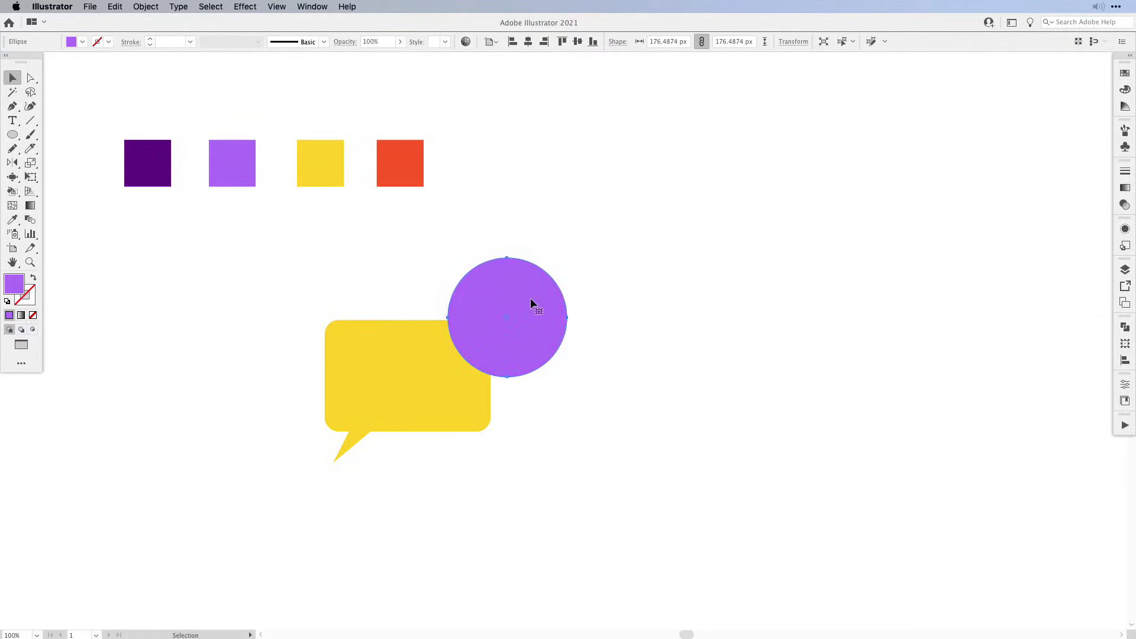
key(e)
mouse_move(566, 258)
mouse_down()
mouse_move(553, 269)
mouse_move(560, 260)
mouse_up()
- Draw a small pointed tail at the purple circle's lower right
key(p)
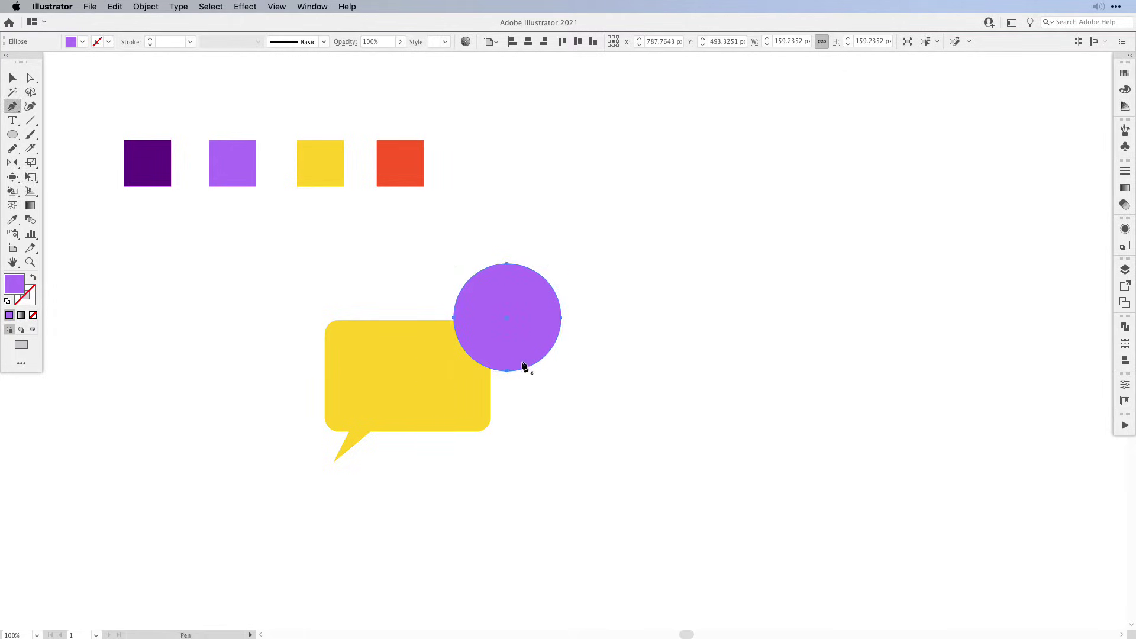
drag(515, 357, 541, 387)
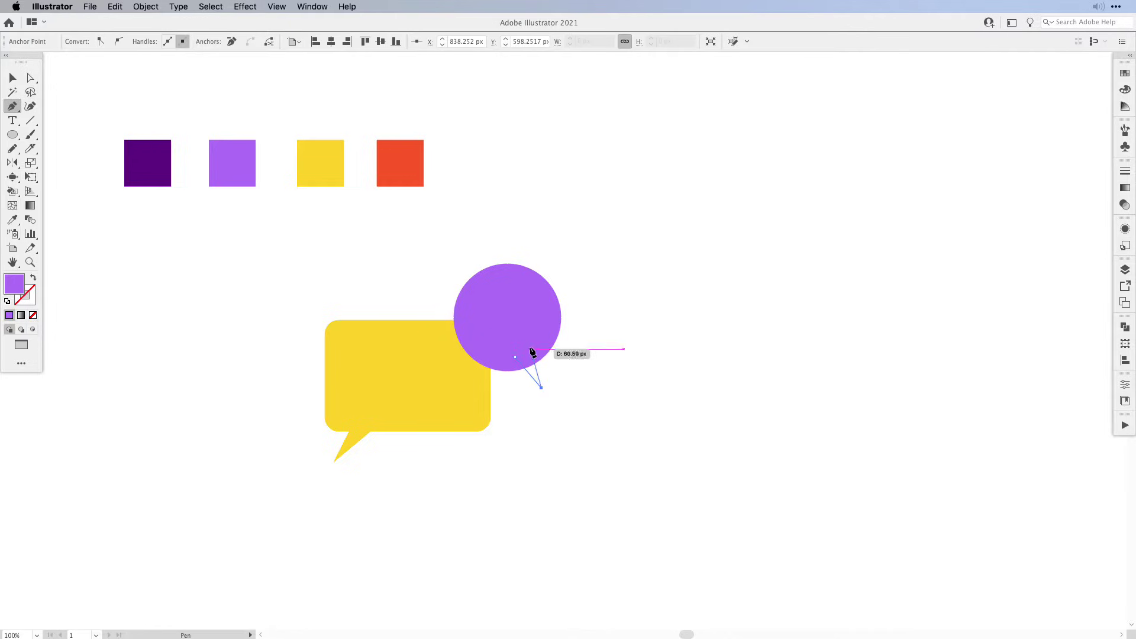
click(515, 358)
super+click(614, 351)
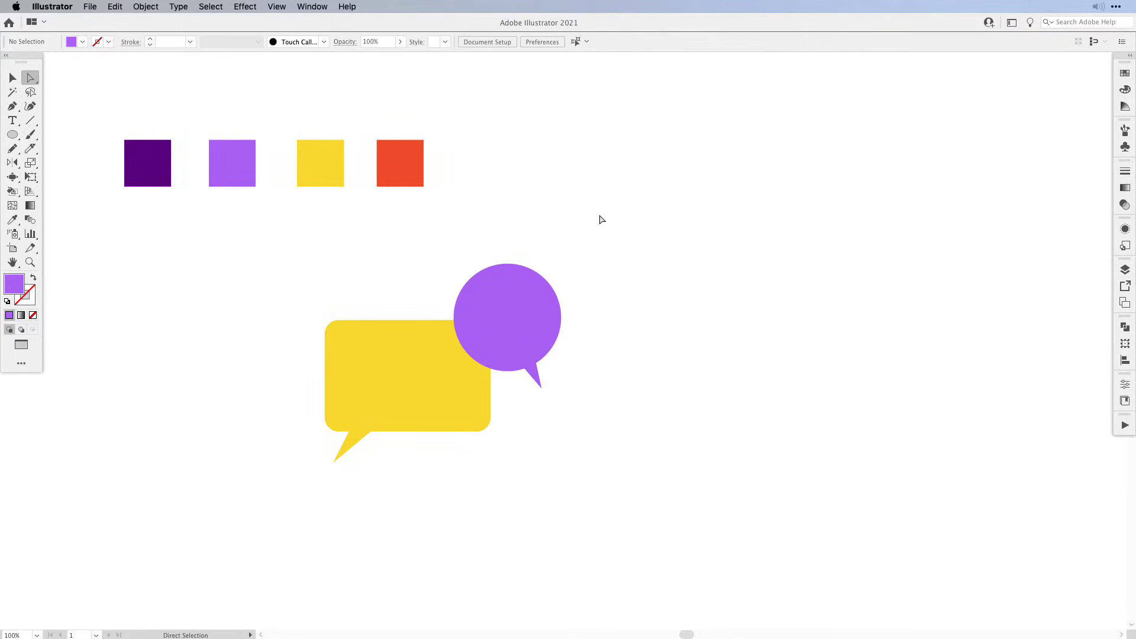
- Unite the purple circle and its tail into one bubble with Pathfinder
key(v)
drag(623, 188, 537, 393)
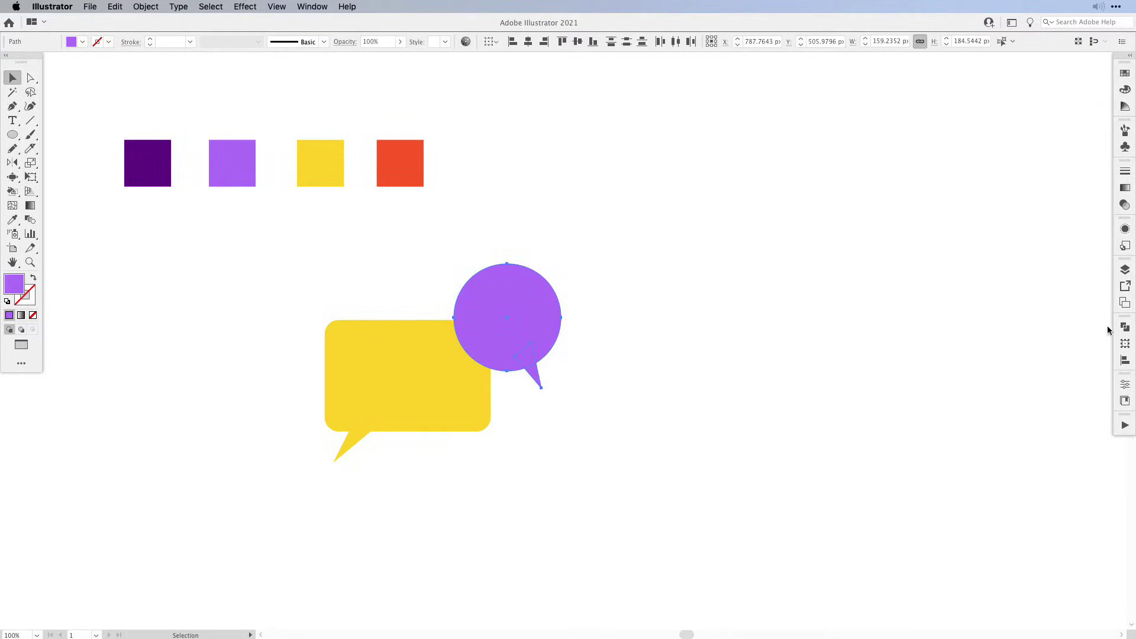
click(1125, 327)
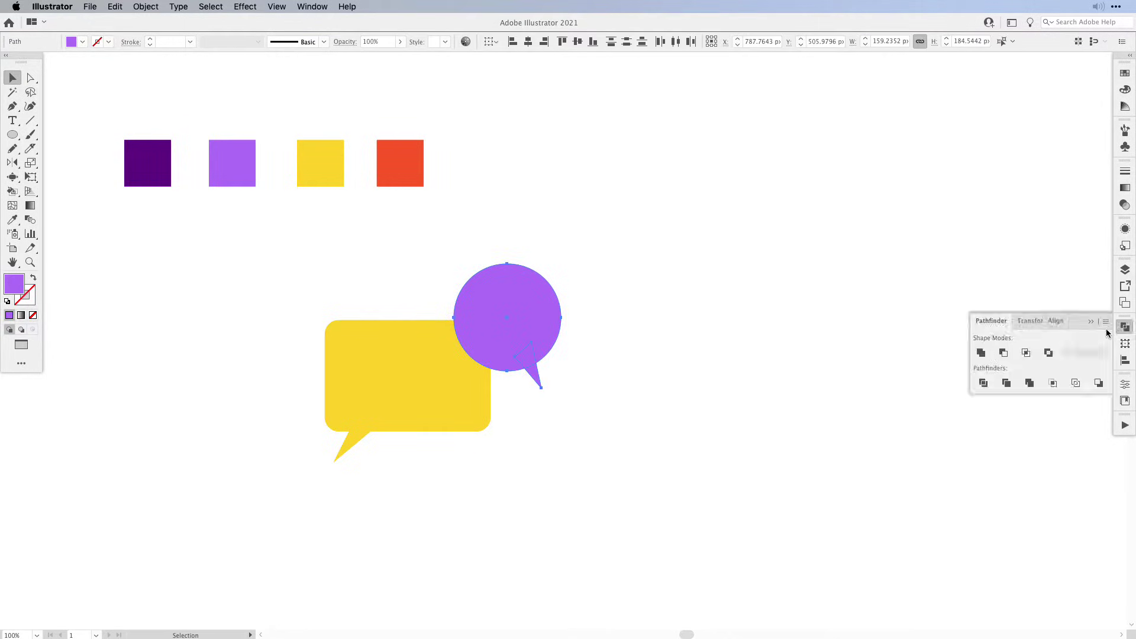
click(679, 509)
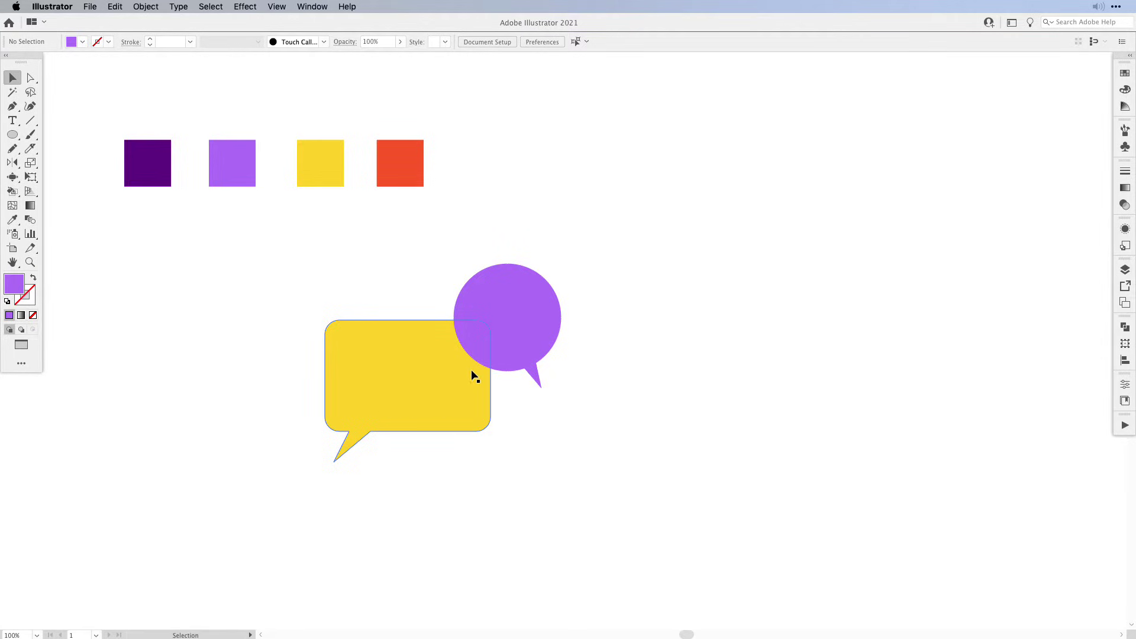
- Add three evenly spaced red dots, about 18.4 px, centred in the yellow bubble
click(393, 169)
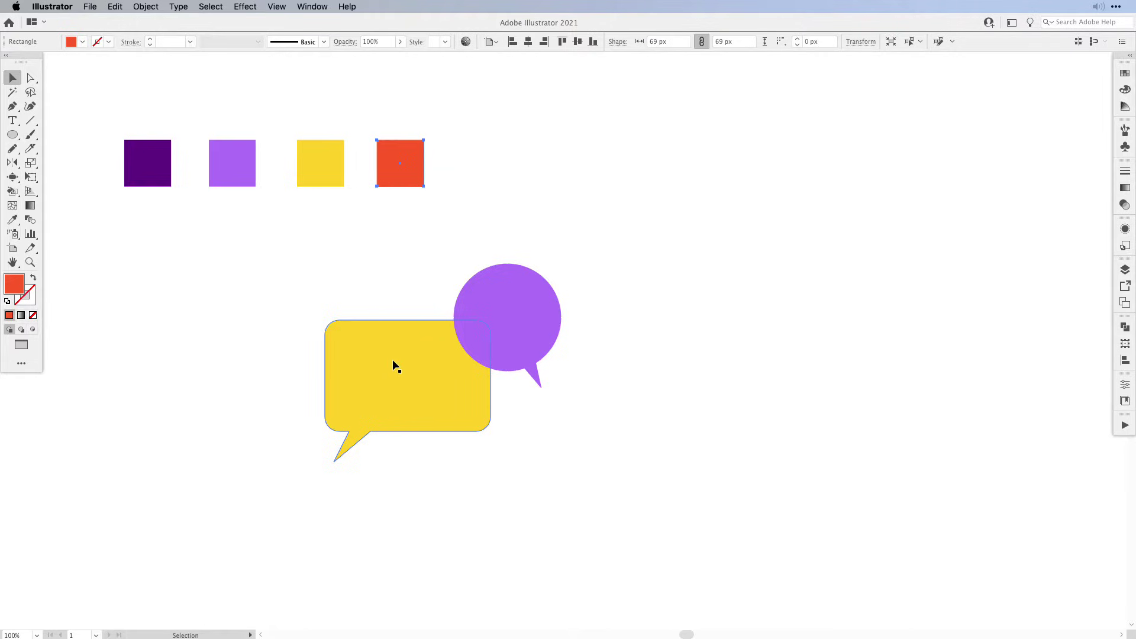
key(super+shift+a)
key(l)
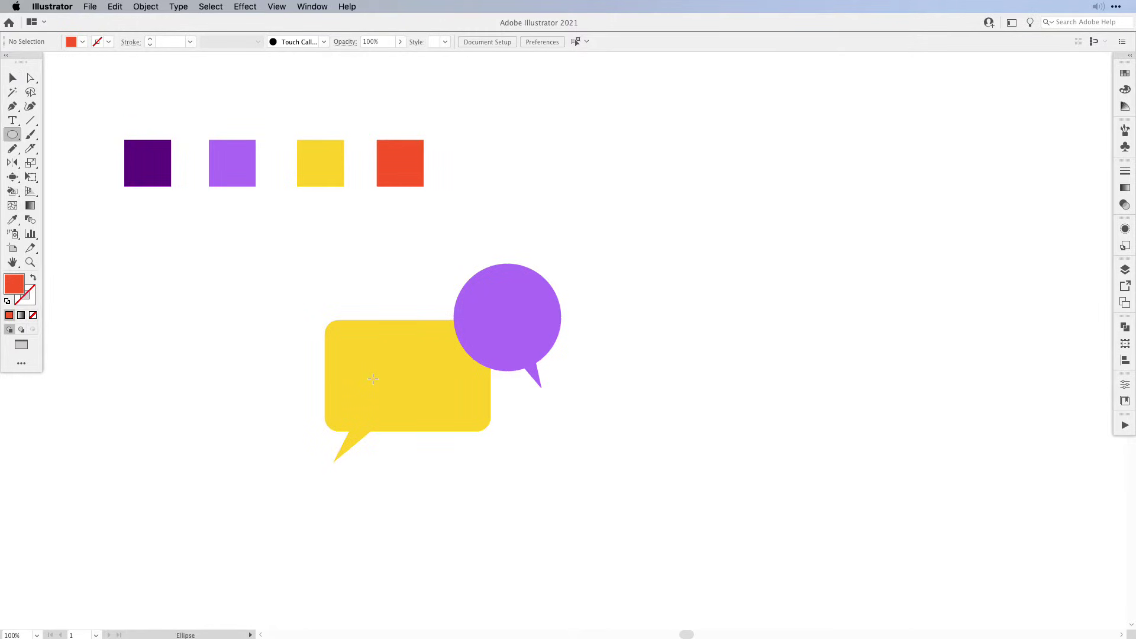
drag(372, 380, 405, 379)
key(v)
key(super+d)
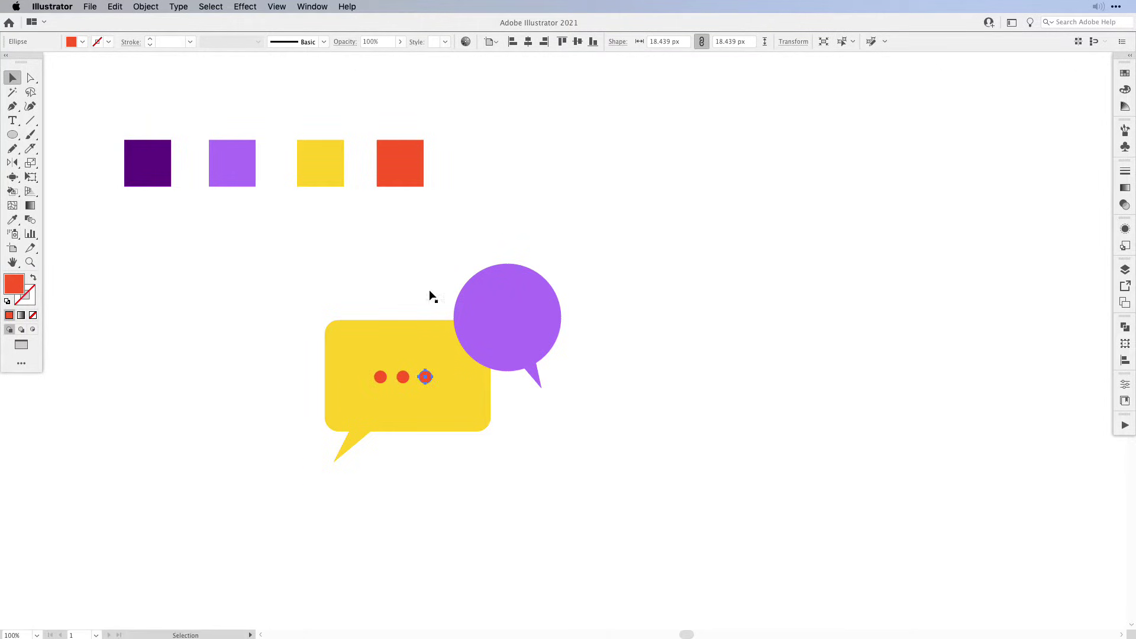
shift+click(380, 377)
shift+click(403, 377)
drag(403, 377, 410, 378)
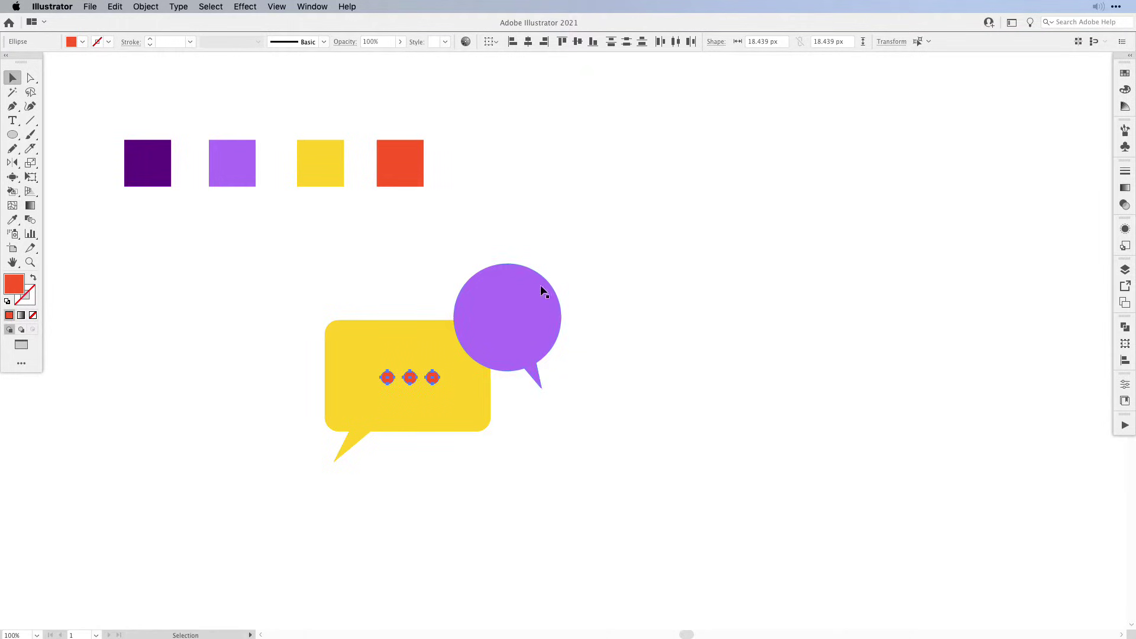
click(599, 252)
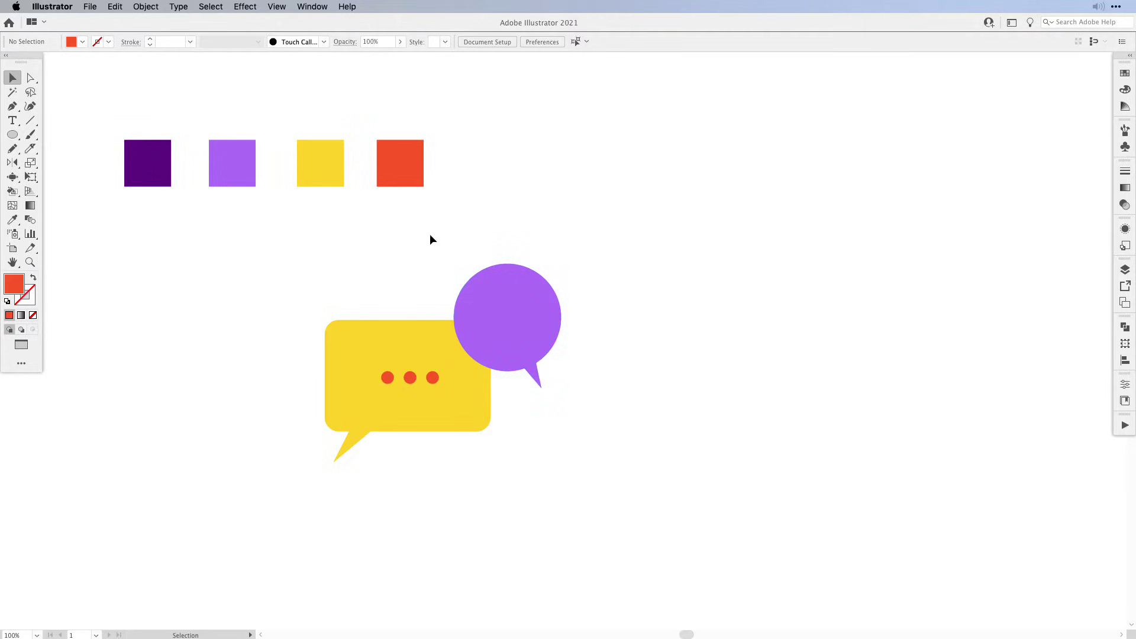
- Add three evenly spaced white dots centred across the purple bubble
key(i)
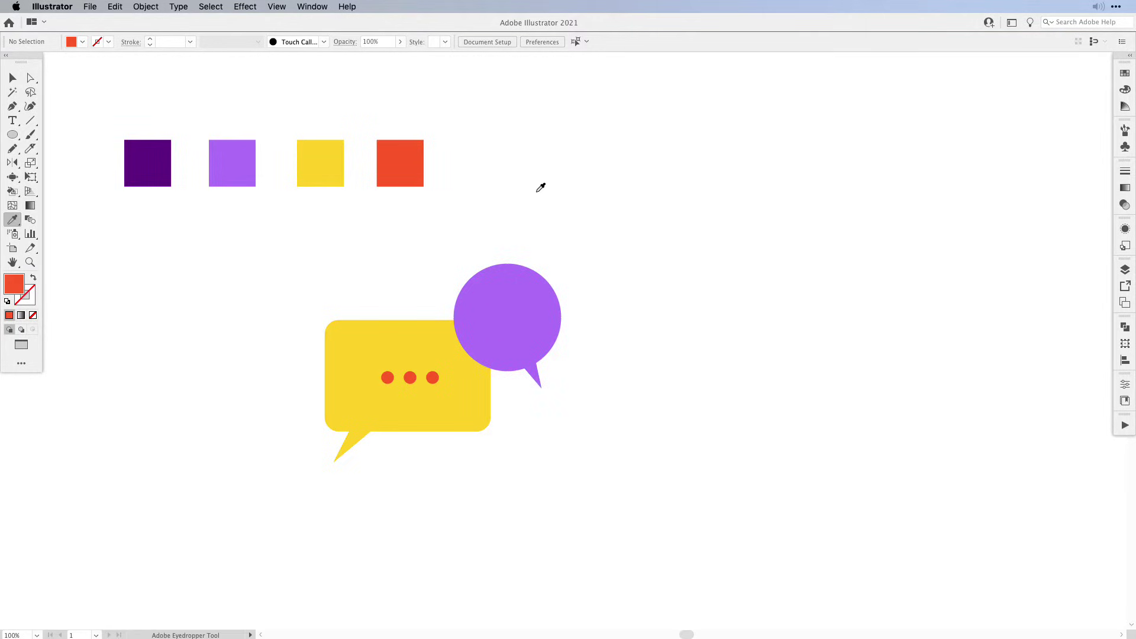
click(532, 162)
key(l)
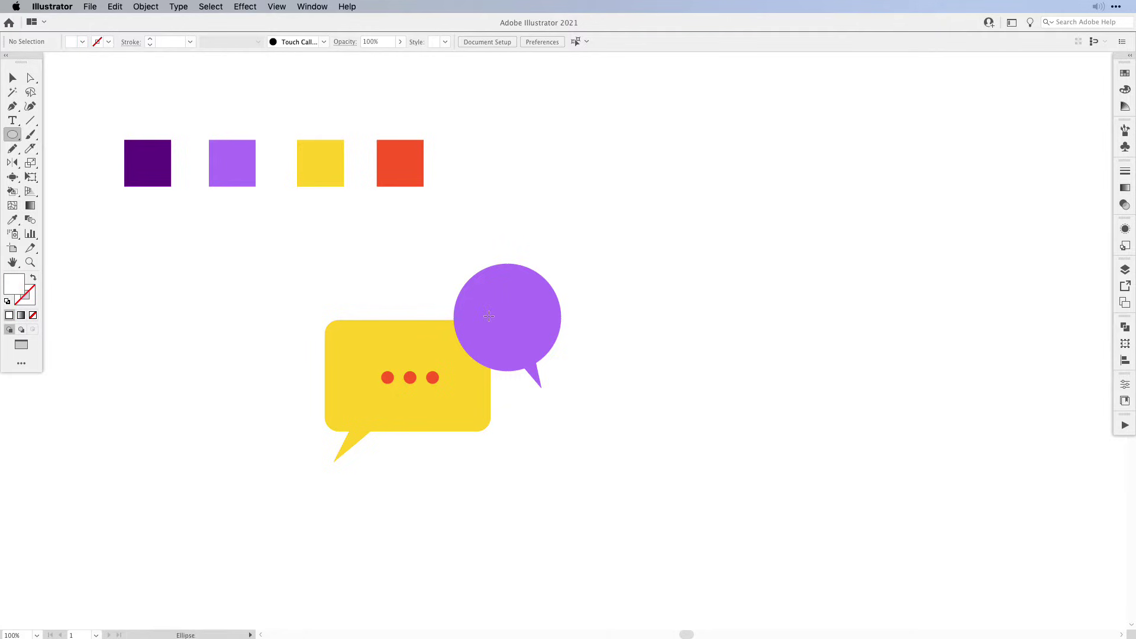
mouse_move(487, 318)
mouse_down()
mouse_move(480, 312)
mouse_move(508, 320)
mouse_up()
key(b)
key(v)
key(super+d)
shift+click(504, 320)
shift+click(489, 320)
drag(488, 319, 493, 320)
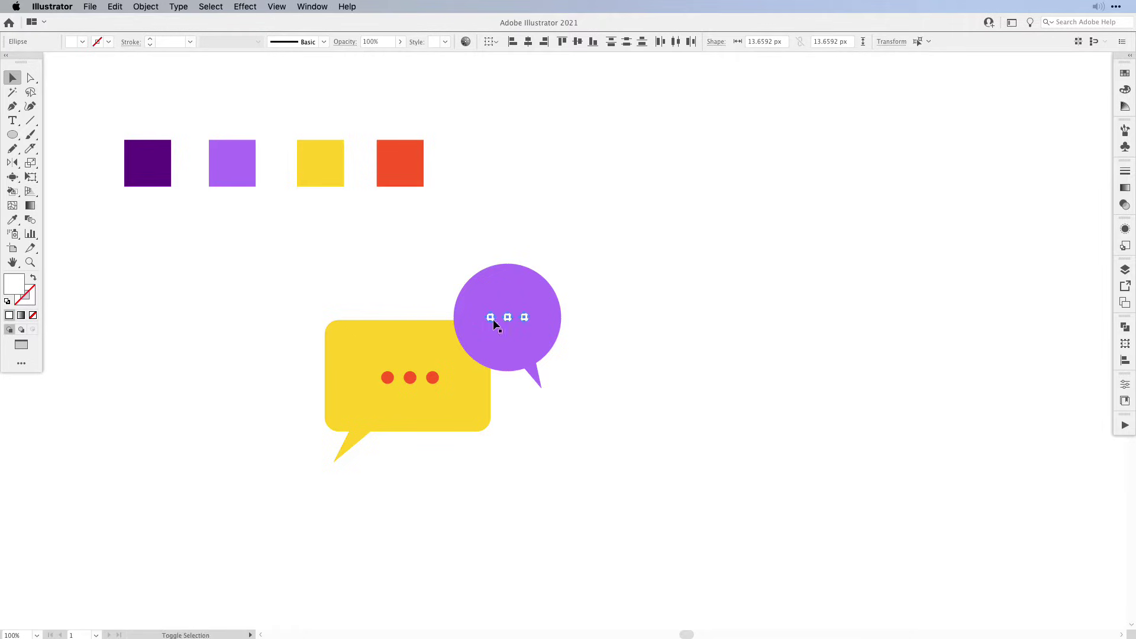
click(649, 172)
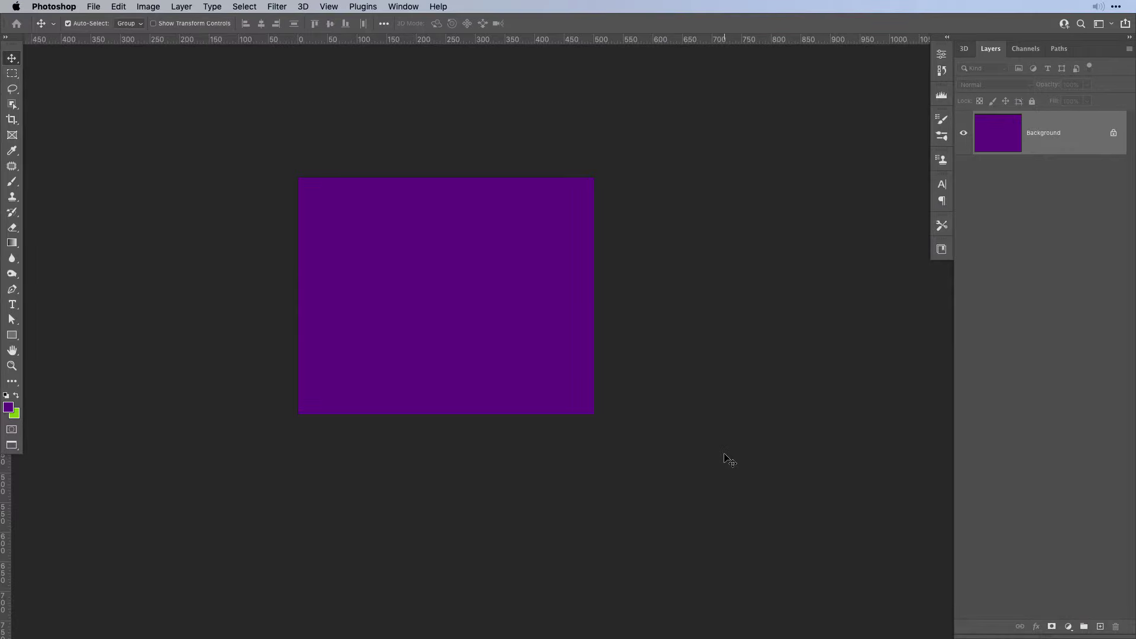
- Check the Canvas Size is 500 × 400 pixels and close it unchanged
key(alt+super+c)
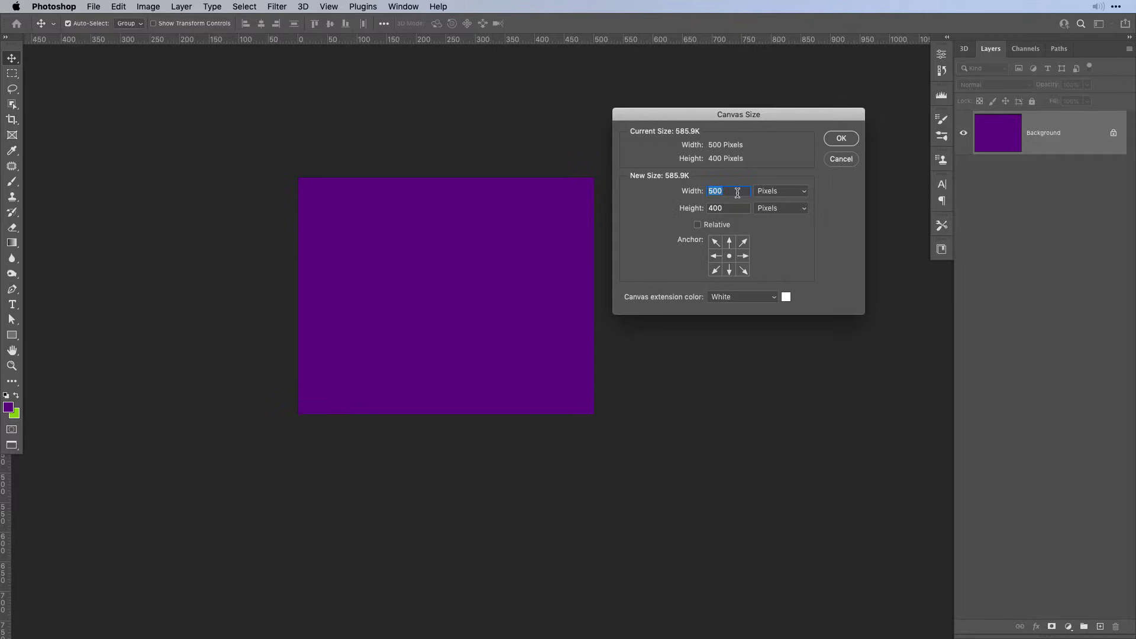
key(Escape)
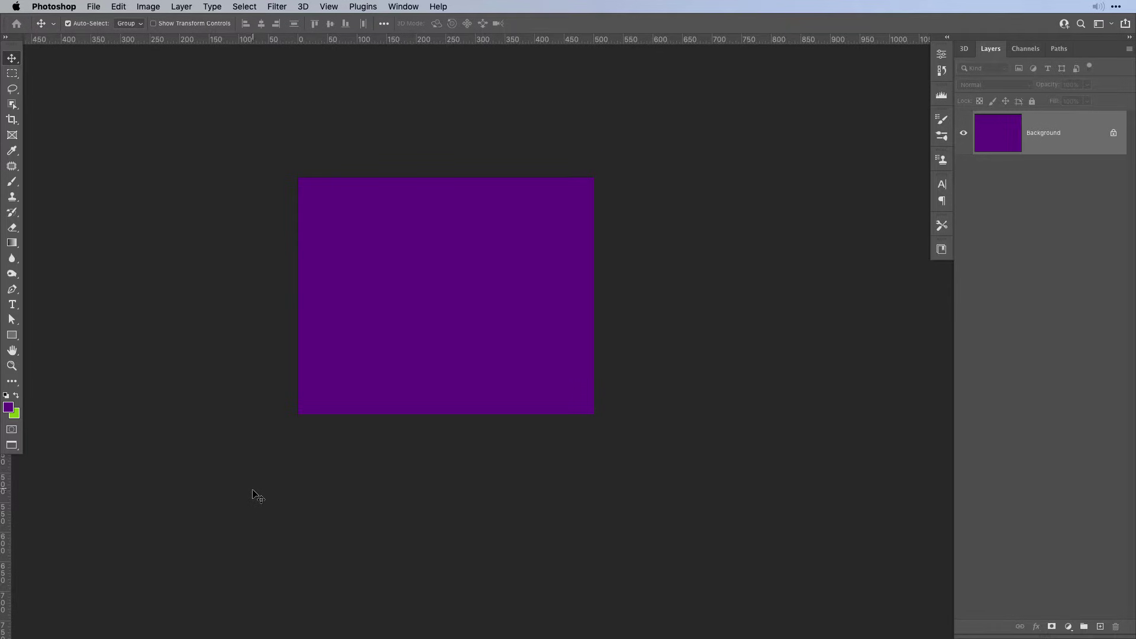
- Create a frame animation Timeline docked below the canvas and add a second frame
click(404, 7)
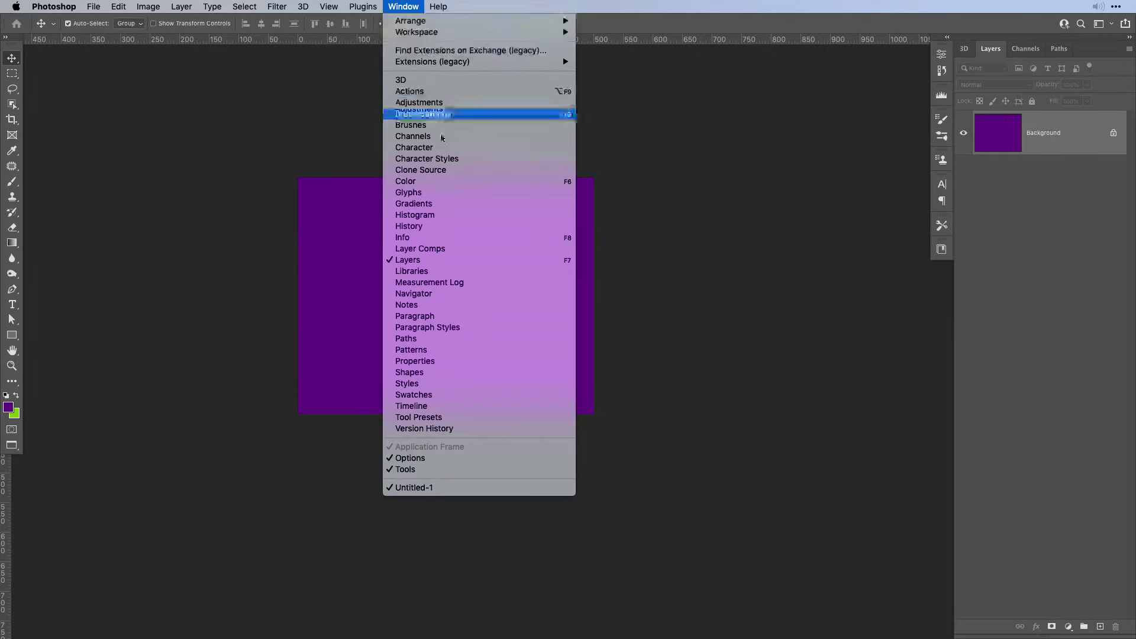
click(461, 407)
drag(533, 466, 565, 153)
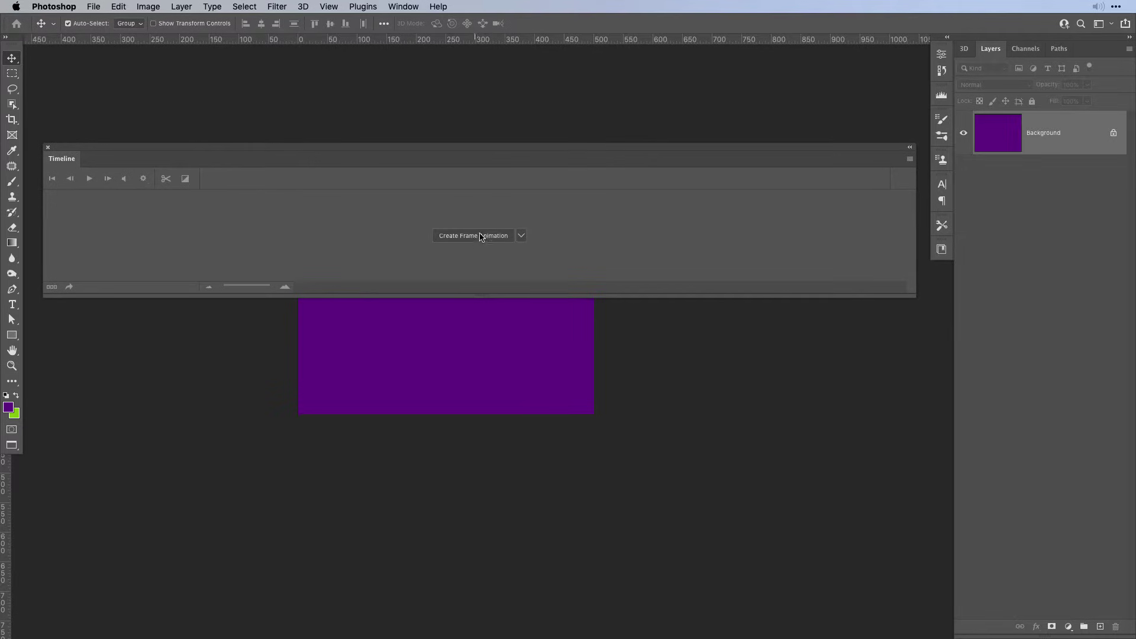
click(522, 236)
click(481, 238)
click(470, 242)
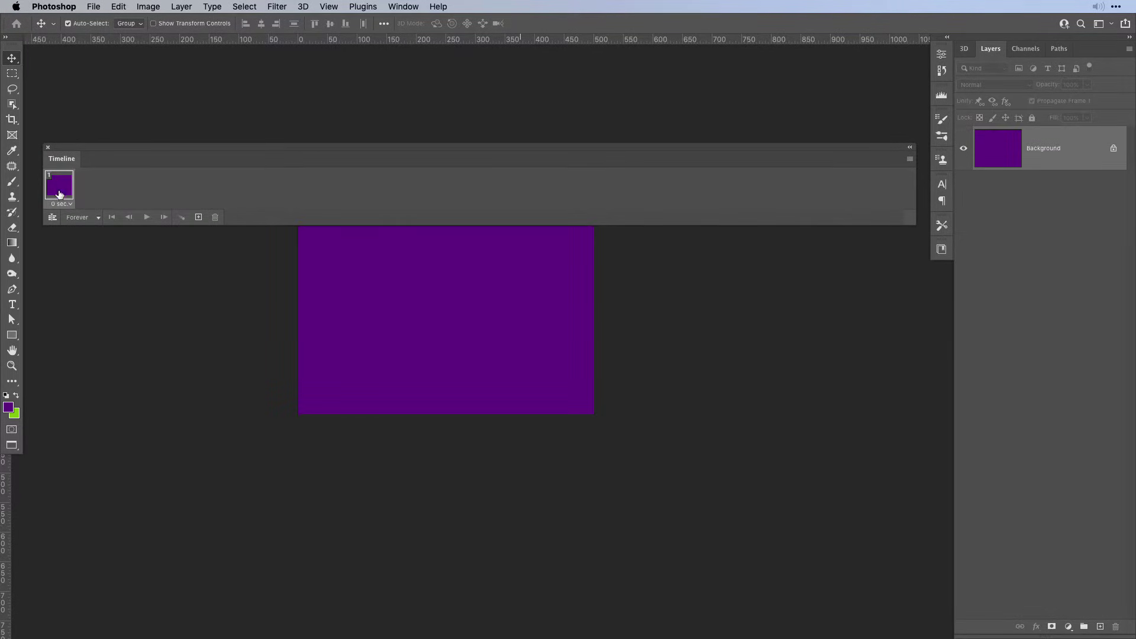
drag(356, 149, 343, 499)
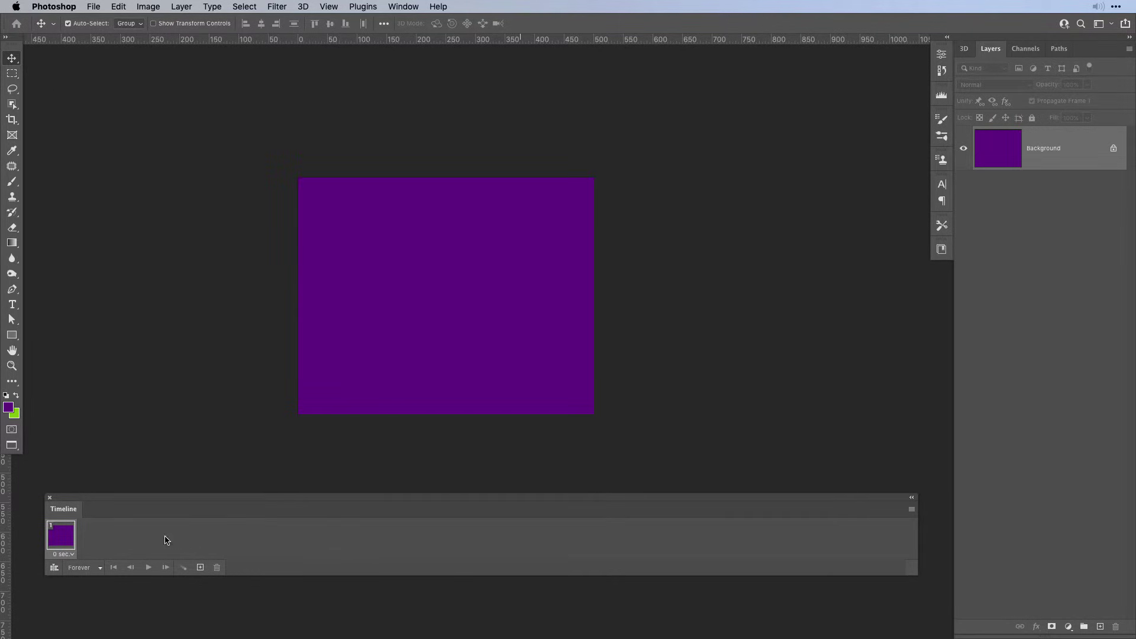
click(200, 568)
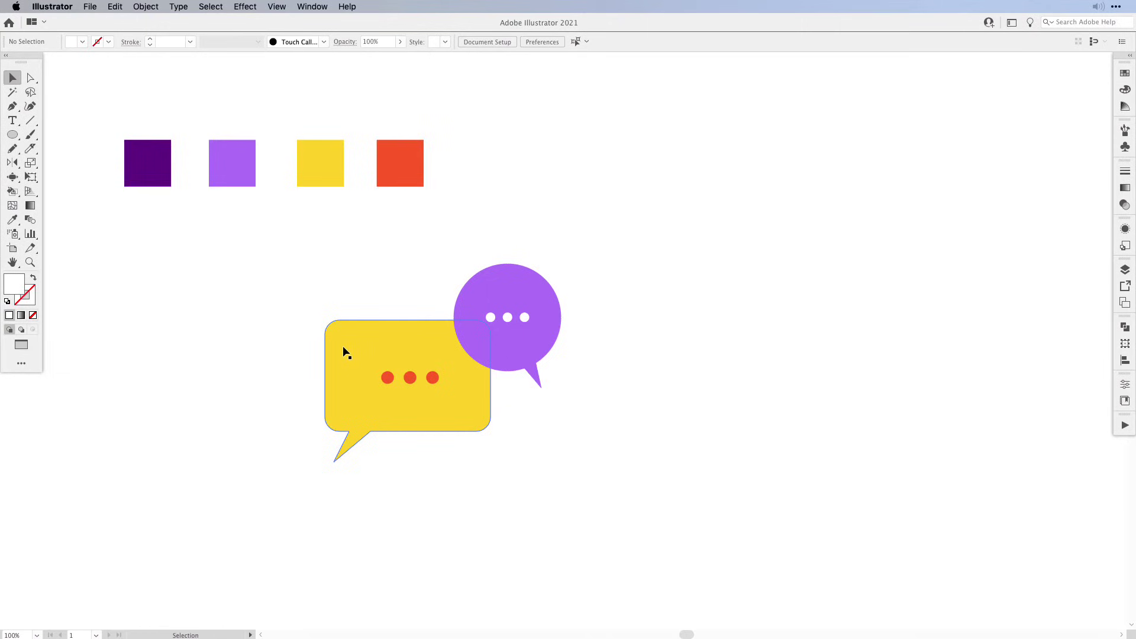
- Copy the yellow bubble shape without its dots, then deselect
click(379, 333)
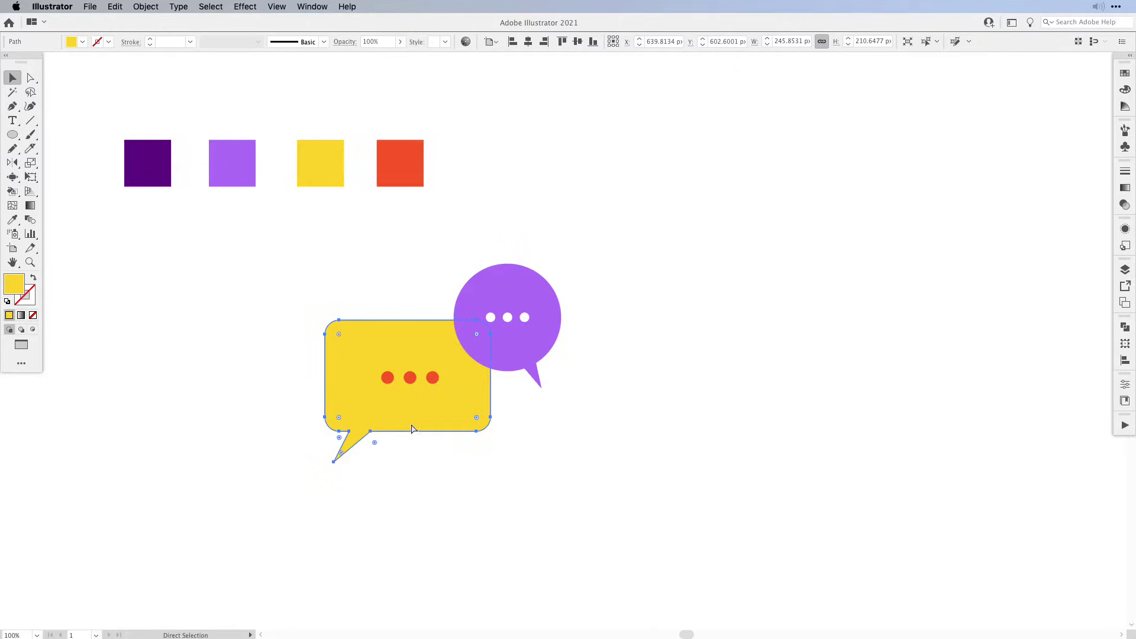
click(421, 520)
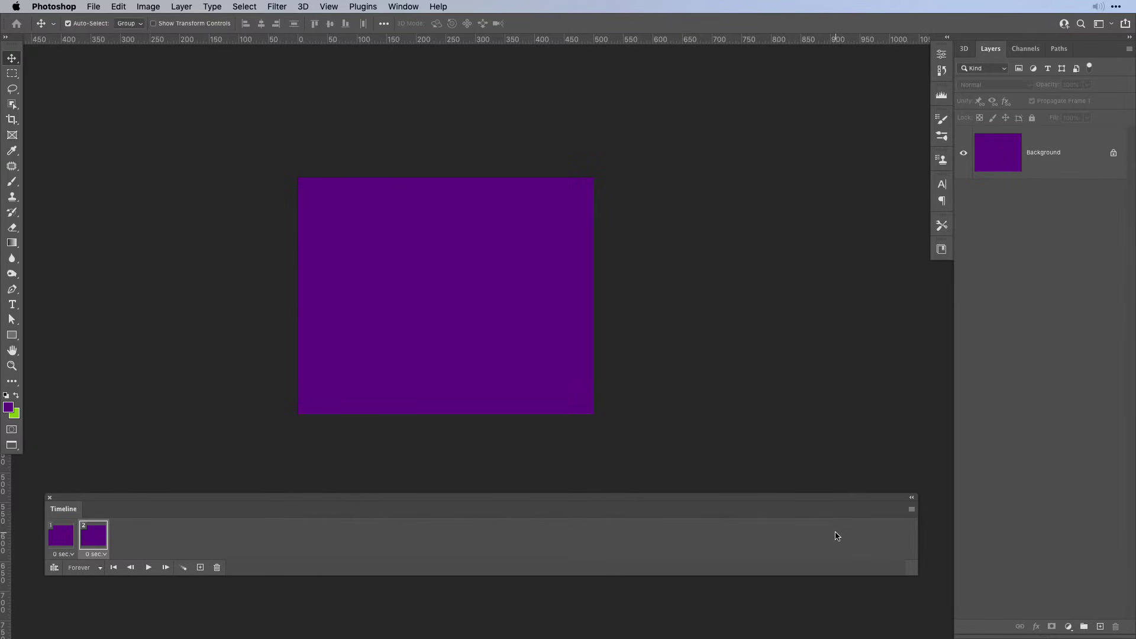
- Paste the yellow bubble as a Smart Object on frame 2, moving it toward the lower left
click(911, 511)
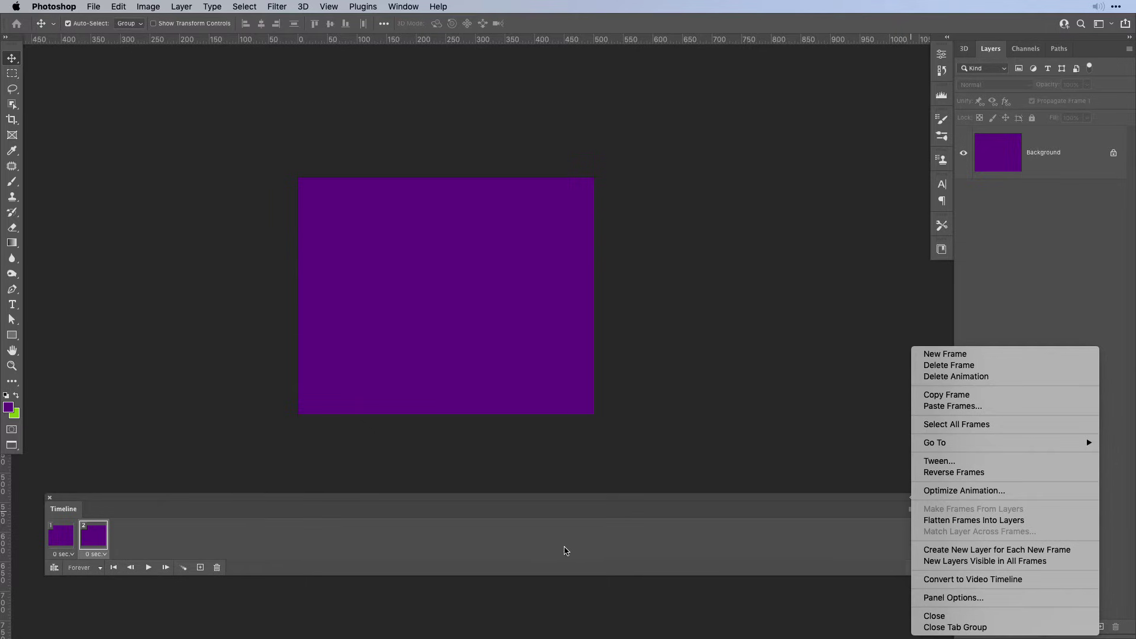
click(713, 553)
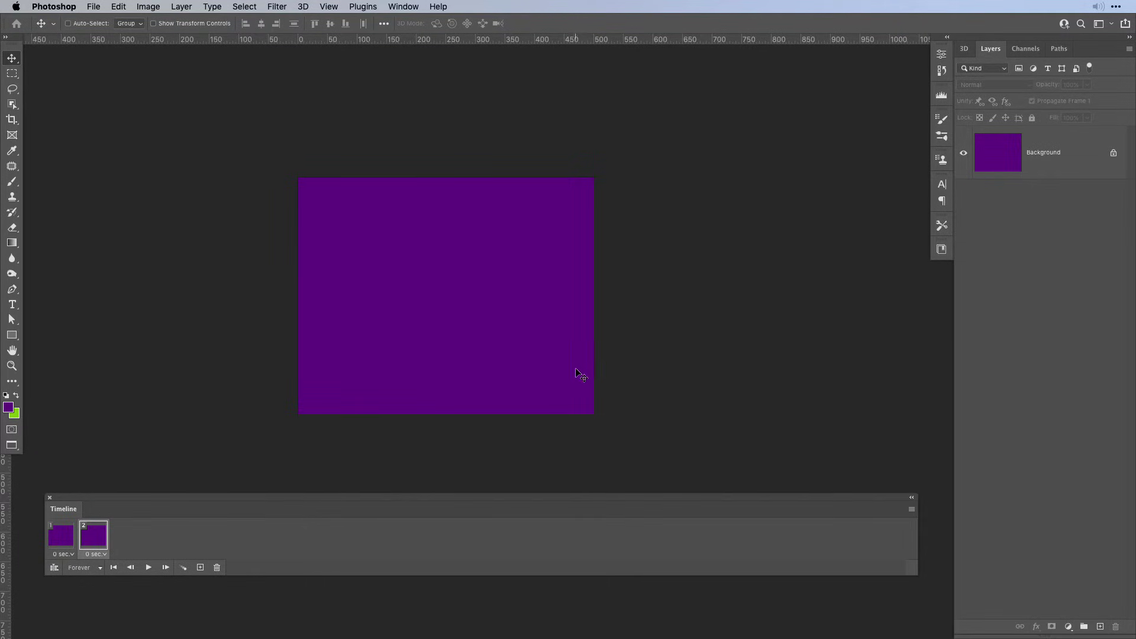
key(super+v)
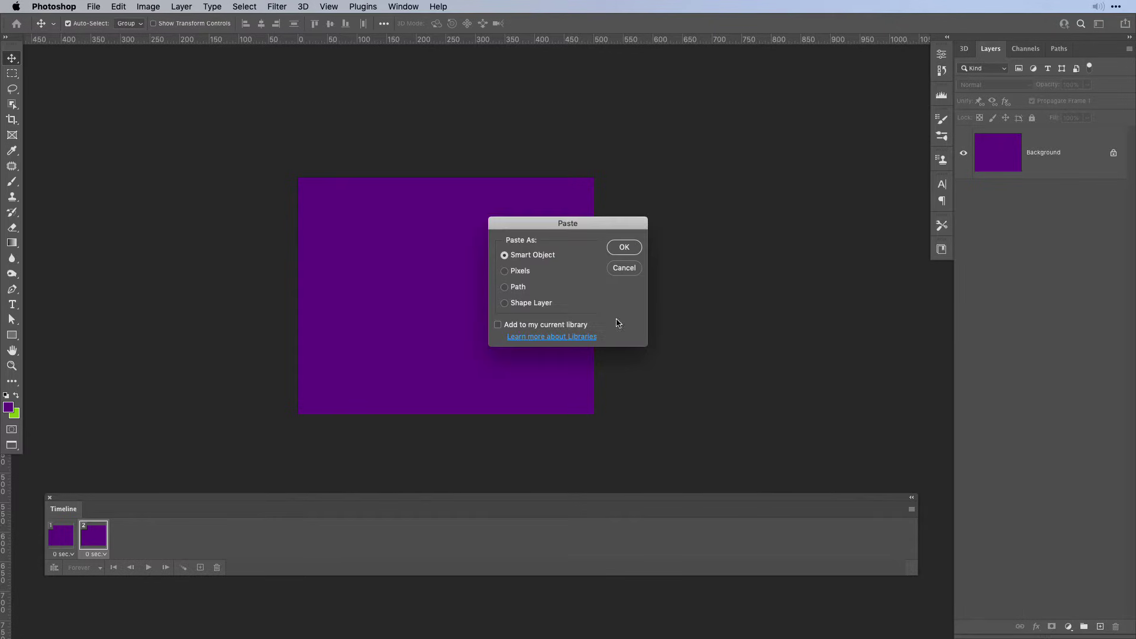
click(624, 250)
drag(495, 286, 459, 320)
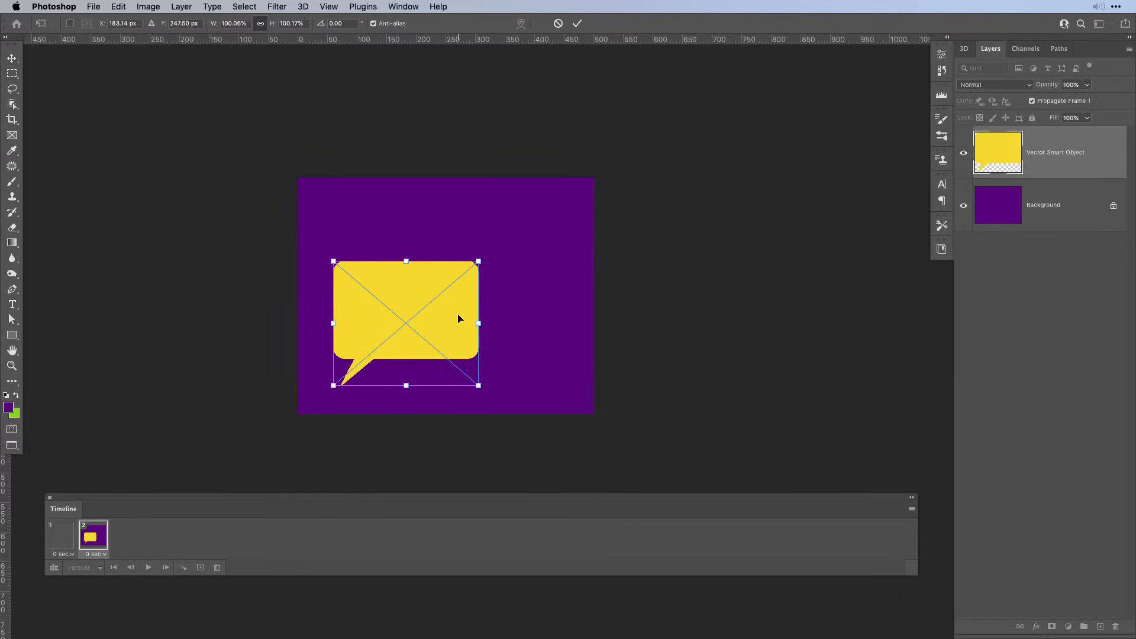
- Commit the placed yellow bubble at the canvas's lower left
key(Return)
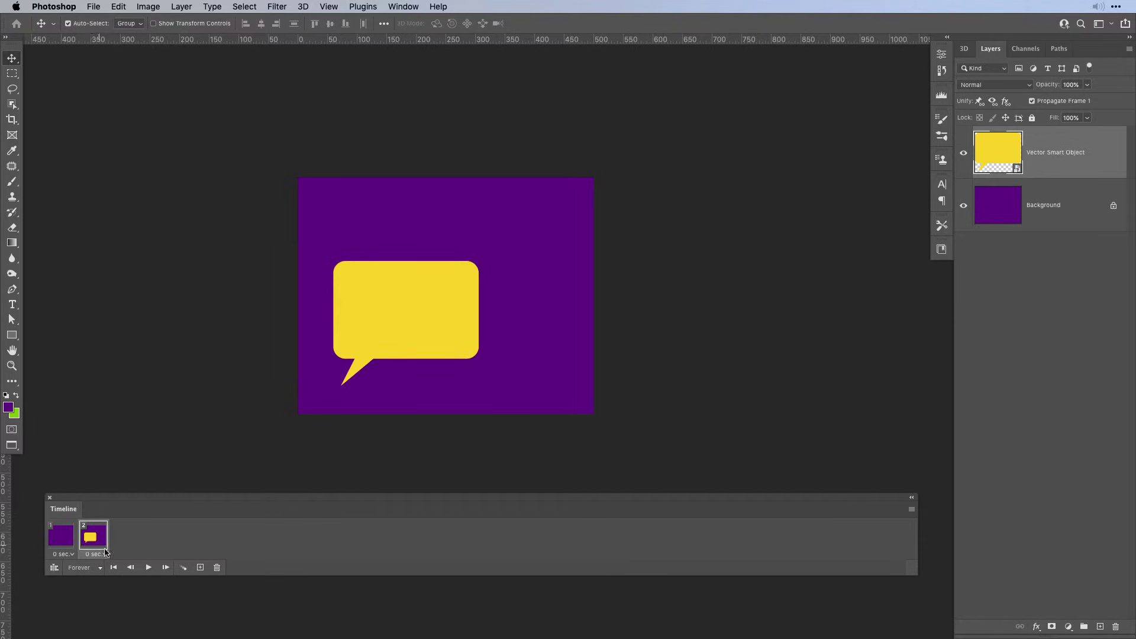
- Add frame 3, then move frame 2's yellow bubble up off the canvas
click(200, 569)
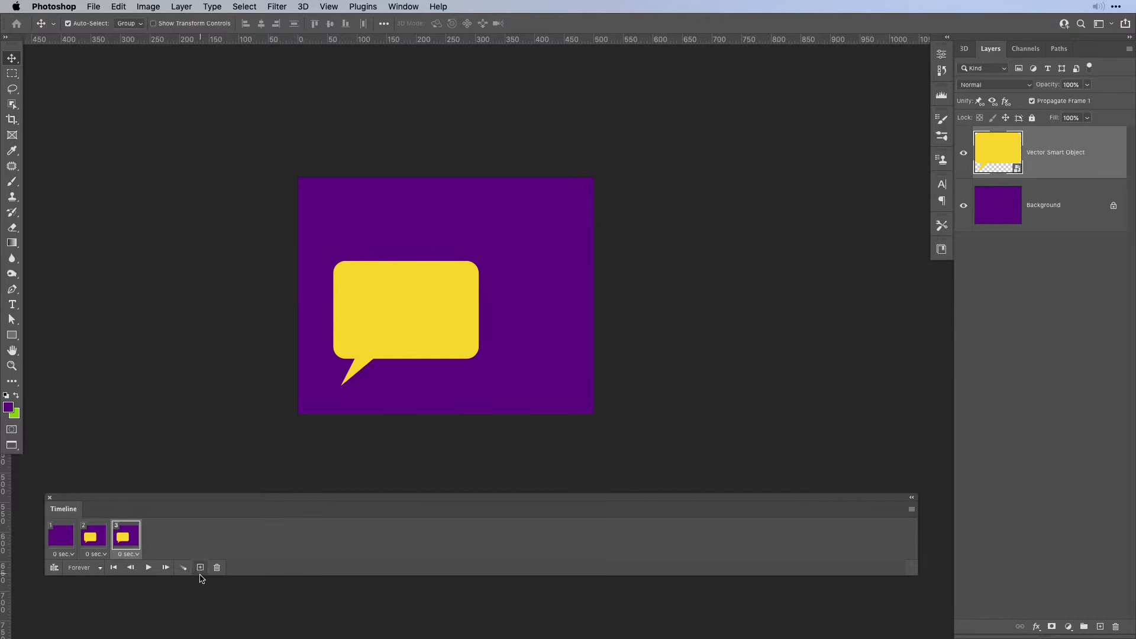
click(90, 543)
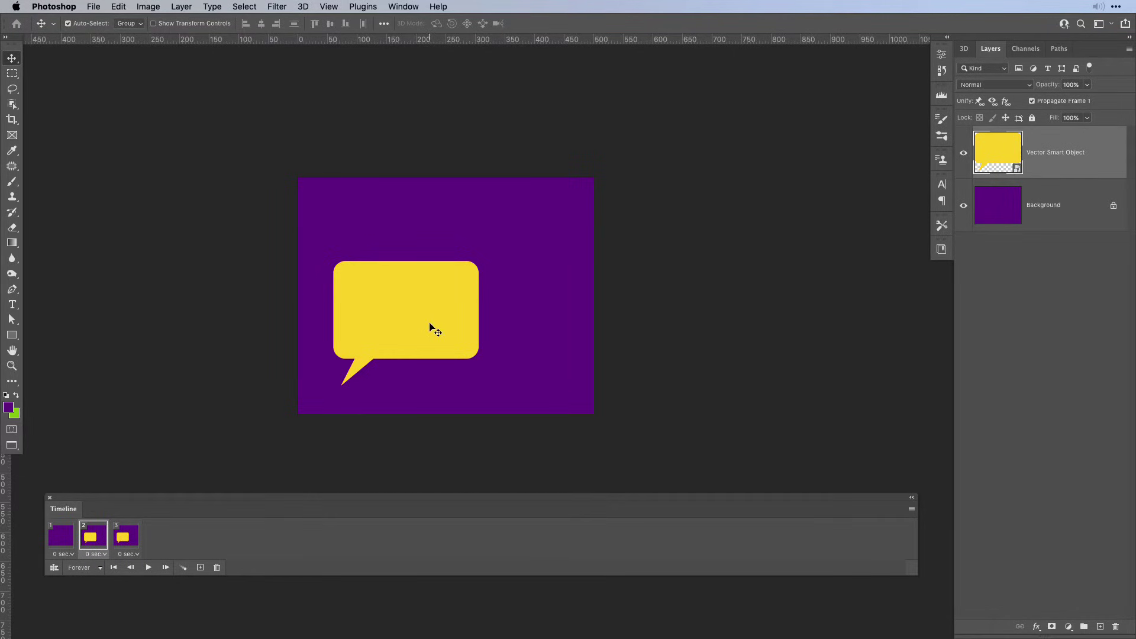
drag(441, 332, 416, 104)
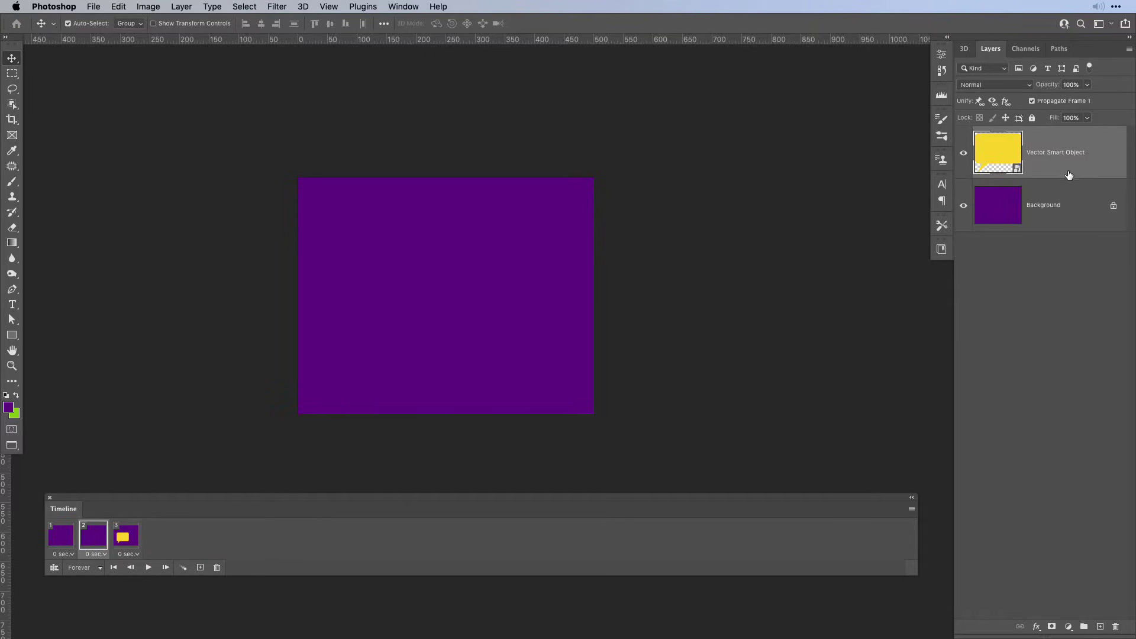
- Fade frame 2's bubble opacity down, then bring up Tween settings from frame 3
click(1087, 85)
drag(1089, 100, 1032, 99)
click(123, 539)
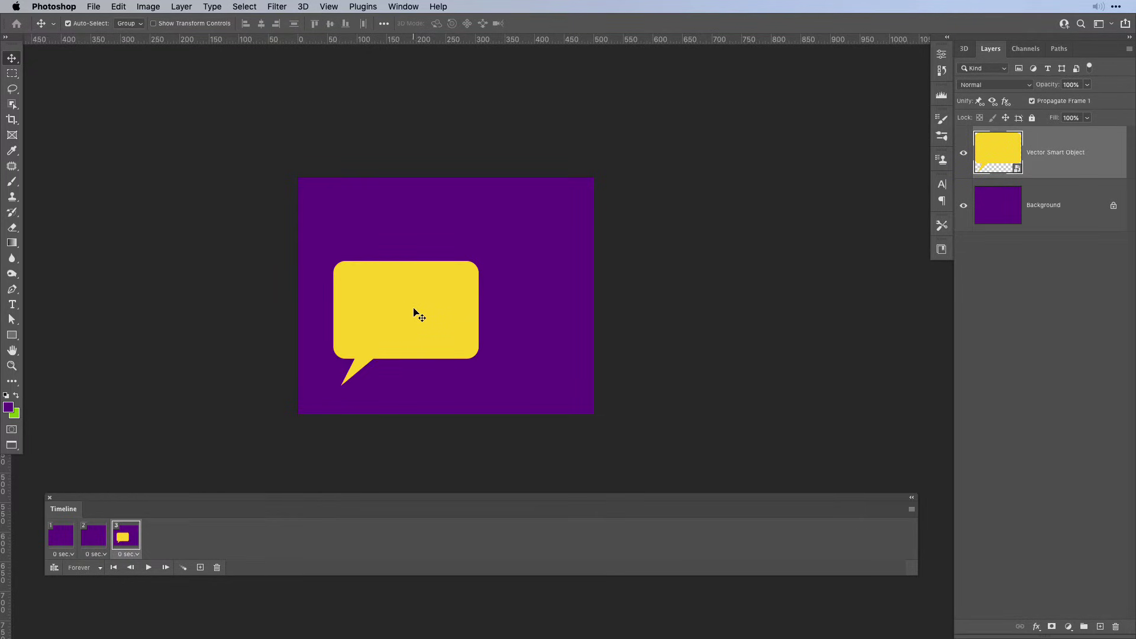
click(183, 569)
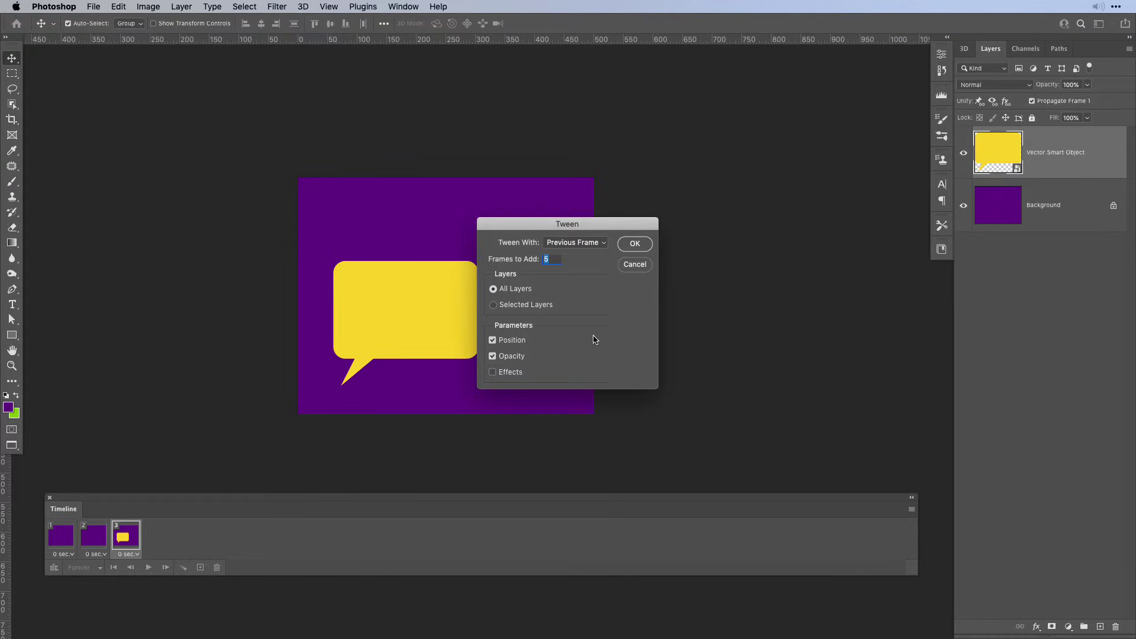
- Add five Previous Frame tweens with Position and Opacity, then return to frame 1
click(597, 246)
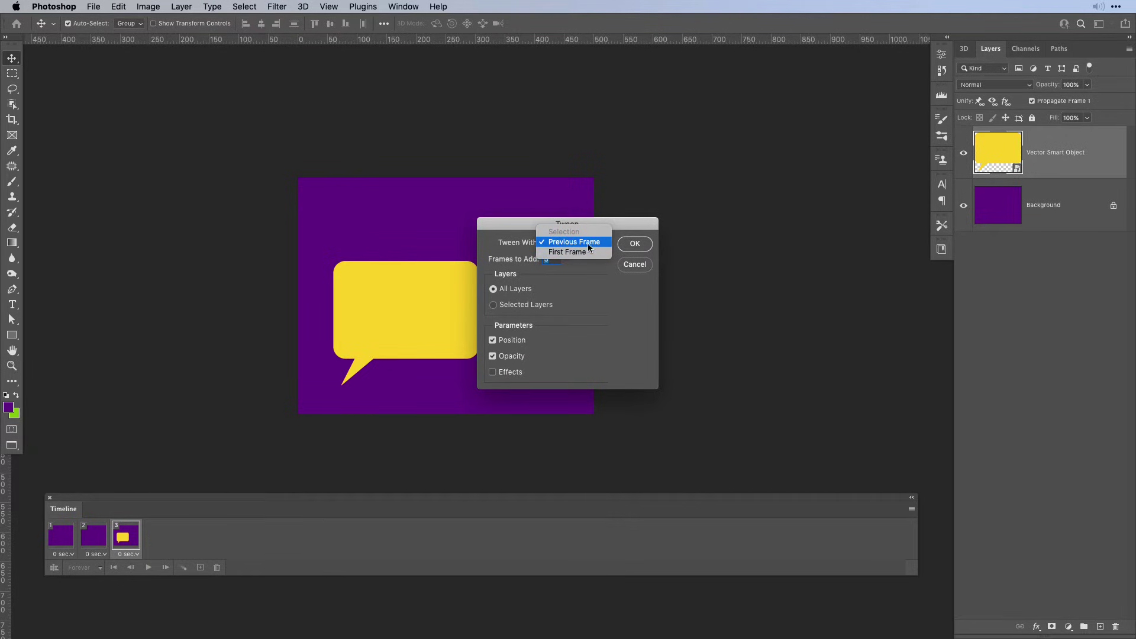
click(581, 244)
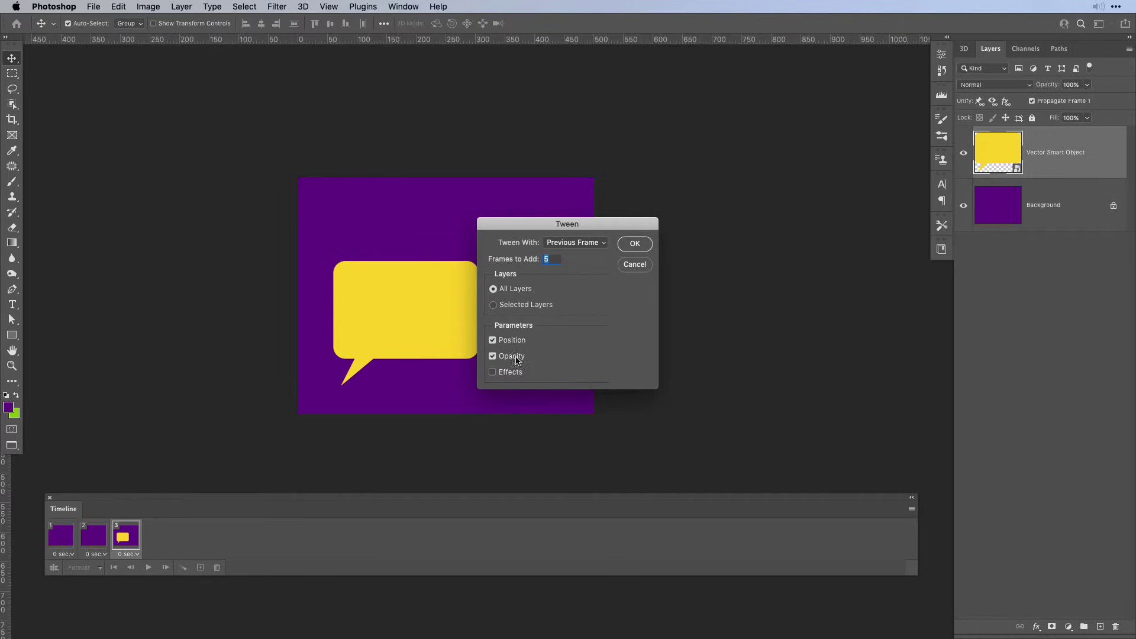
click(635, 244)
click(60, 545)
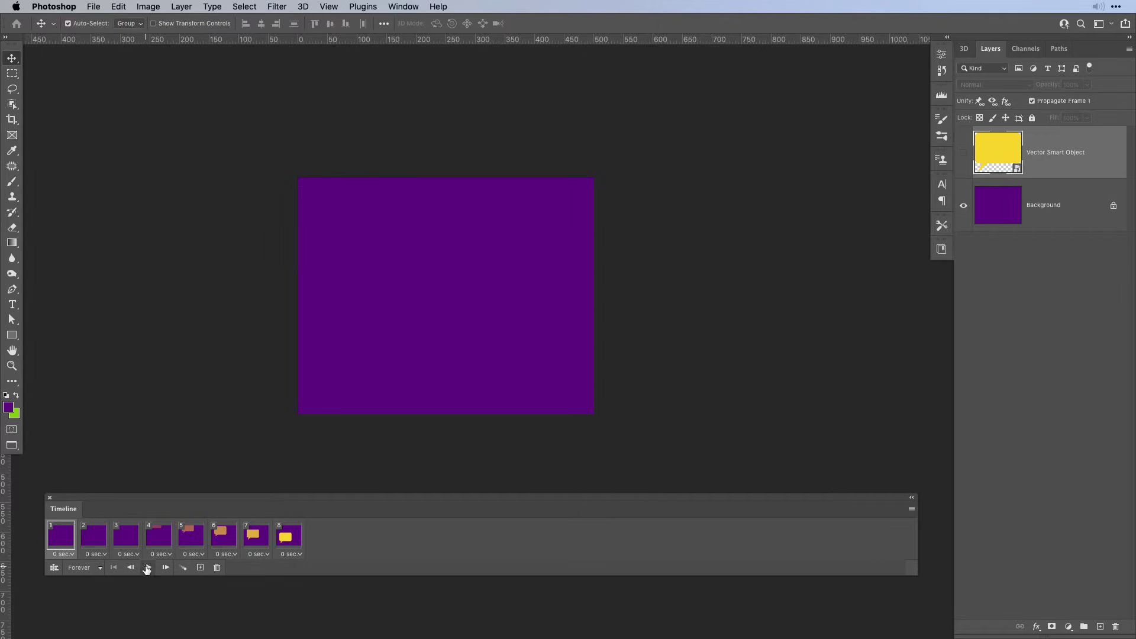
- Set looping to Once, preview the animation, and duplicate the final frame as frame 9
click(82, 568)
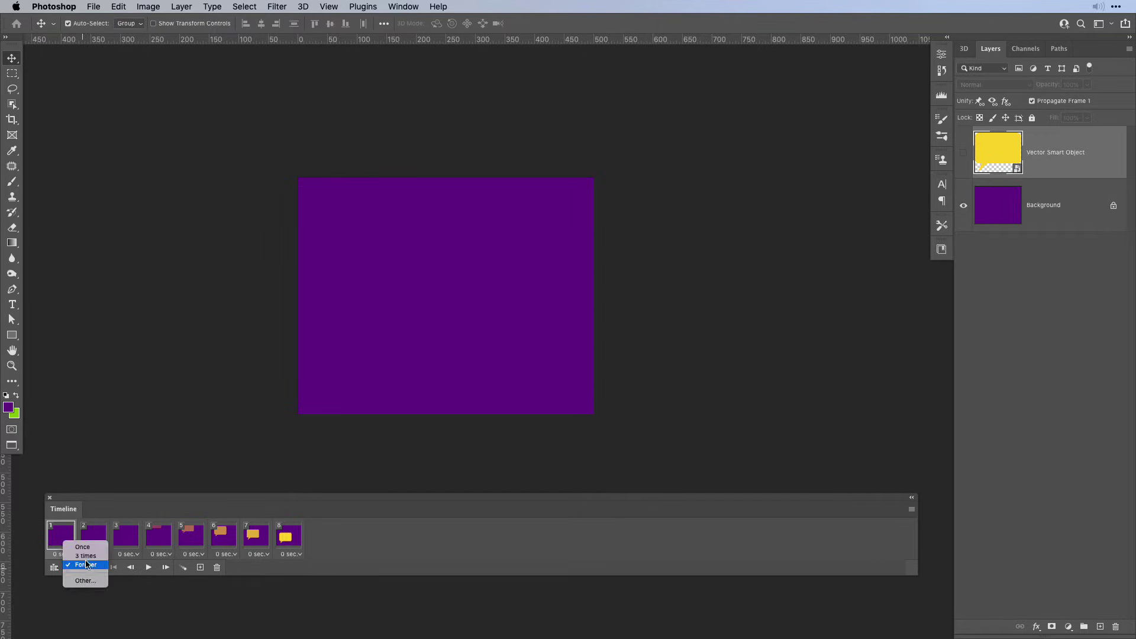
click(87, 550)
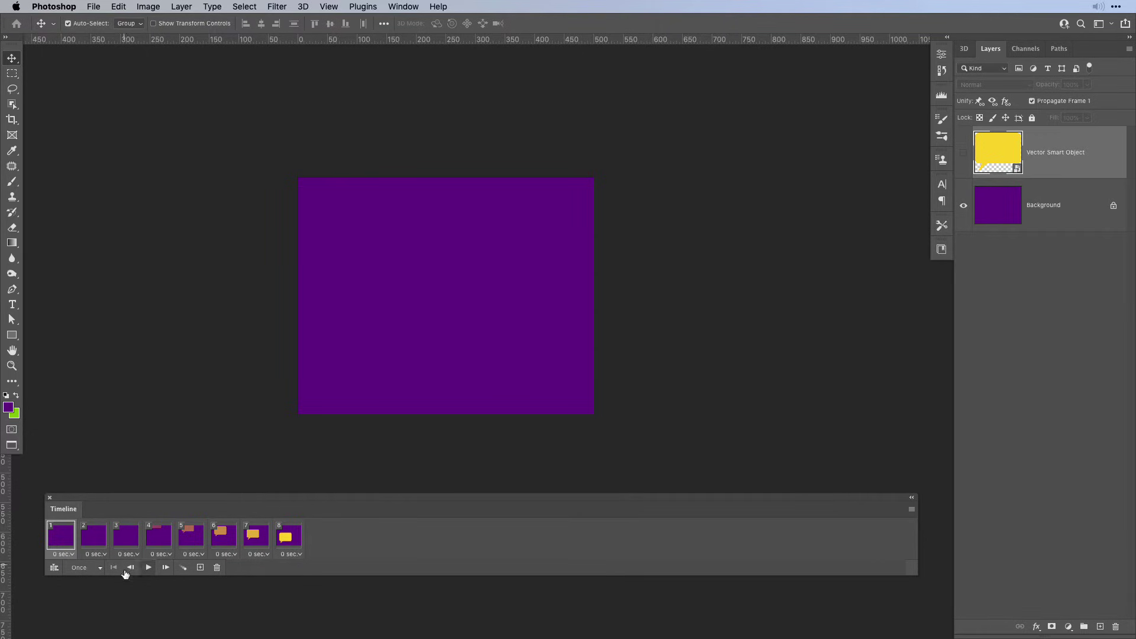
click(148, 568)
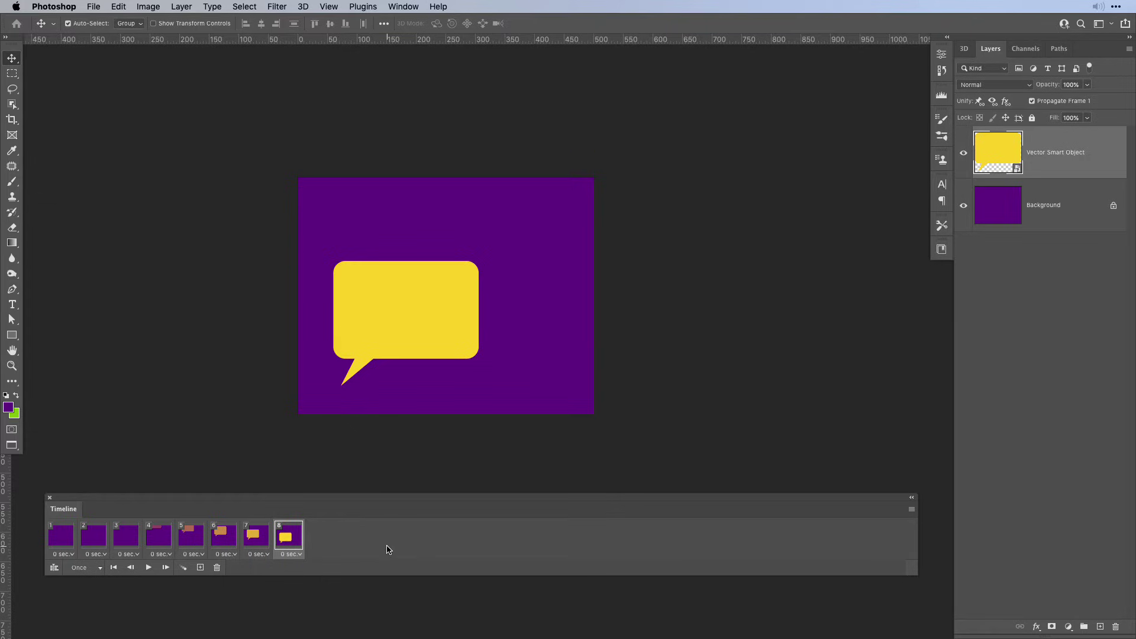
click(200, 568)
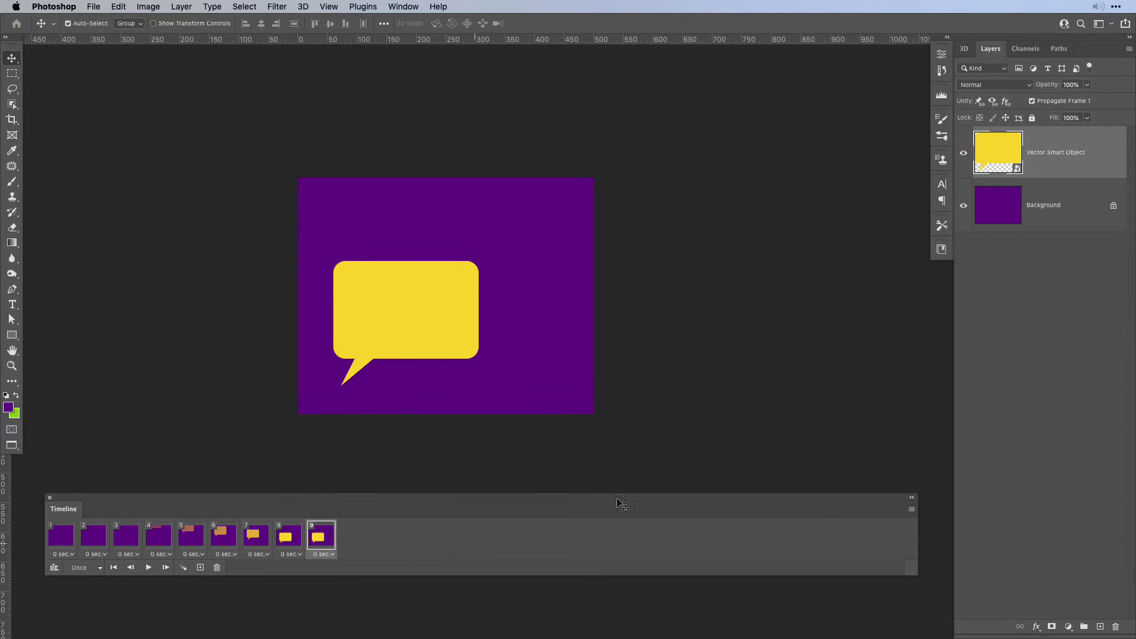
- Add a drop shadow at 80% opacity to the yellow bubble's Vector Smart Object layer
double_click(1103, 164)
click(588, 320)
click(633, 323)
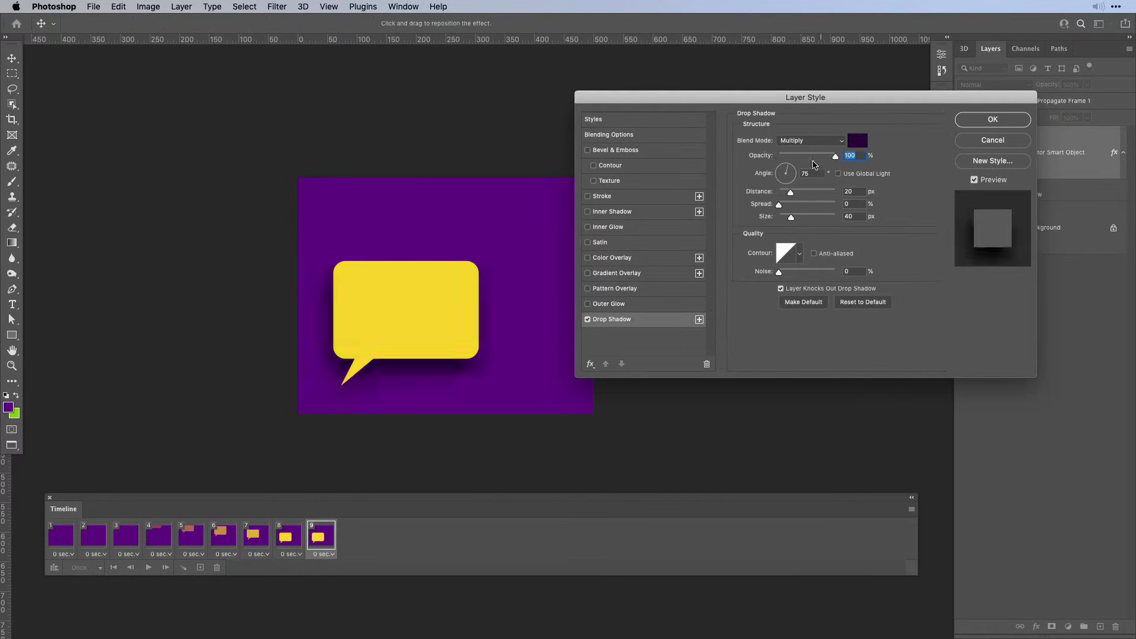
text(80)
click(981, 121)
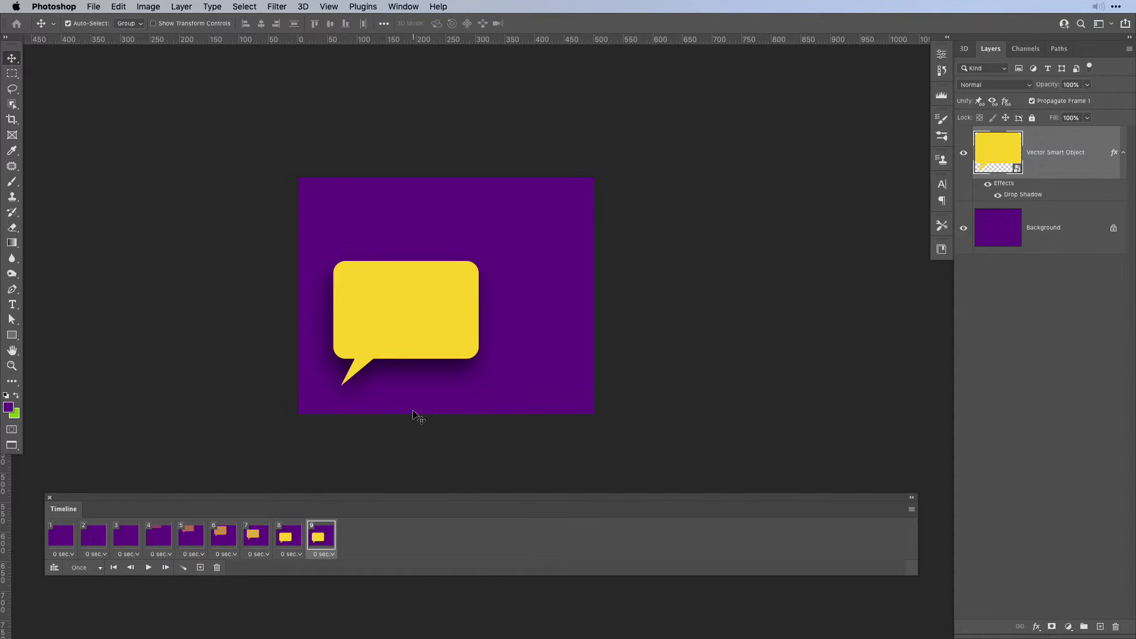
- Add frame 10, set frame 9's drop shadow opacity to 0, and tween from frame 10
click(200, 568)
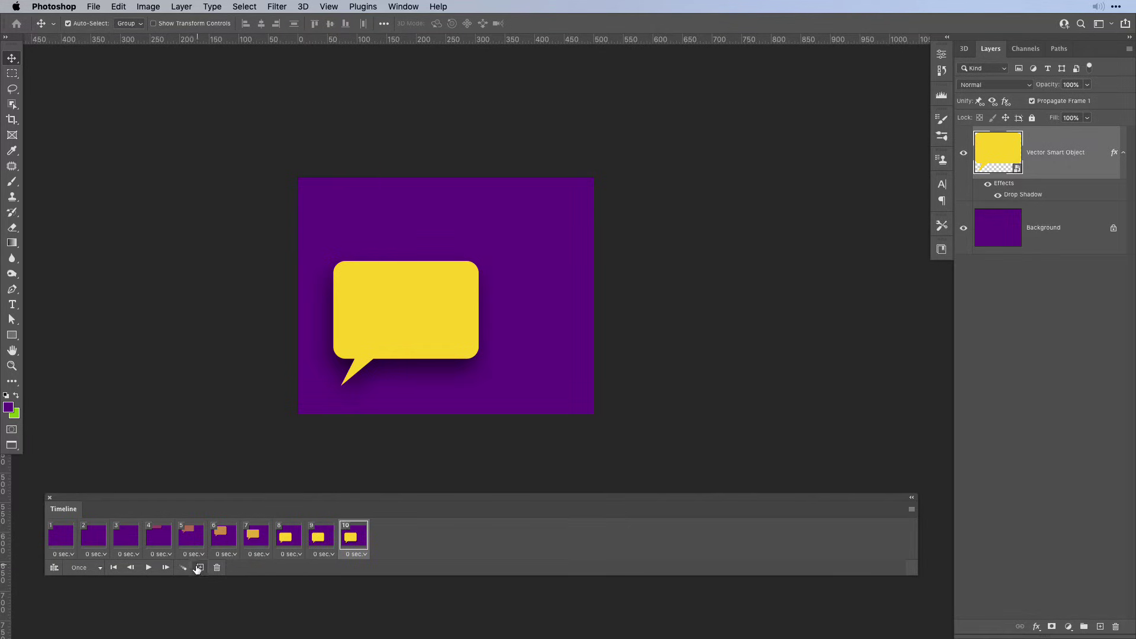
click(318, 543)
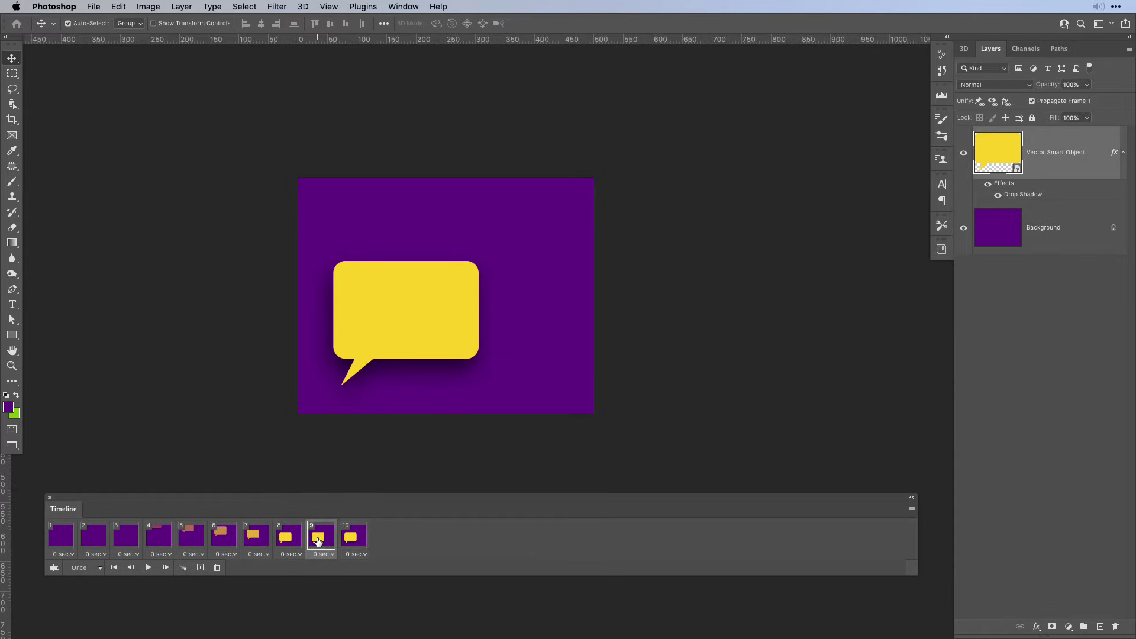
double_click(1030, 198)
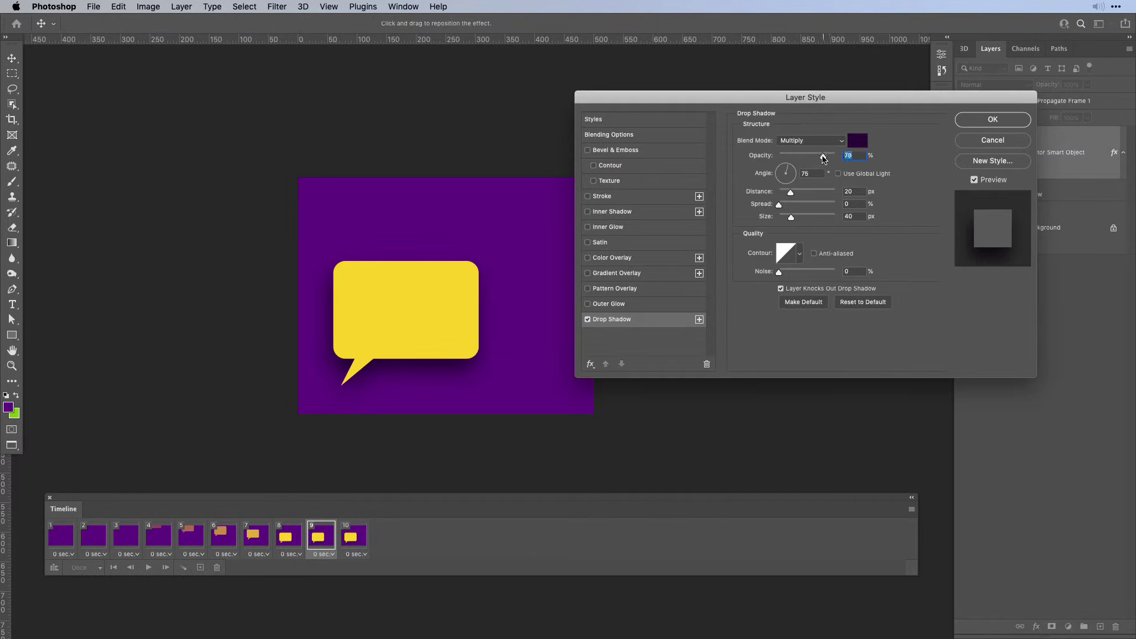
drag(824, 159, 713, 184)
click(981, 120)
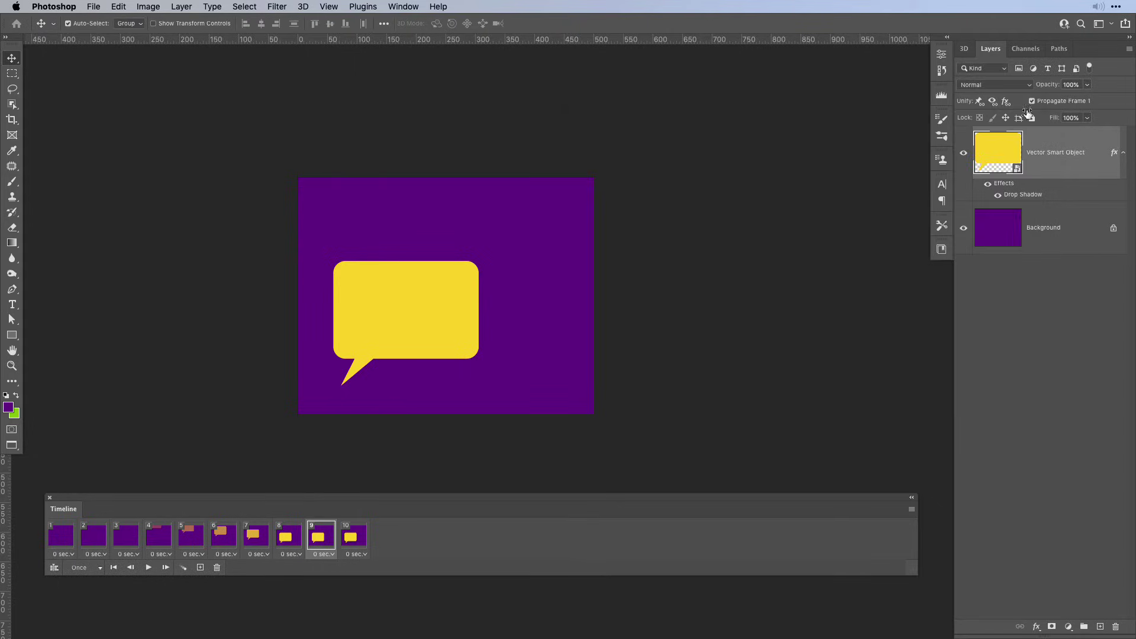
click(354, 539)
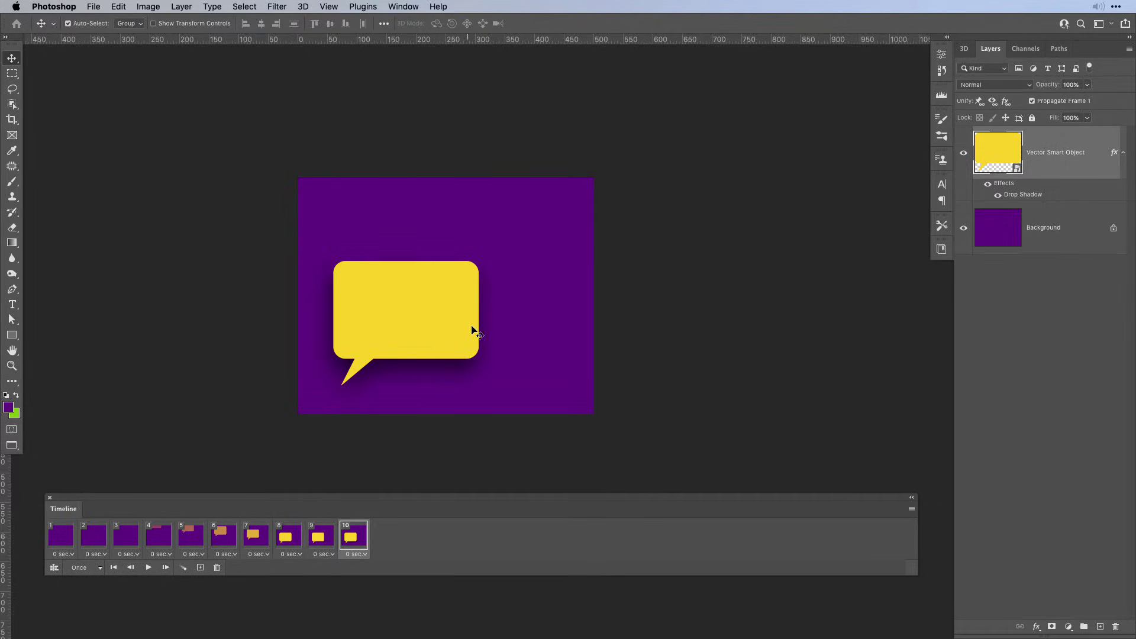
click(182, 569)
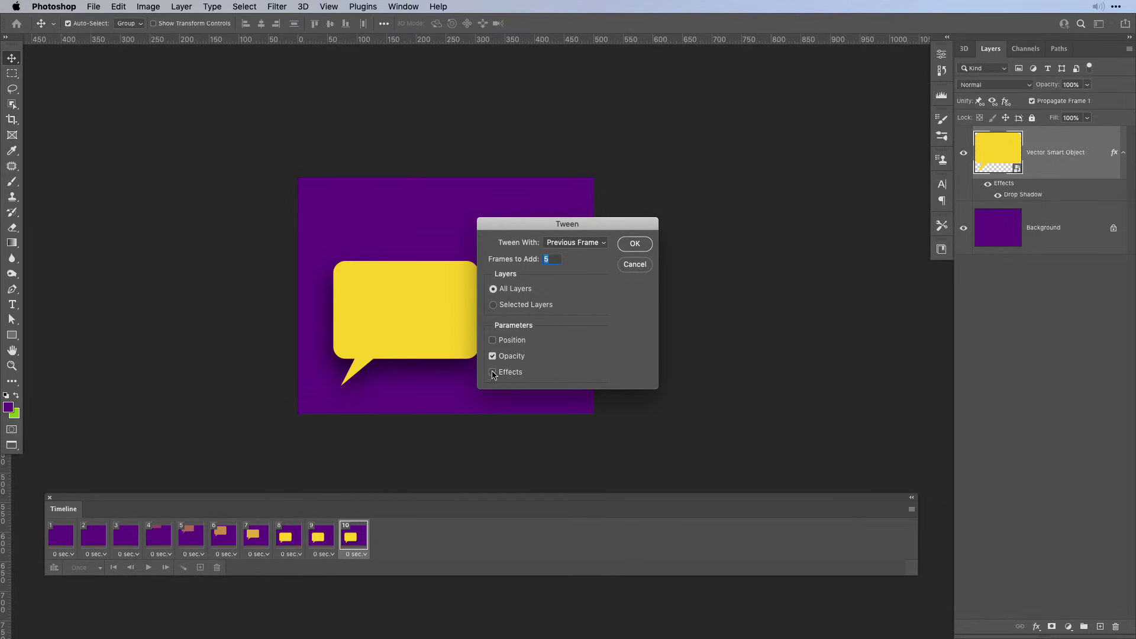
- Tween five frames including Effects so the shadow fades in, reviewing frames 11–15
click(492, 373)
click(632, 244)
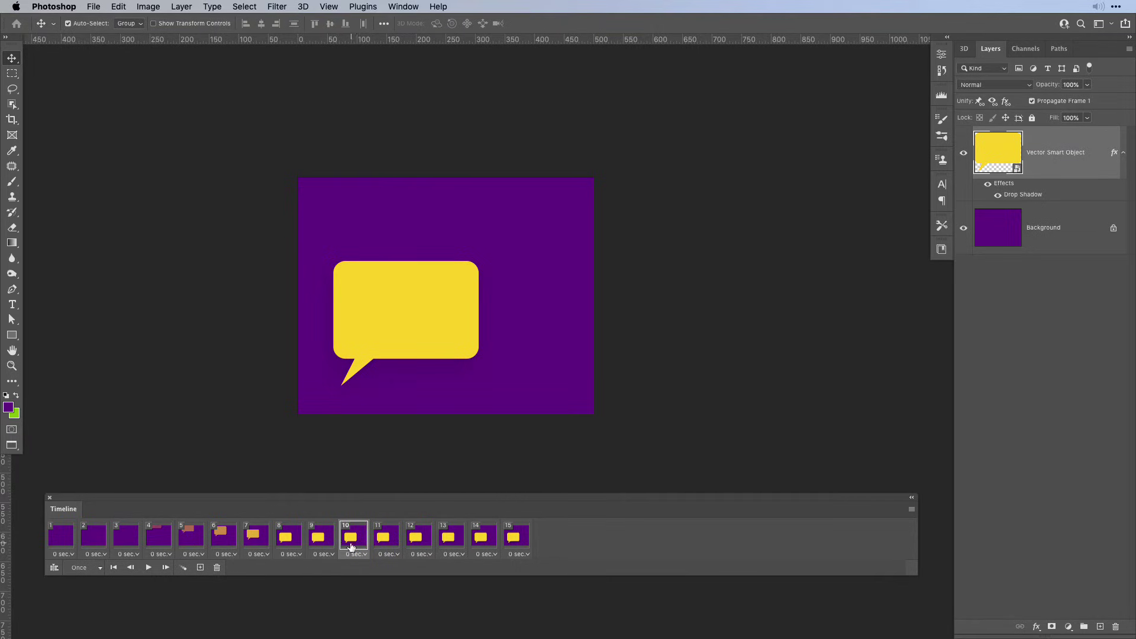
click(385, 542)
click(418, 540)
click(450, 540)
click(480, 541)
click(507, 543)
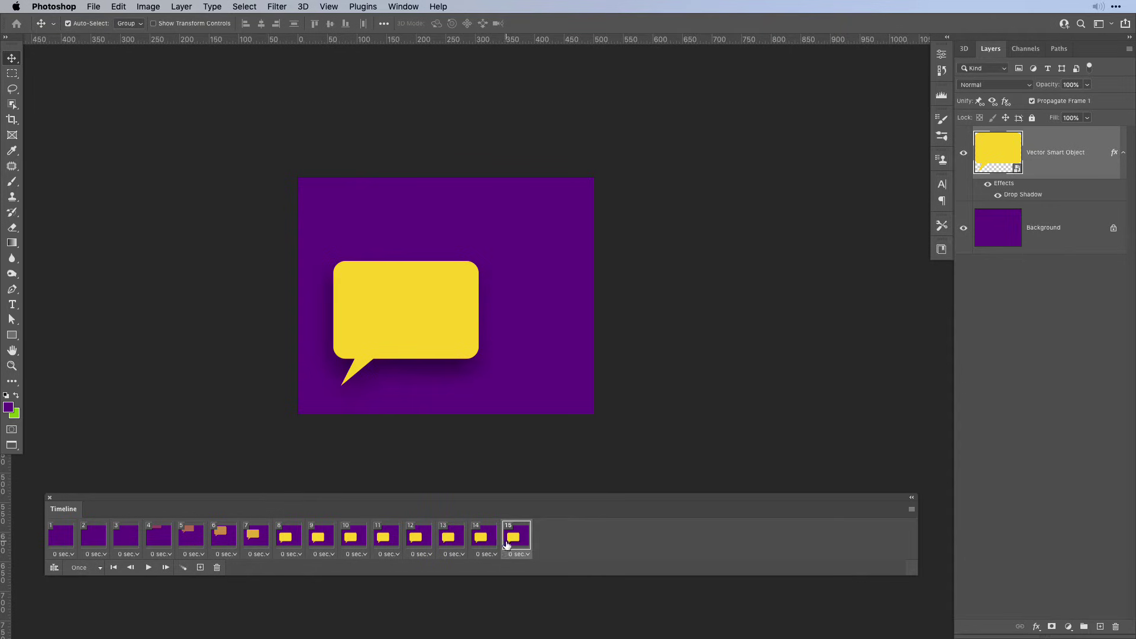
- Play the animation from frame 1, then select the three red dots
click(68, 540)
click(149, 568)
click(691, 376)
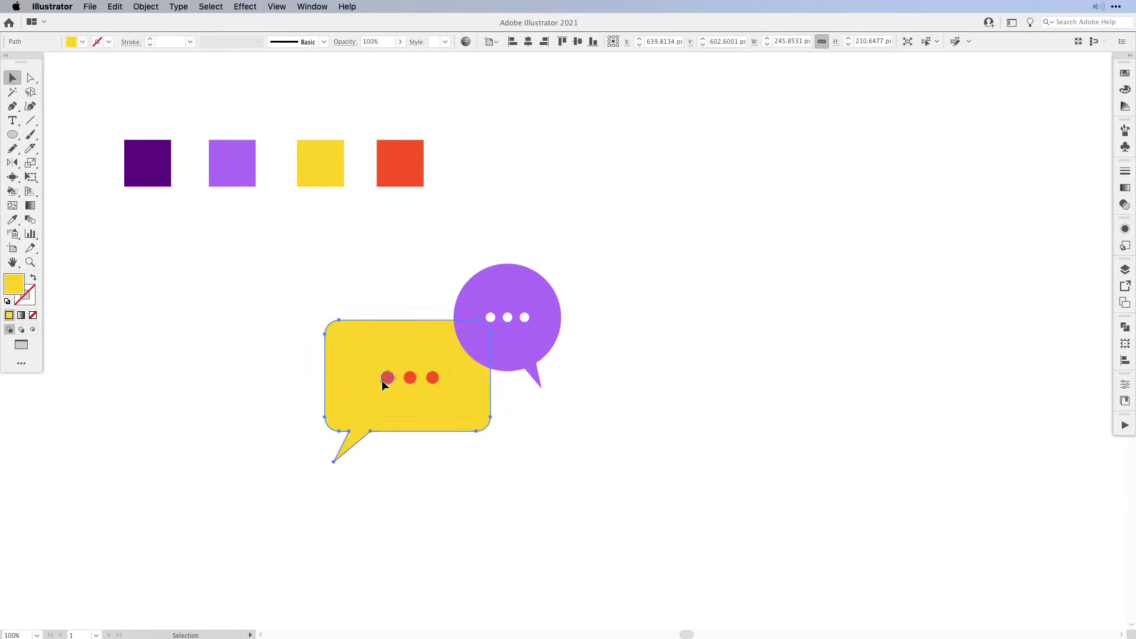
click(386, 378)
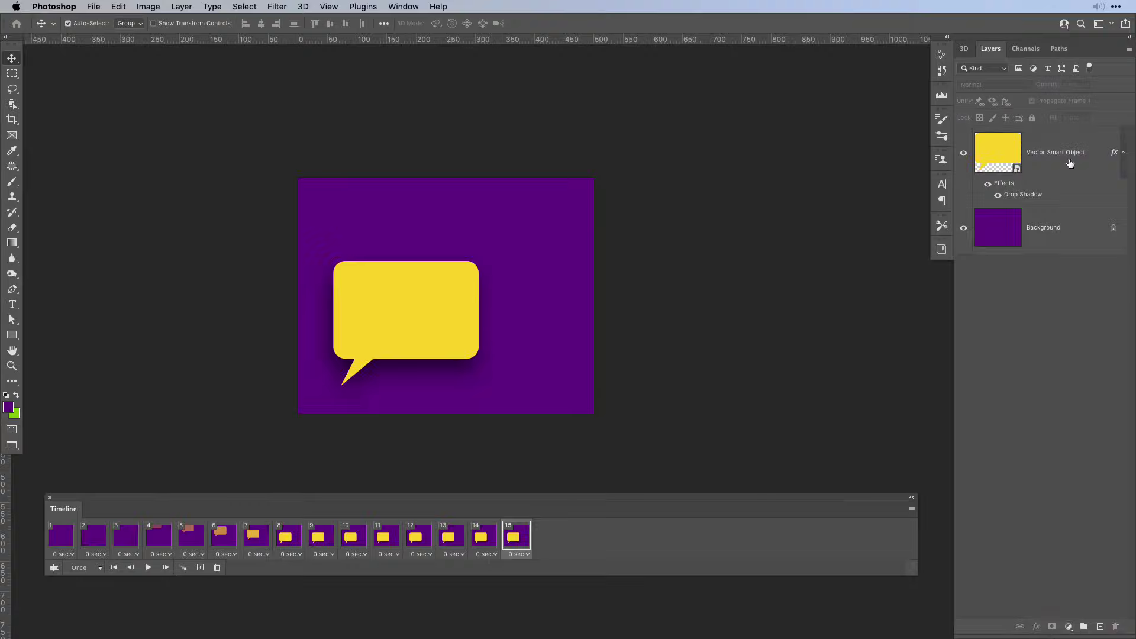
- Add frame 16 and paste the red dots into the bubble as a Smart Object
click(200, 568)
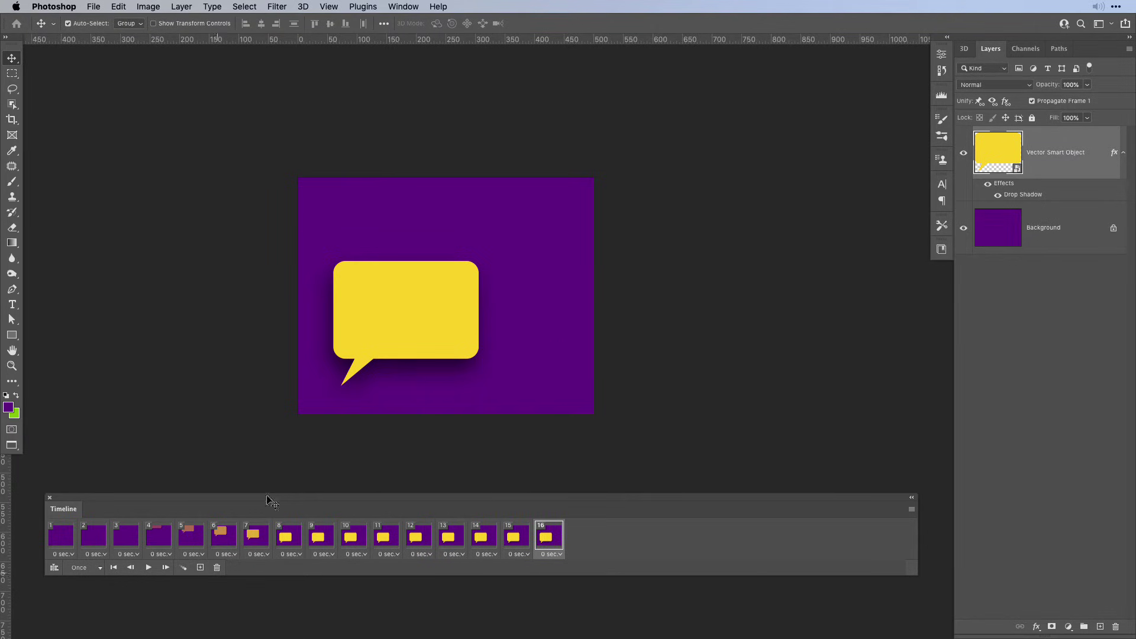
key(super+v)
click(617, 253)
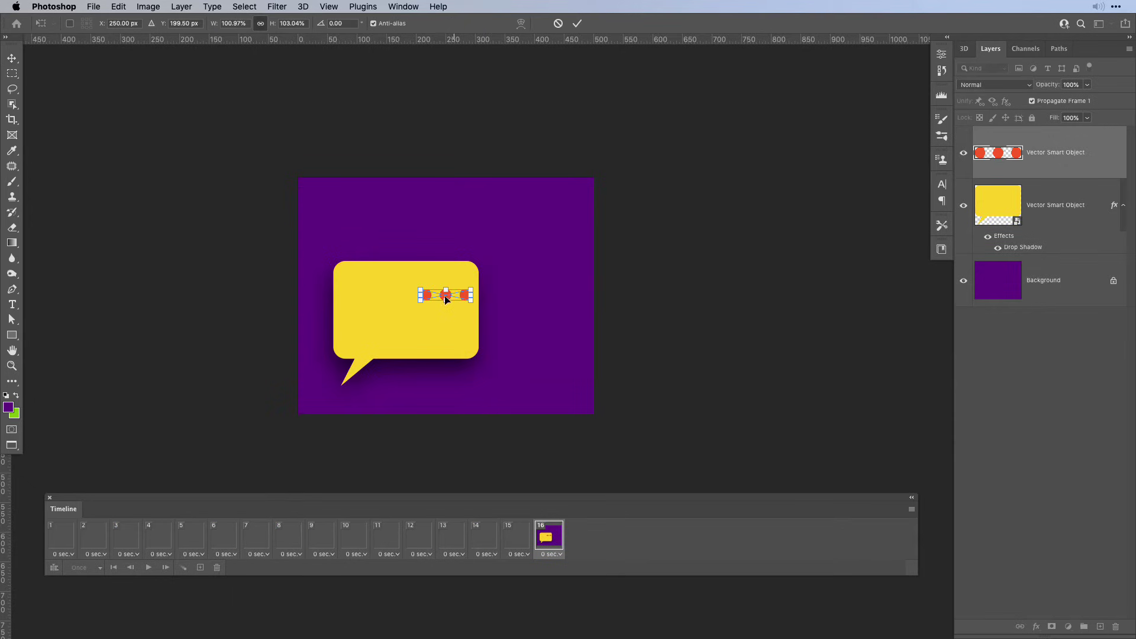
key(Return)
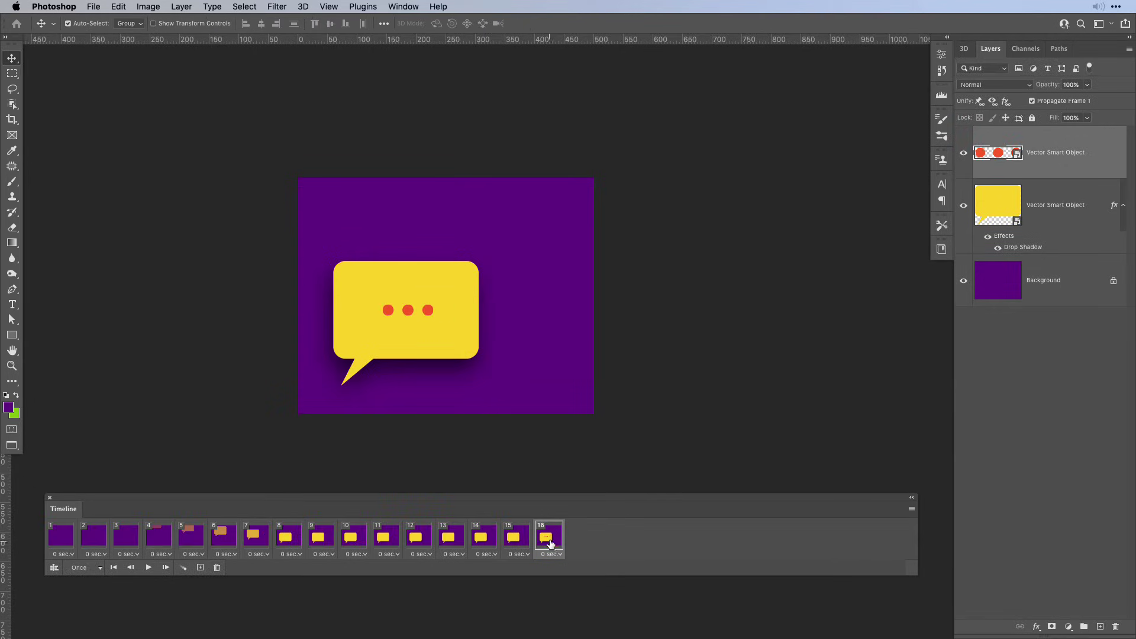
- Duplicate to frame 17, hide the dots at 0% opacity in frame 16, and tween without Effects
click(200, 568)
click(546, 538)
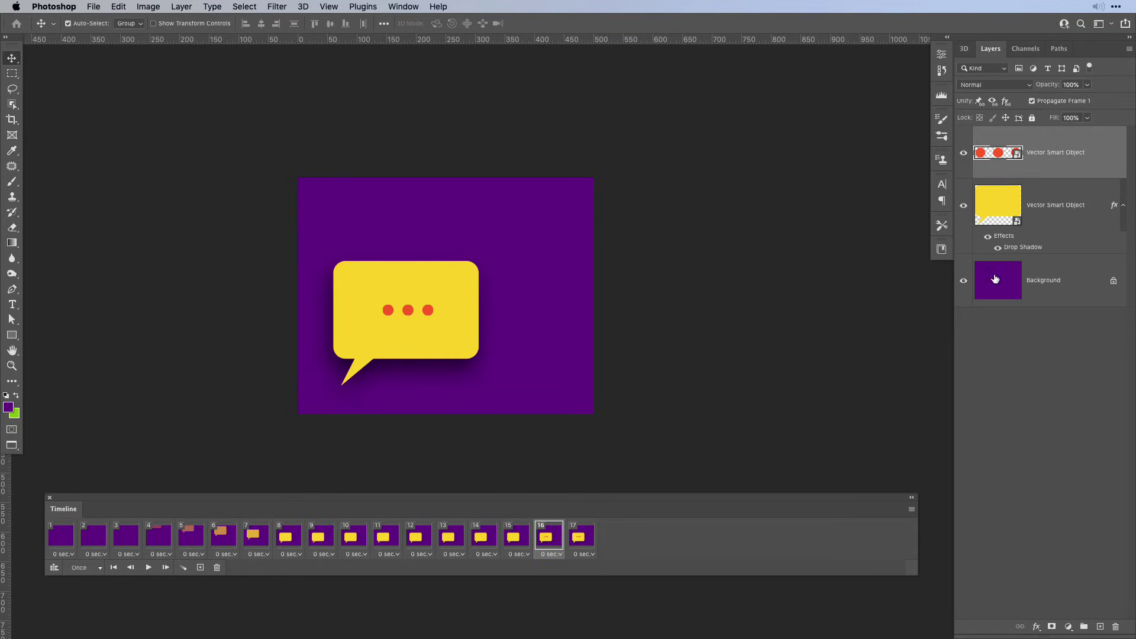
click(1032, 100)
click(1071, 84)
text(0)
key(Return)
click(583, 540)
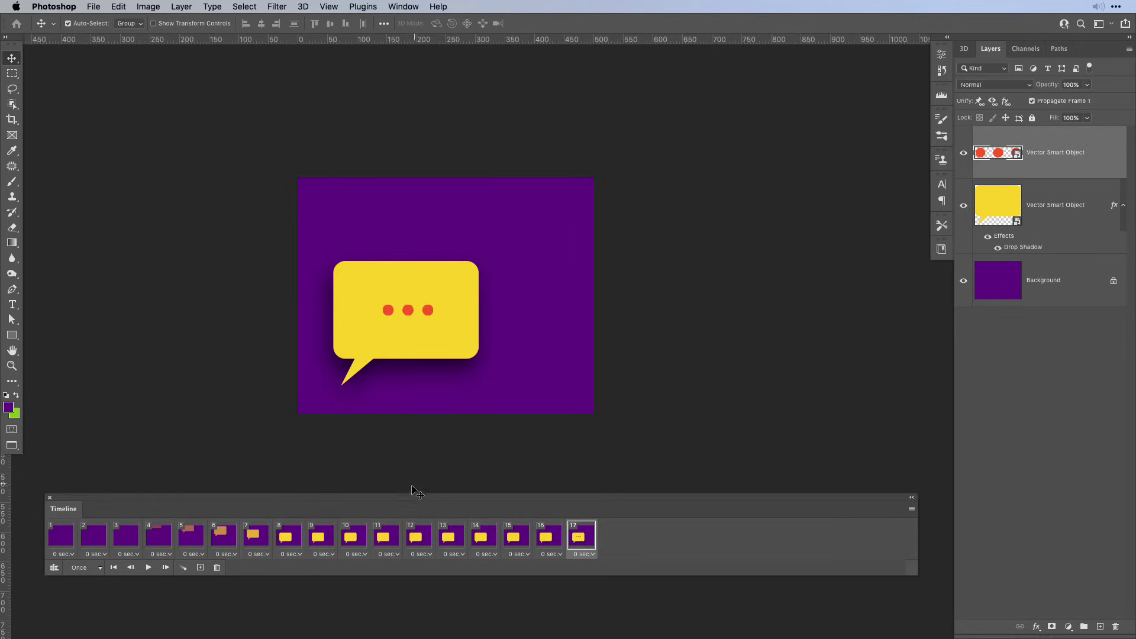
click(184, 569)
click(492, 372)
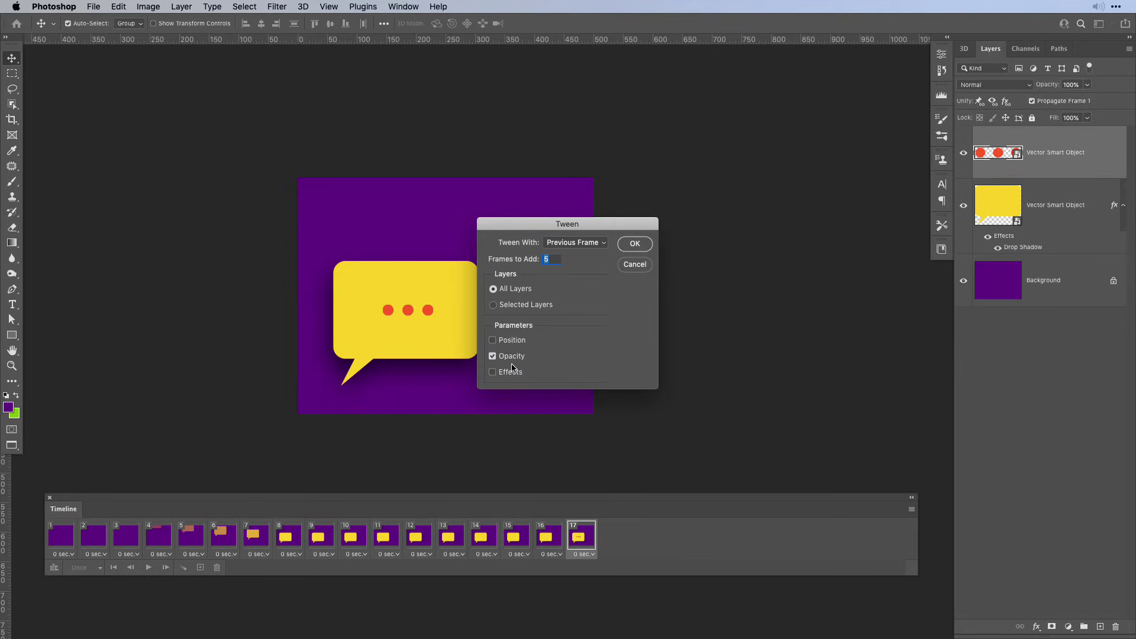
- Generate the five dot fade-in frames, play the animation, and select frame 16
click(634, 245)
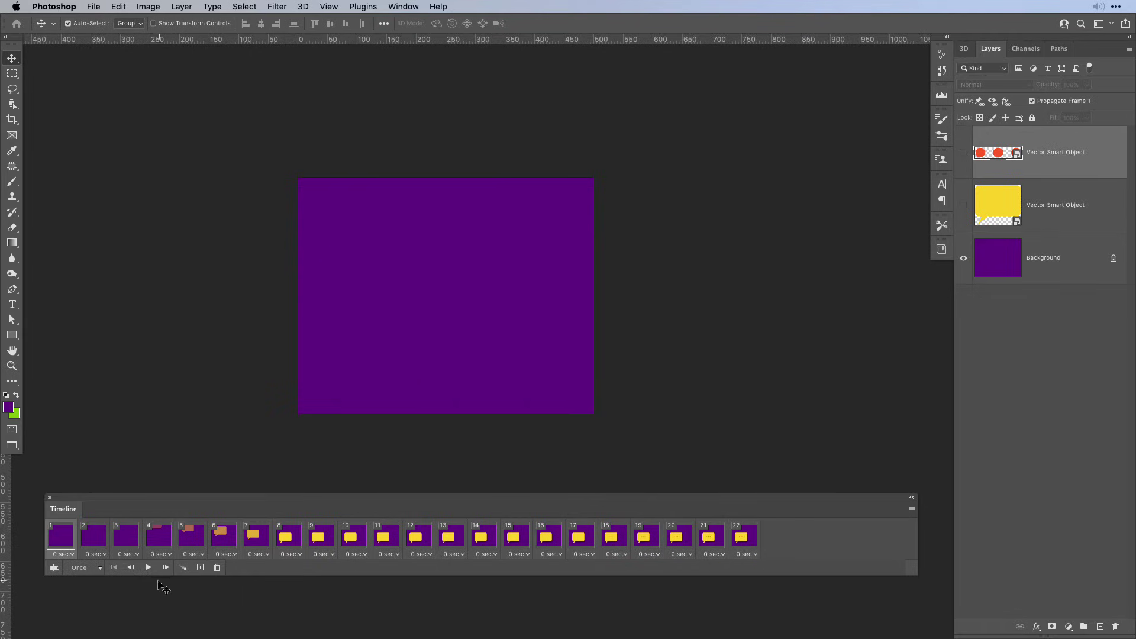
click(147, 568)
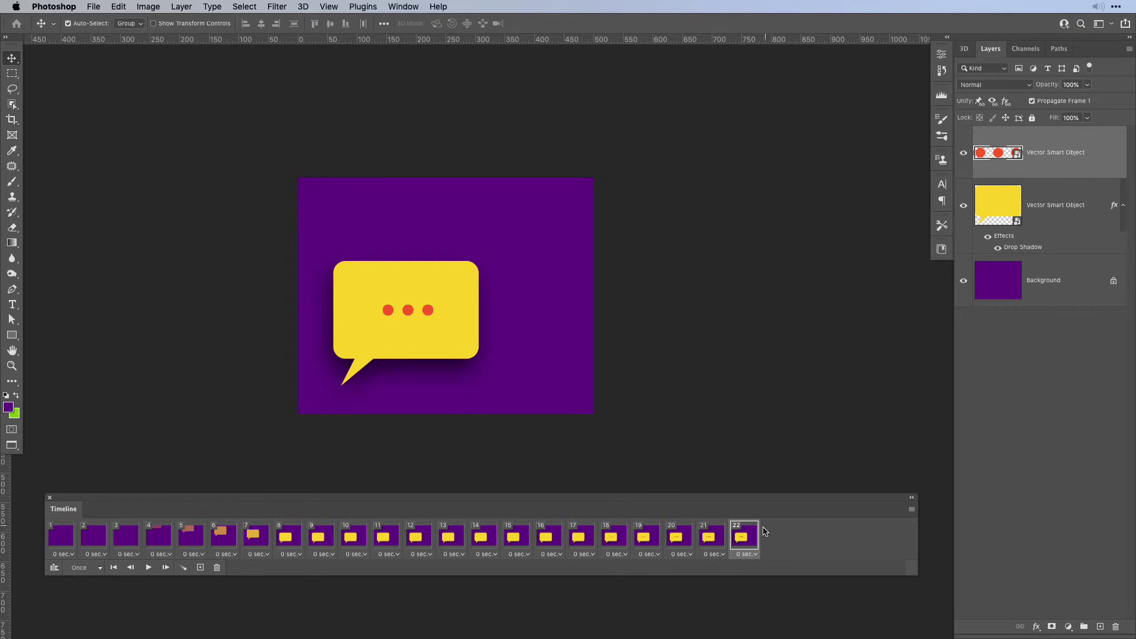
click(547, 540)
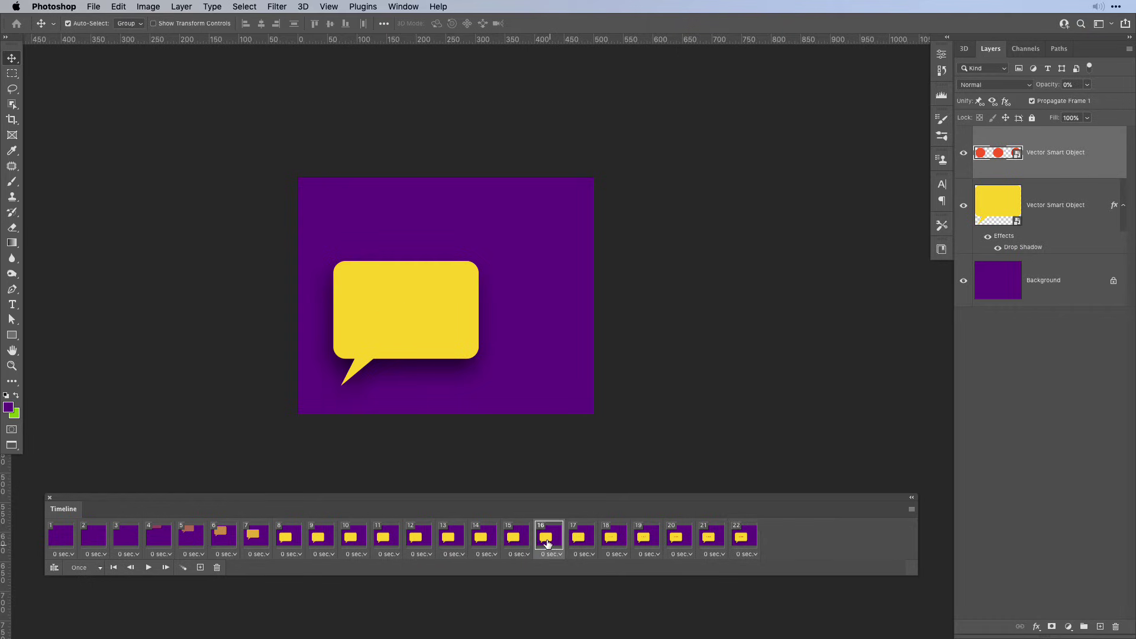
- Copy frames 16–22 and paste them after the selection, then preview the animation
shift+click(740, 540)
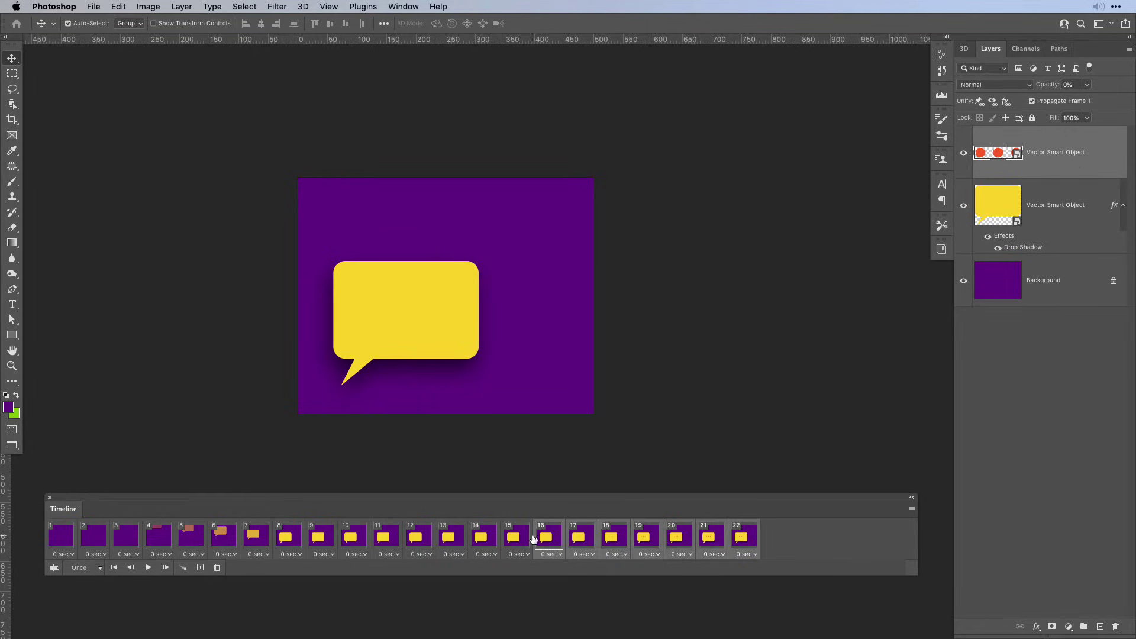
click(911, 511)
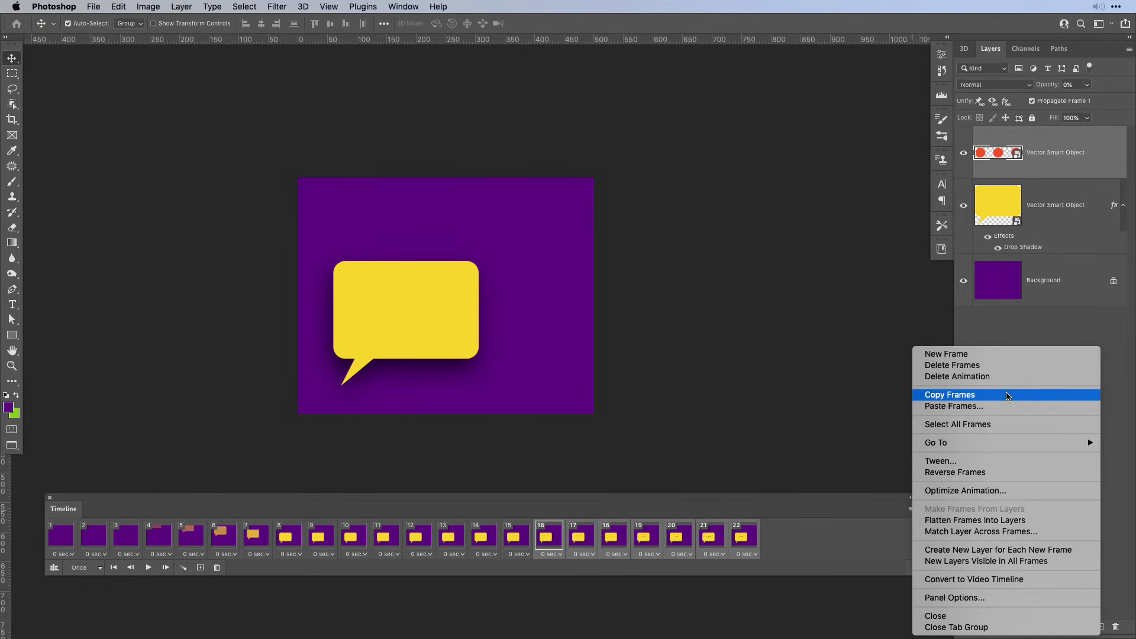
click(996, 396)
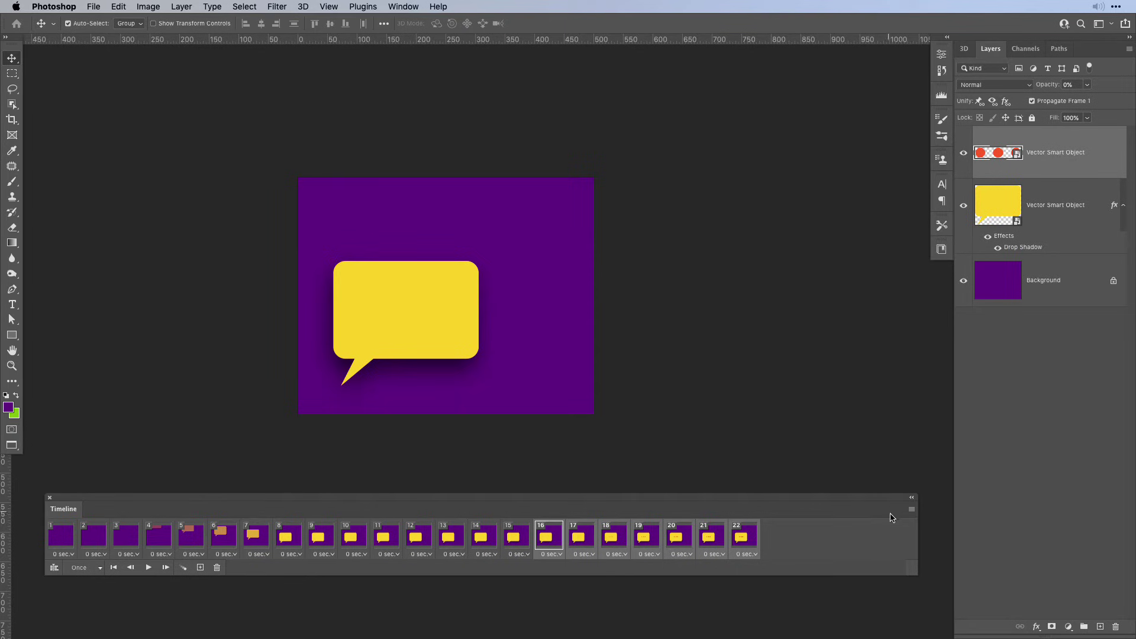
click(911, 511)
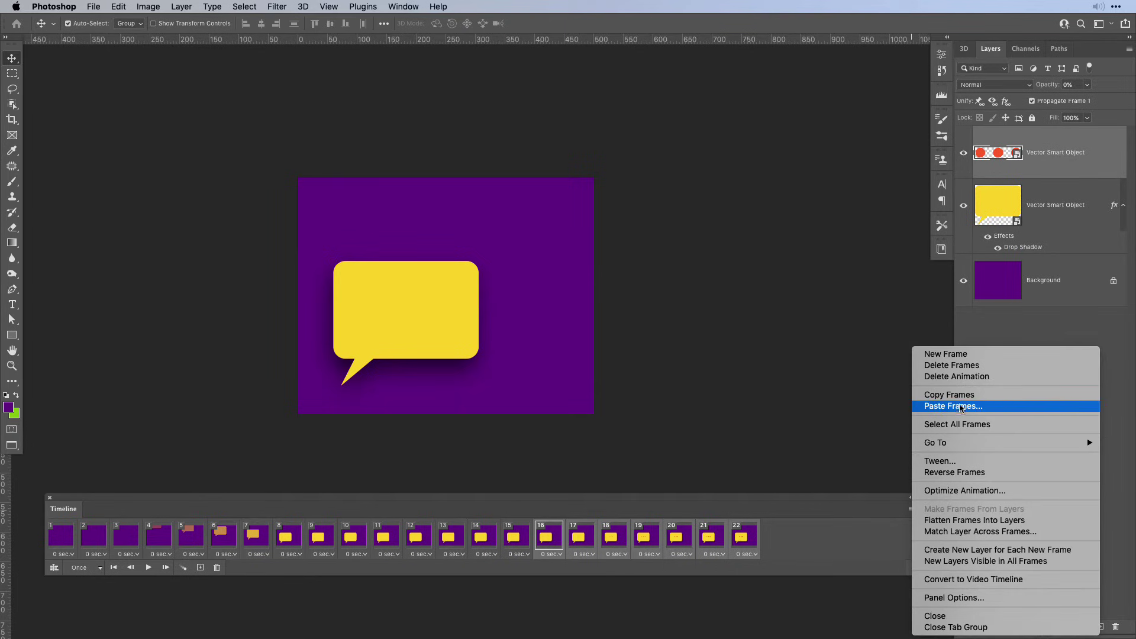
click(985, 409)
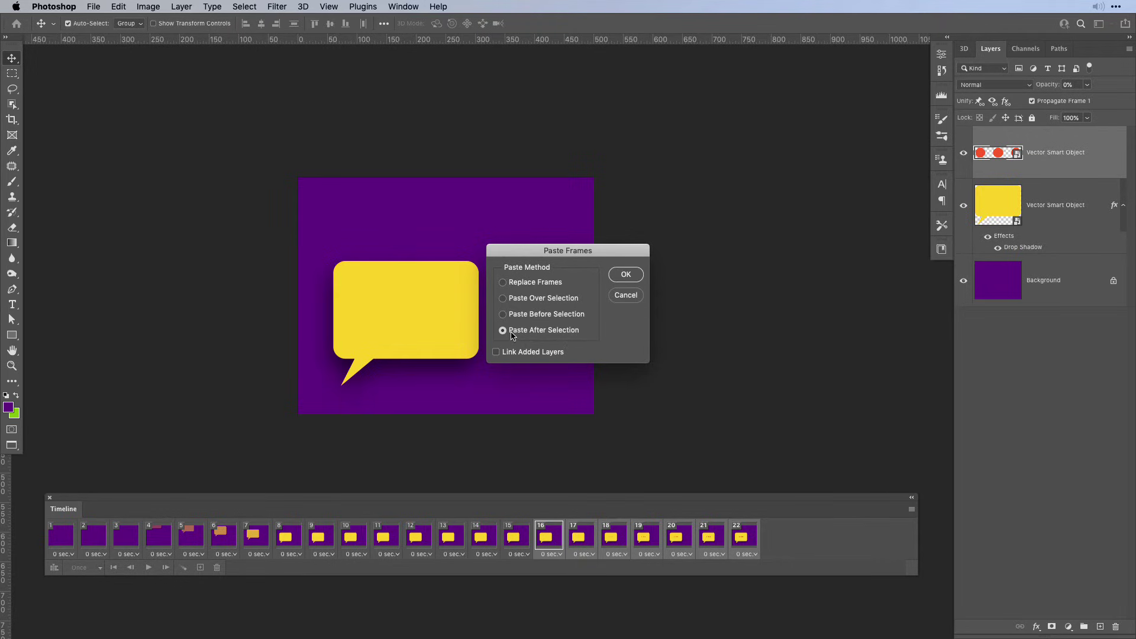
click(627, 275)
key(space)
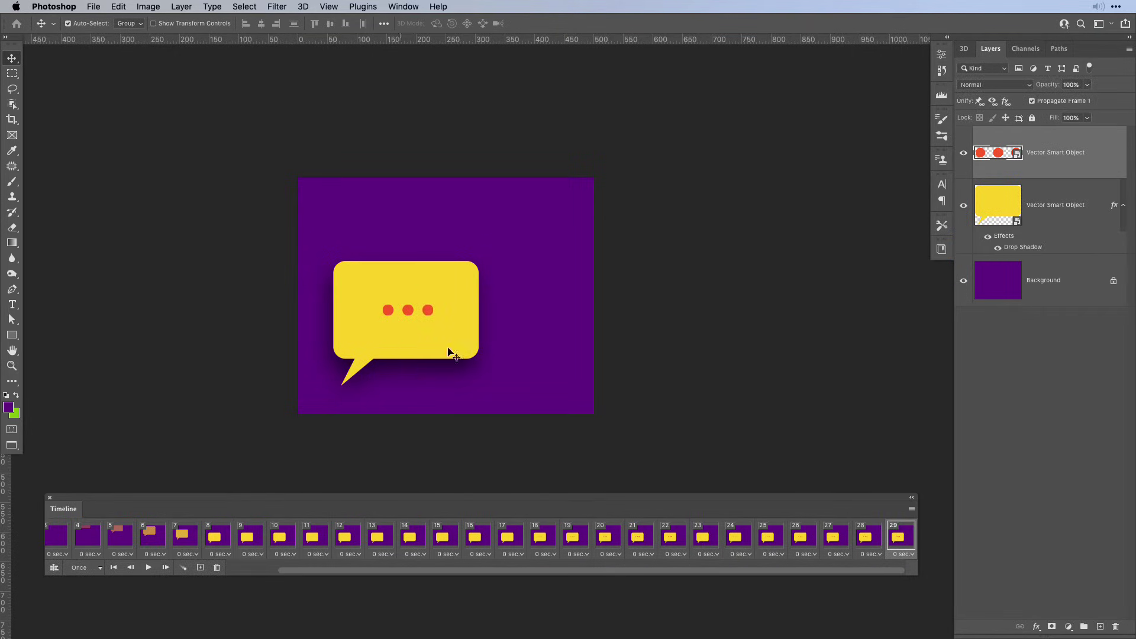
- Copy frames 23–29, paste them after the selection, and add a final frame 37
click(705, 536)
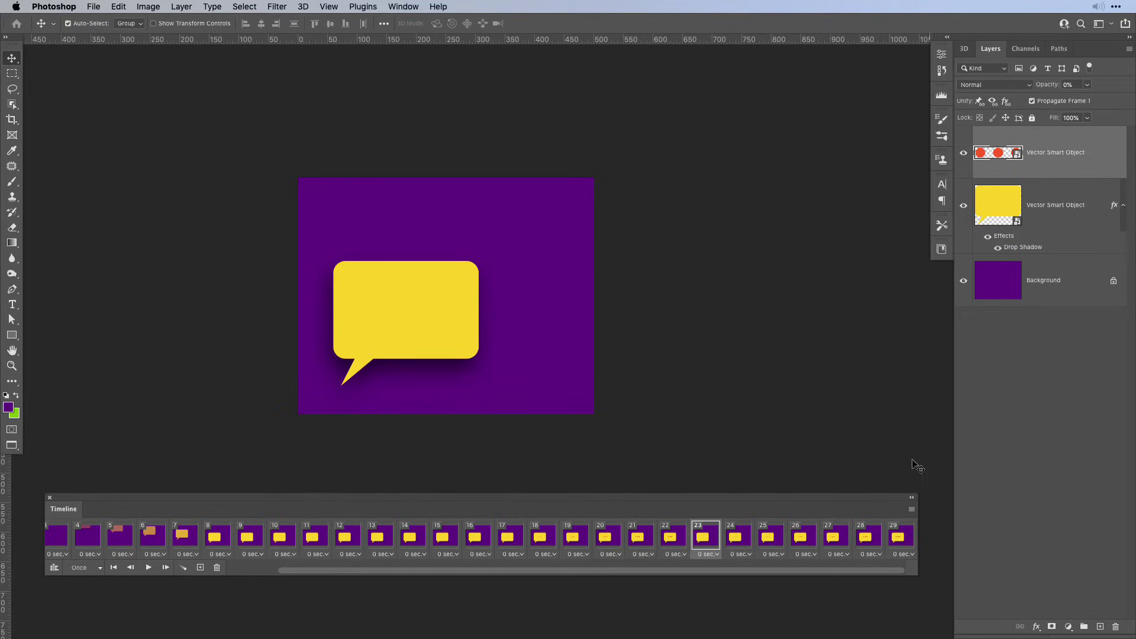
shift+click(898, 542)
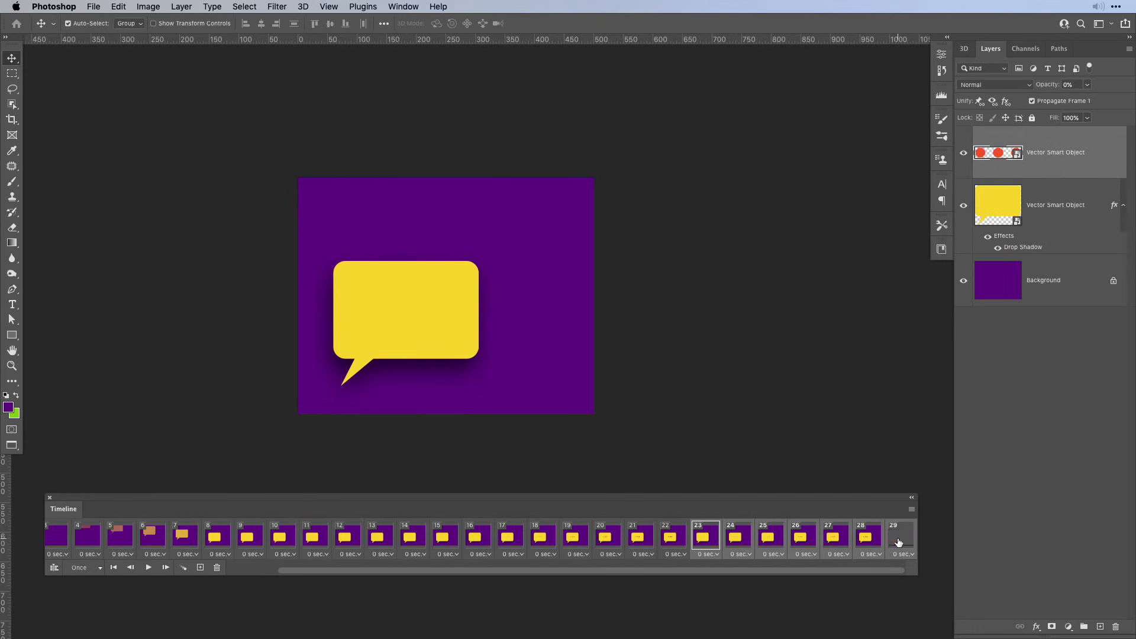
click(911, 509)
click(960, 399)
click(911, 509)
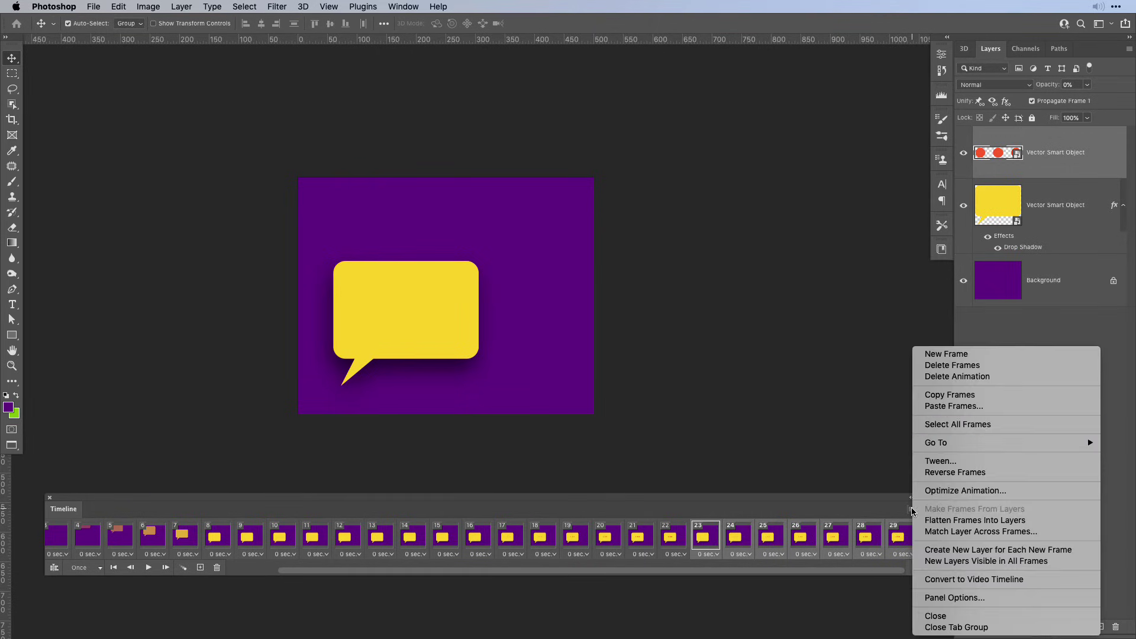
click(964, 407)
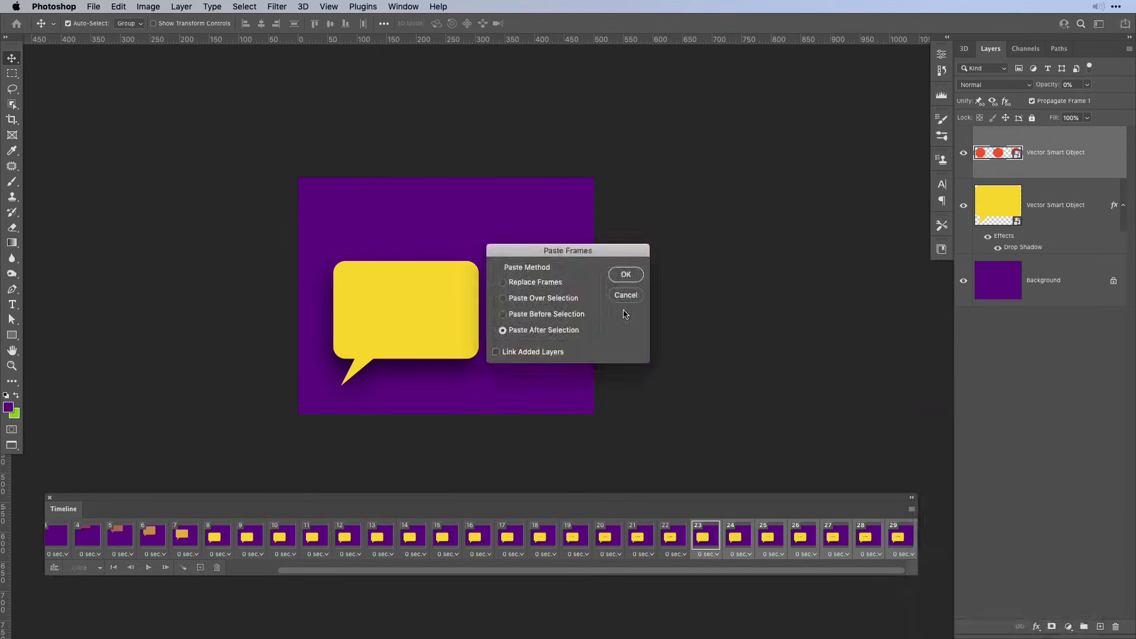
click(628, 275)
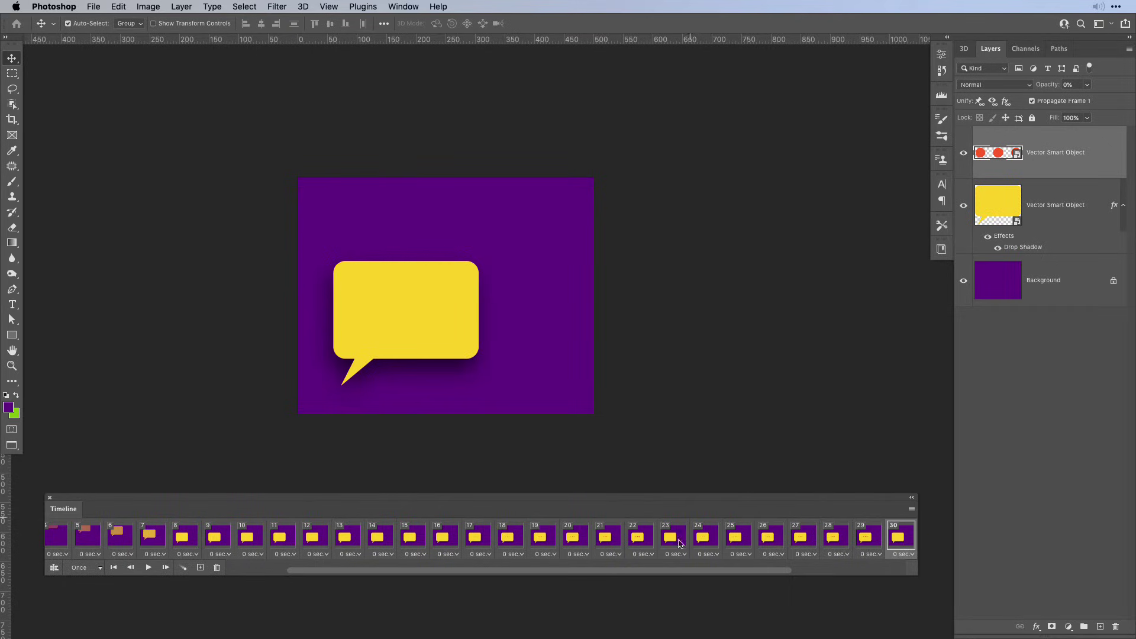
click(200, 568)
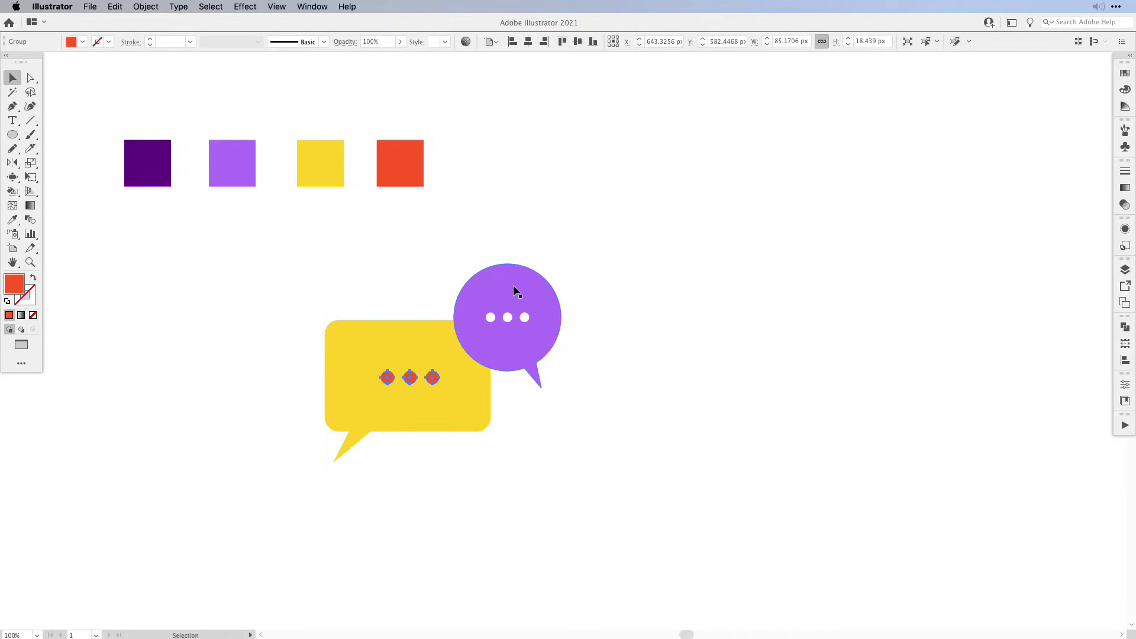
- Paste the purple bubble as a Smart Object and position it up and right
click(515, 286)
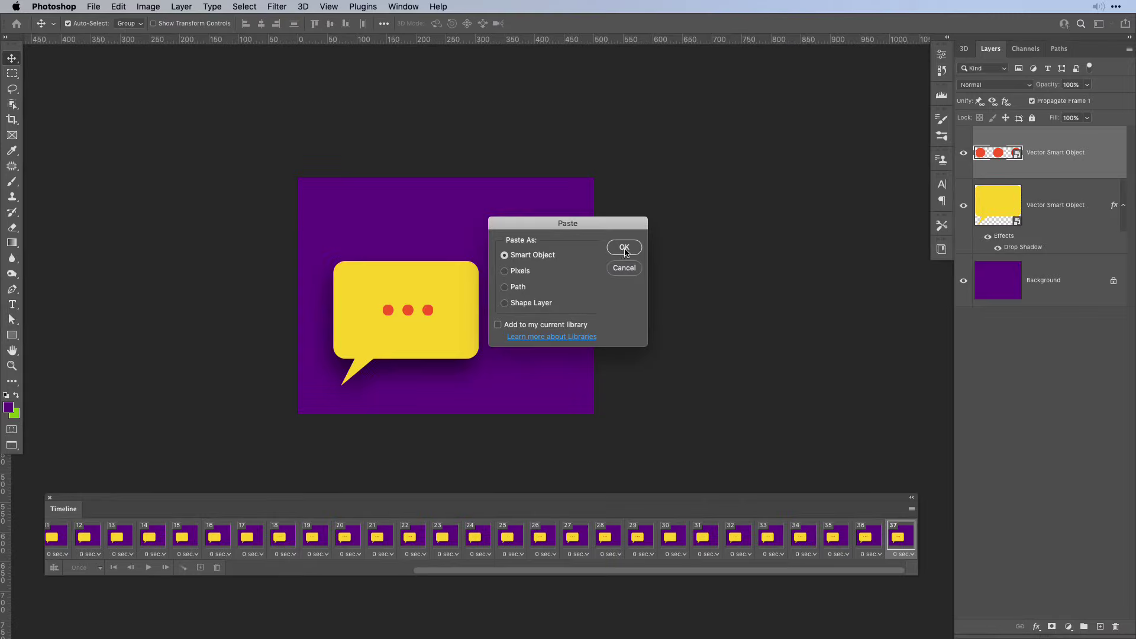
click(624, 248)
drag(460, 303, 506, 279)
key(Return)
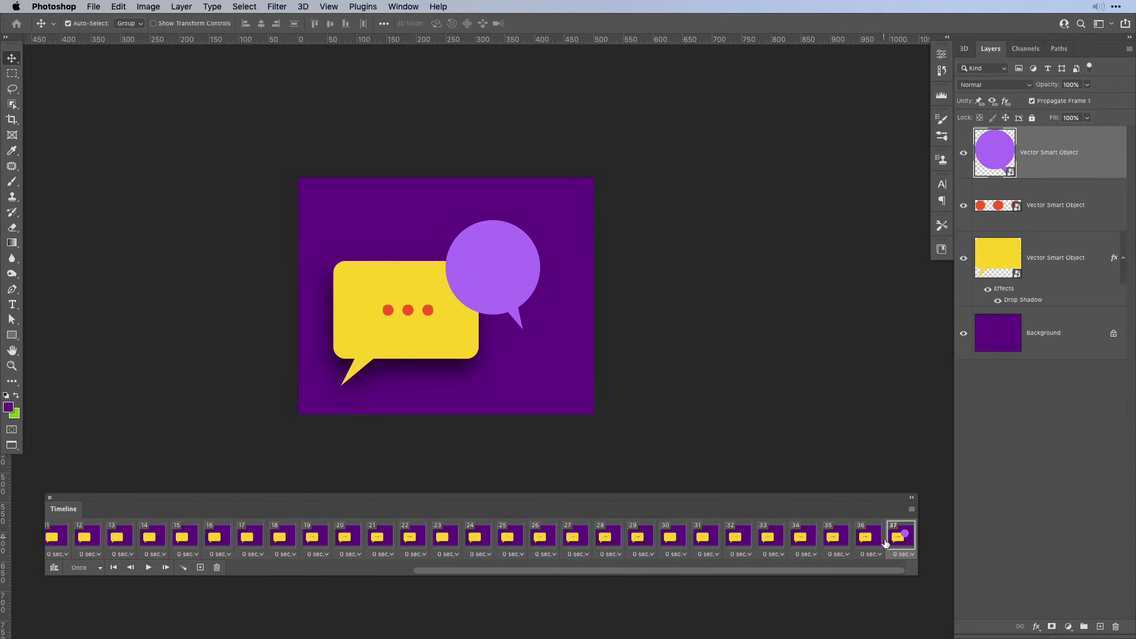
- Add frame 38 and move the purple bubble above the canvas in frame 37
click(200, 568)
click(867, 540)
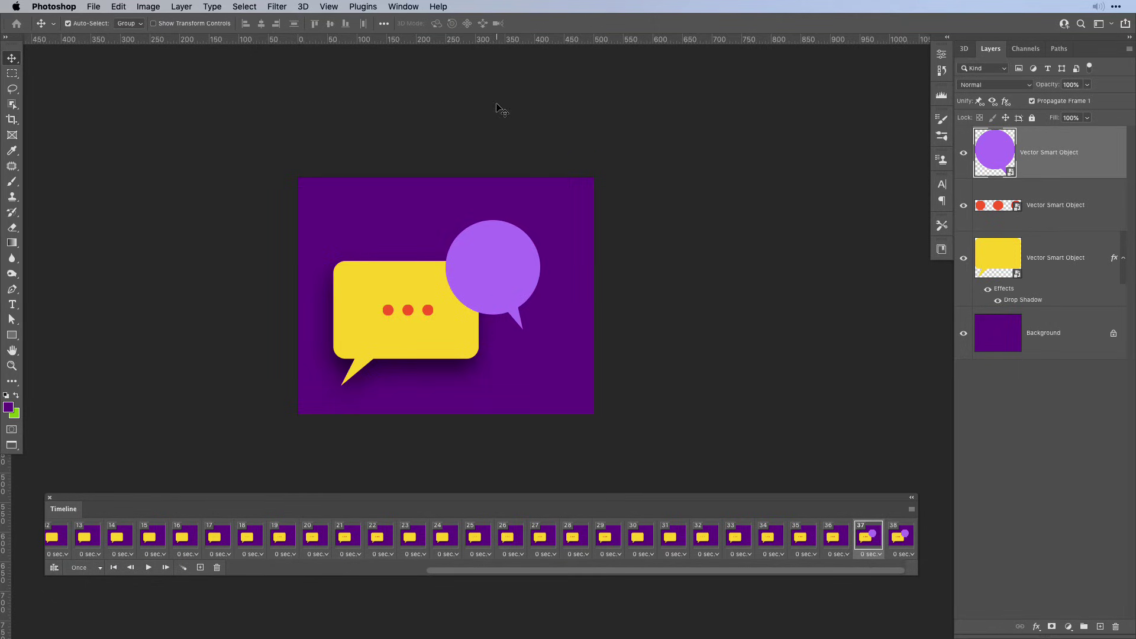
drag(500, 285, 481, 118)
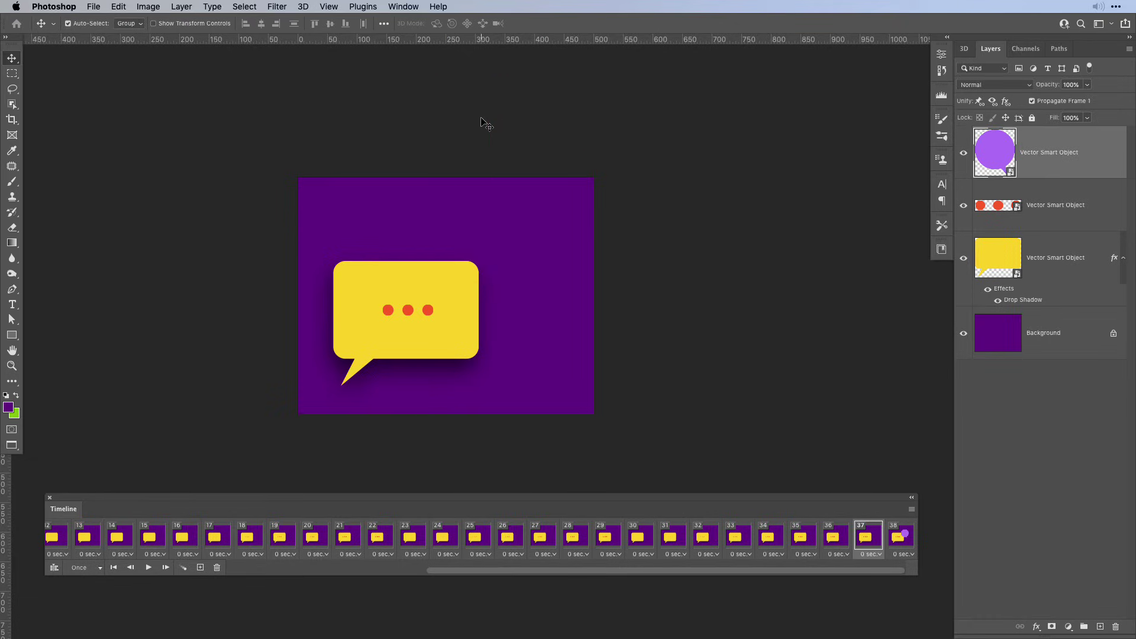
click(903, 538)
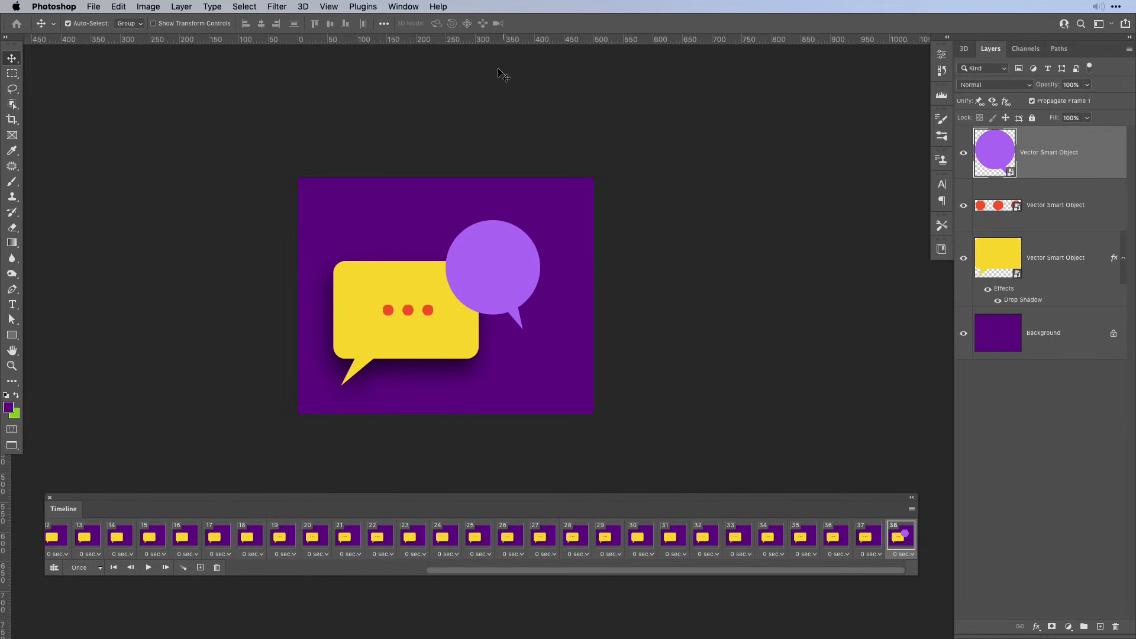
- Tween five Position-only frames for the purple bubble, then play from frame 36
click(183, 568)
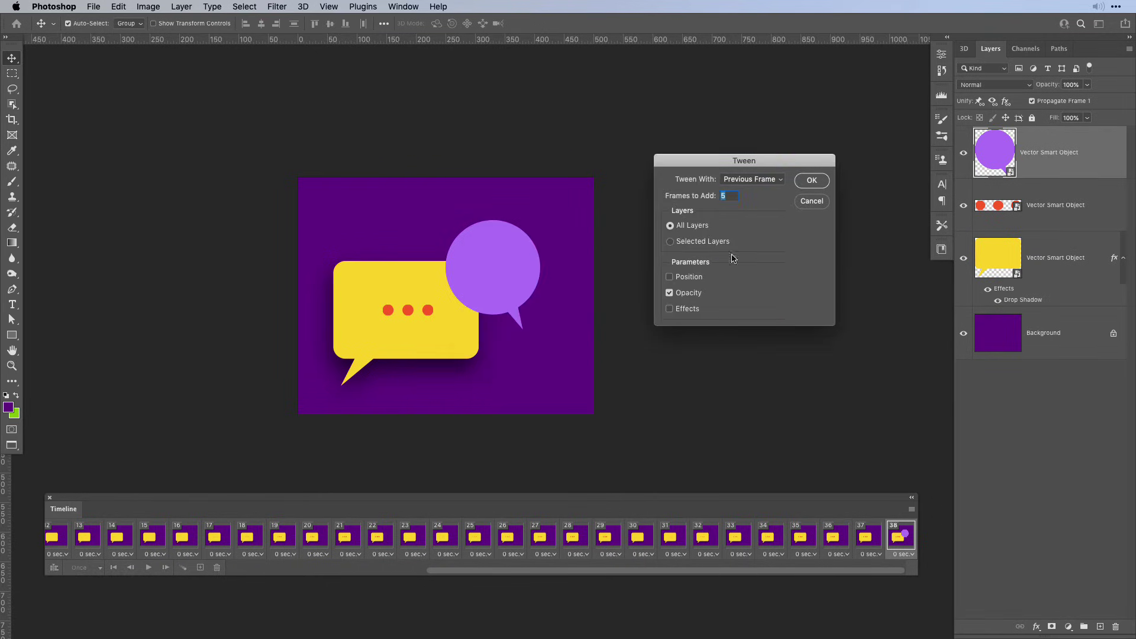
click(669, 295)
click(811, 180)
click(673, 536)
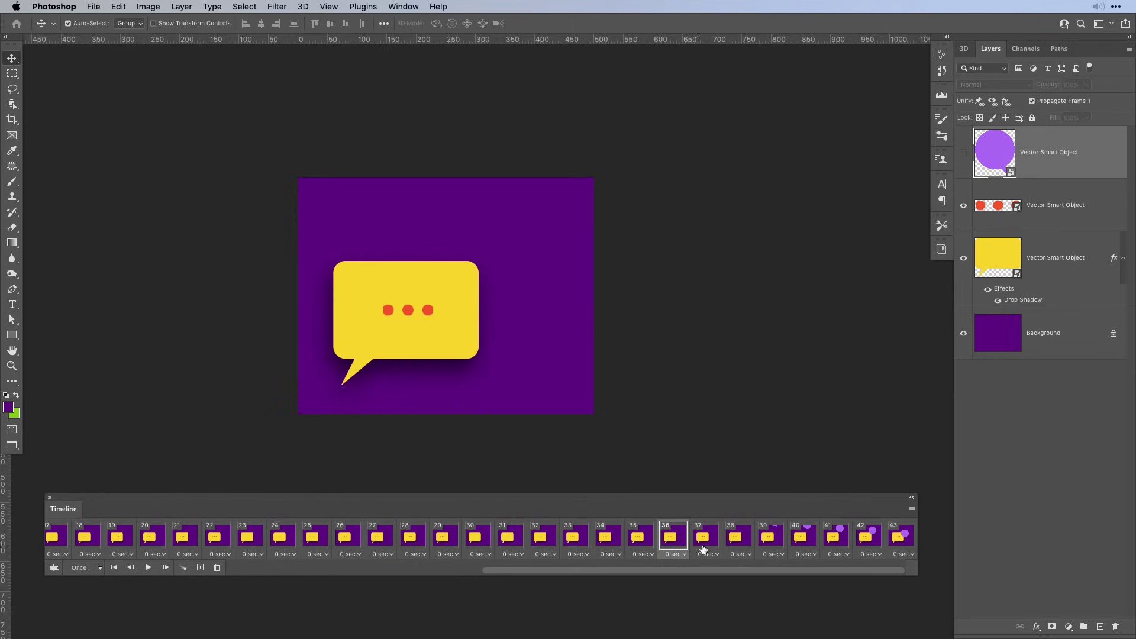
click(148, 567)
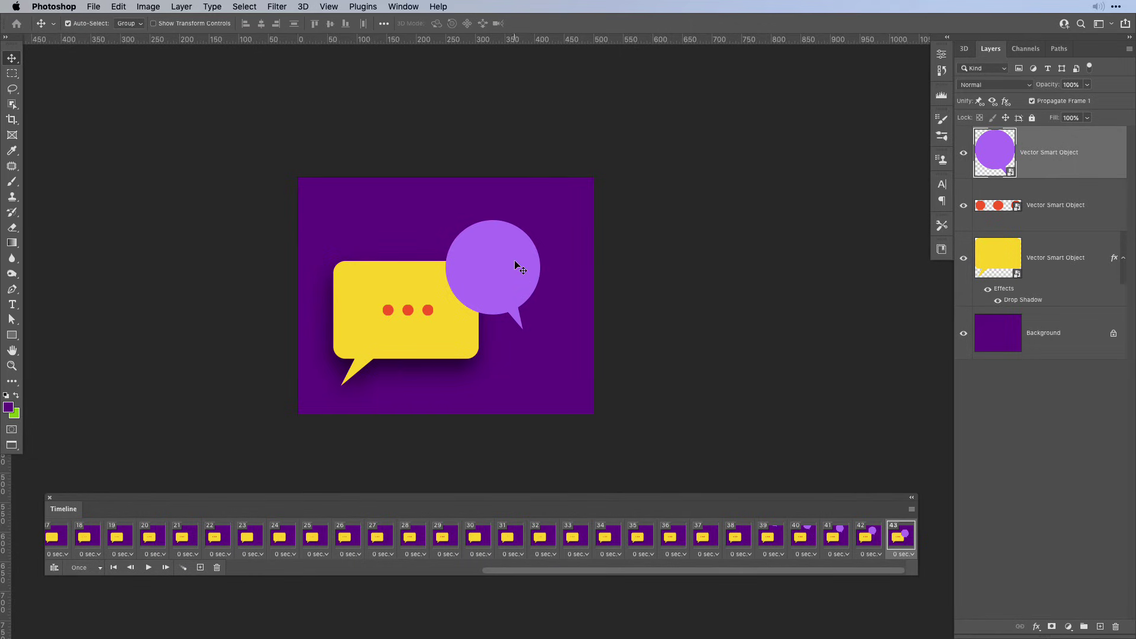
- Copy the yellow bubble's Drop Shadow style onto the purple bubble layer and duplicate the frame
click(993, 267)
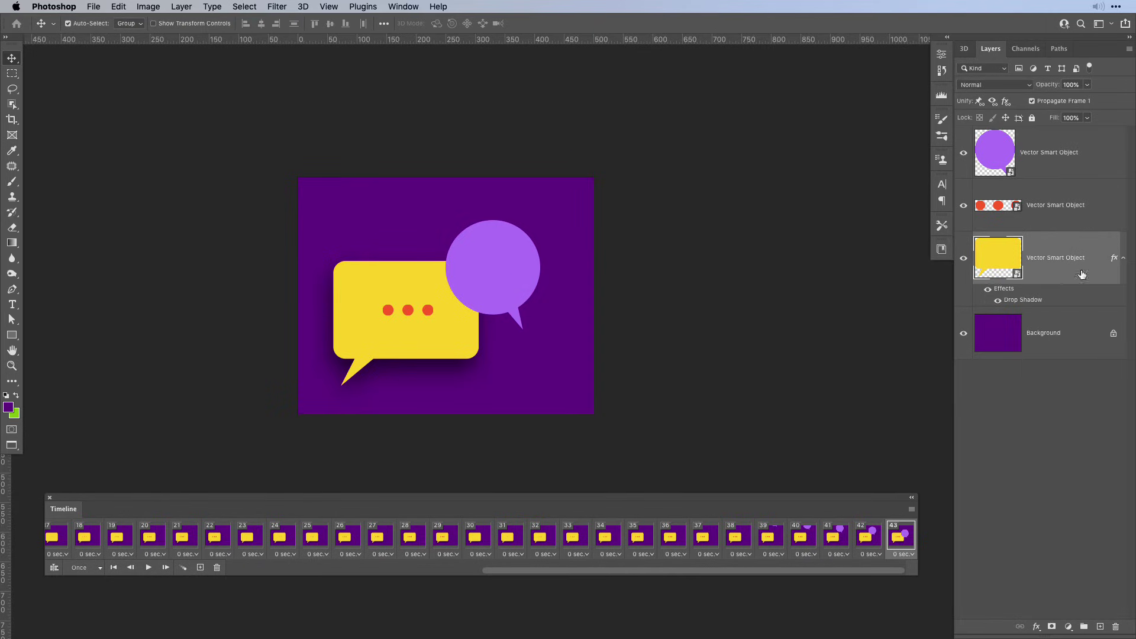
right_click(1034, 300)
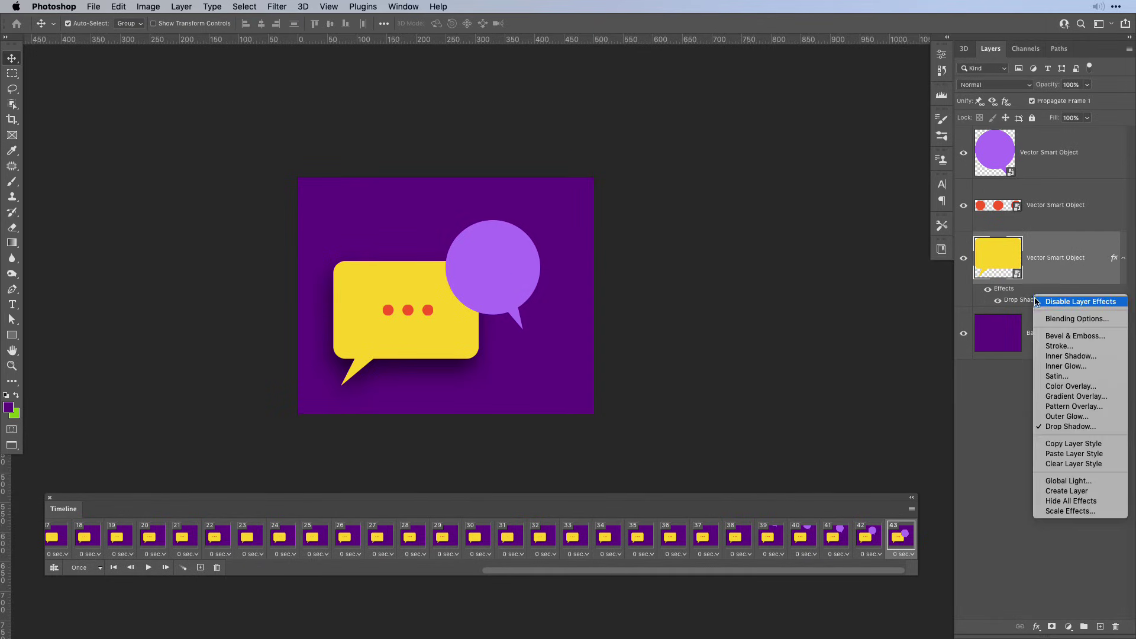
click(1080, 445)
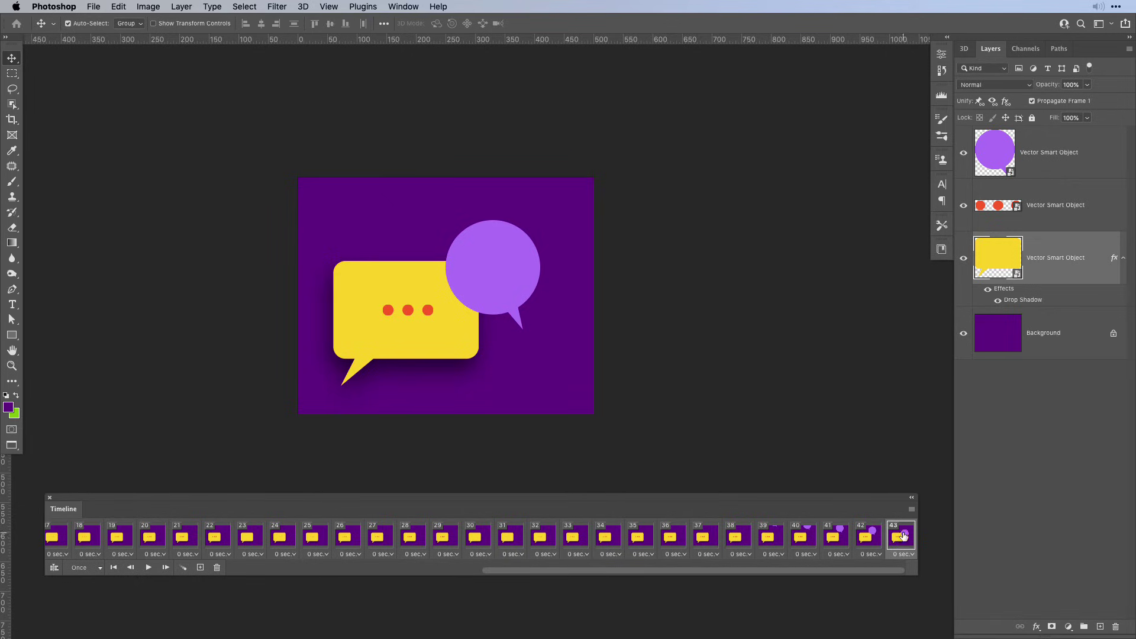
click(1076, 157)
right_click(1043, 148)
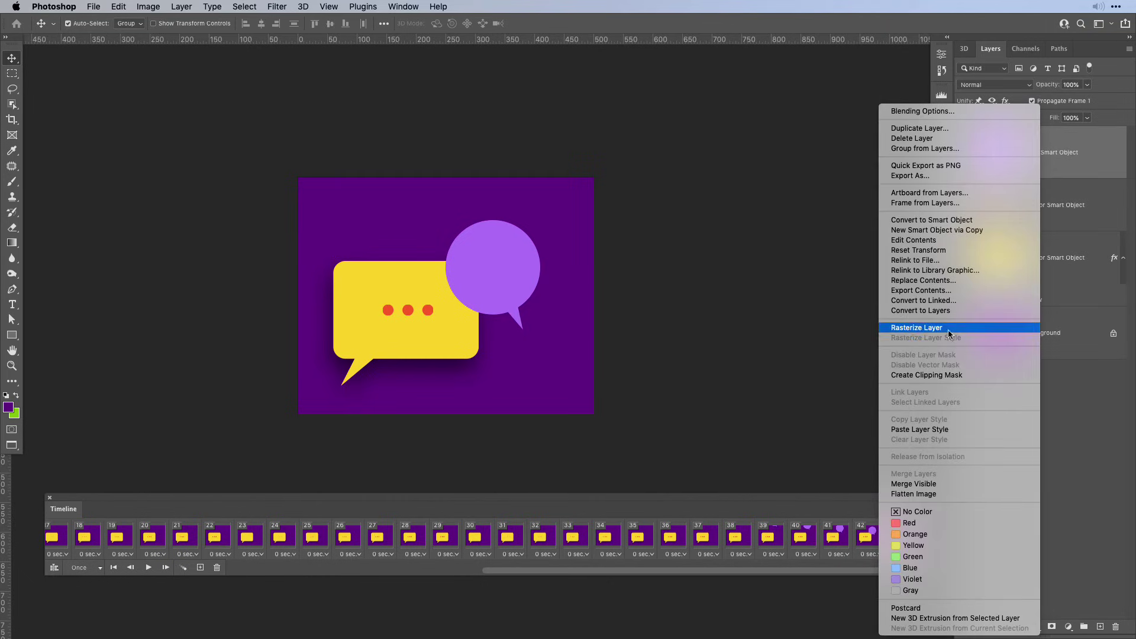
click(914, 429)
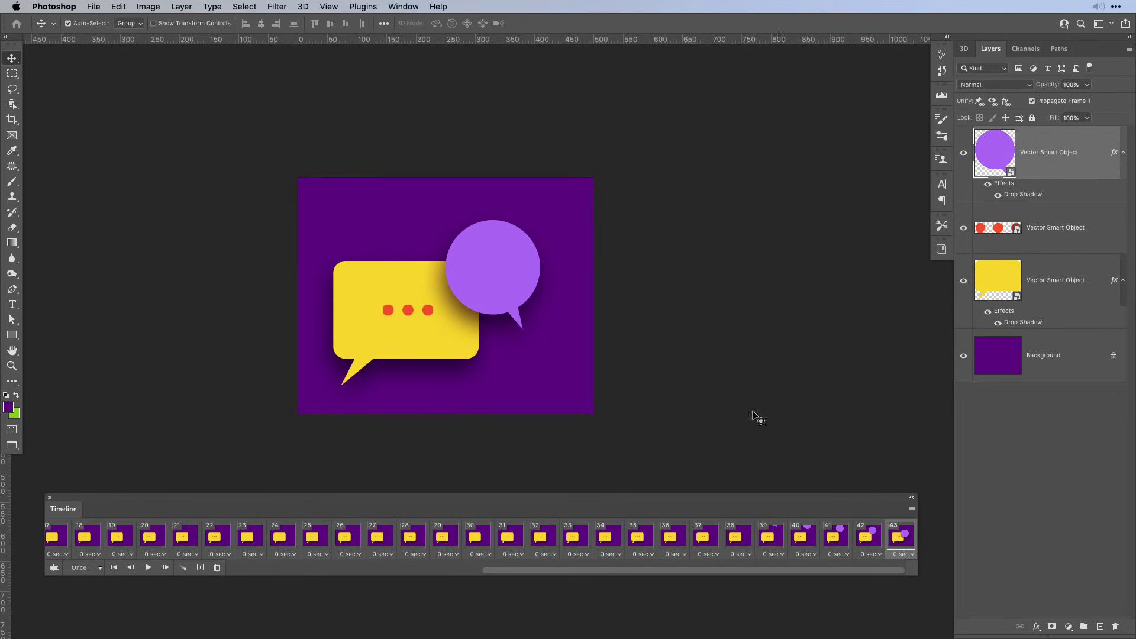
click(200, 568)
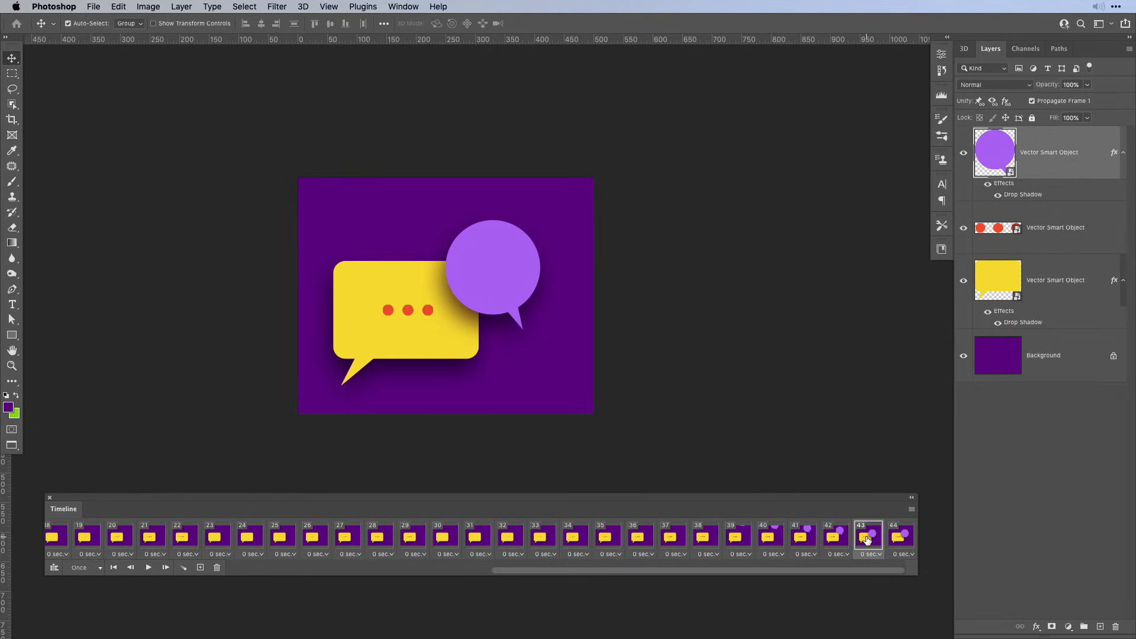
- Set the purple bubble's Drop Shadow opacity to 0% in frame 43
double_click(1028, 200)
drag(820, 161, 748, 161)
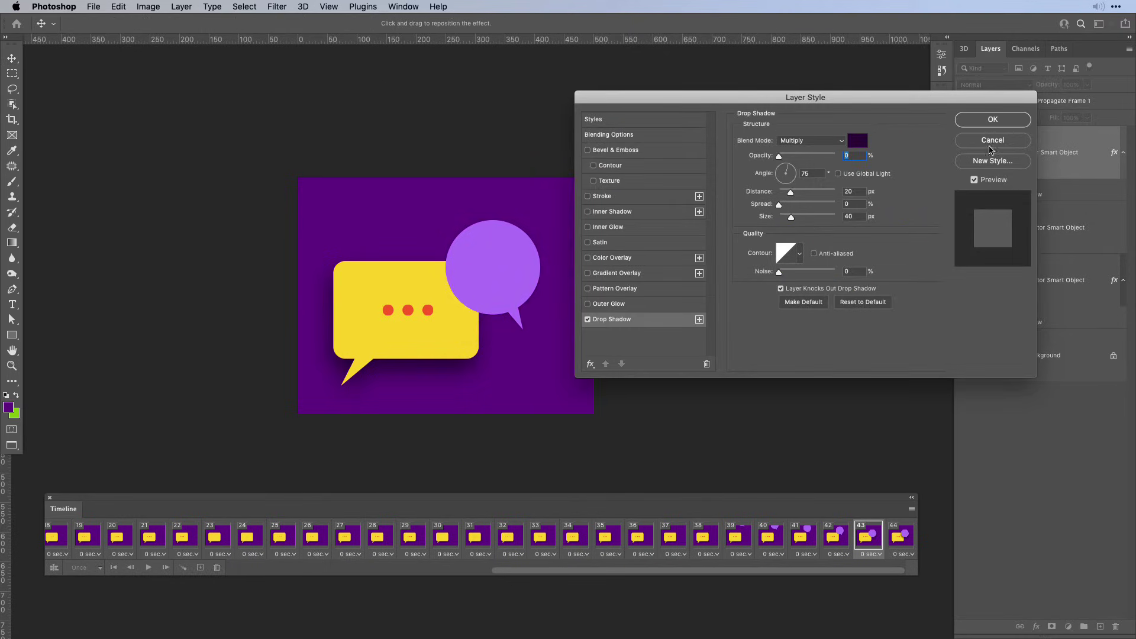
click(984, 124)
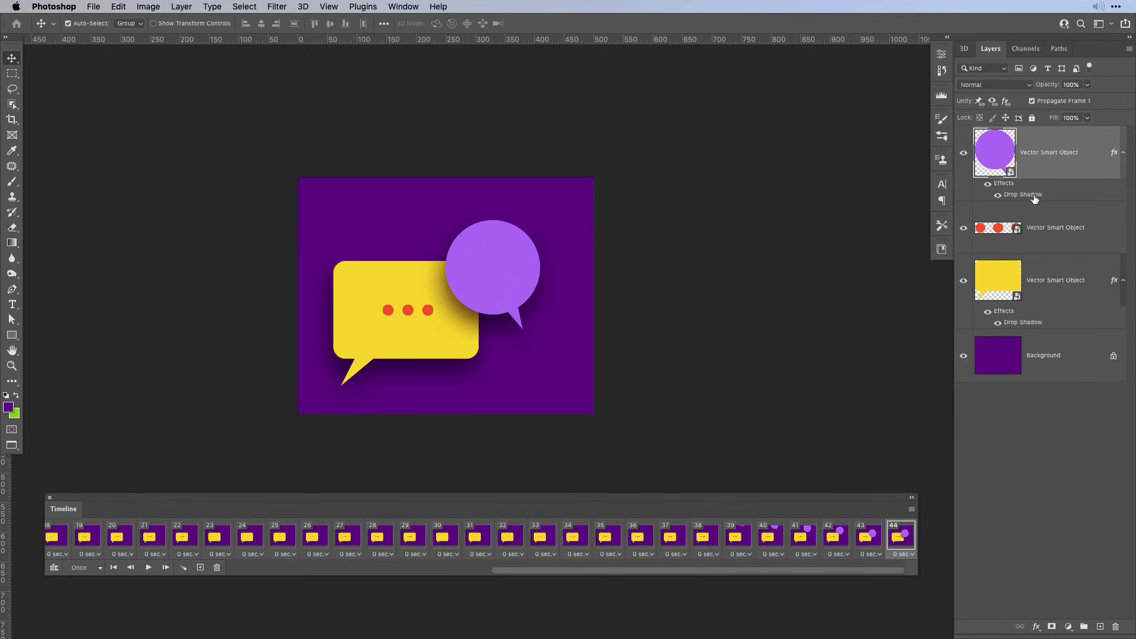
- Set the purple bubble's Drop Shadow opacity to 80% in frame 44
double_click(1030, 195)
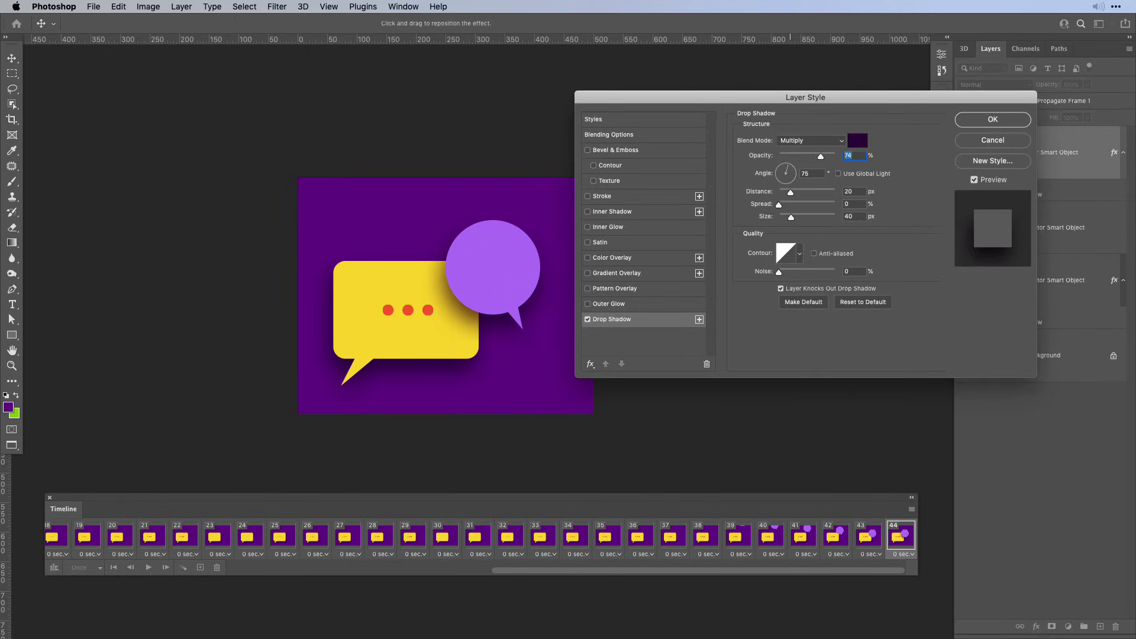
text(80)
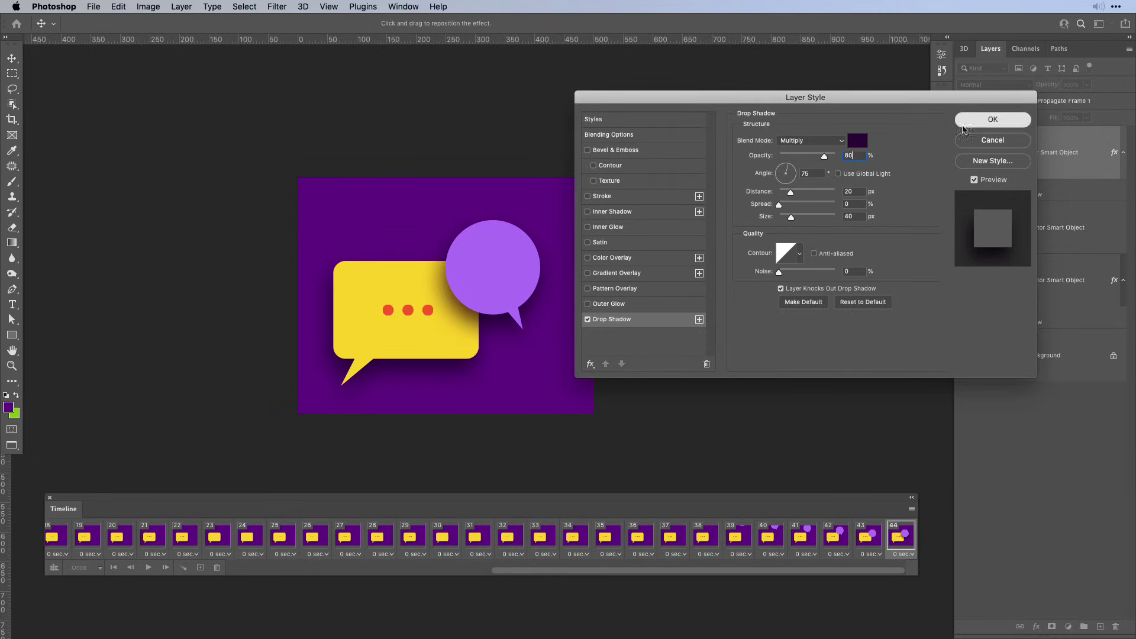
click(987, 121)
click(184, 568)
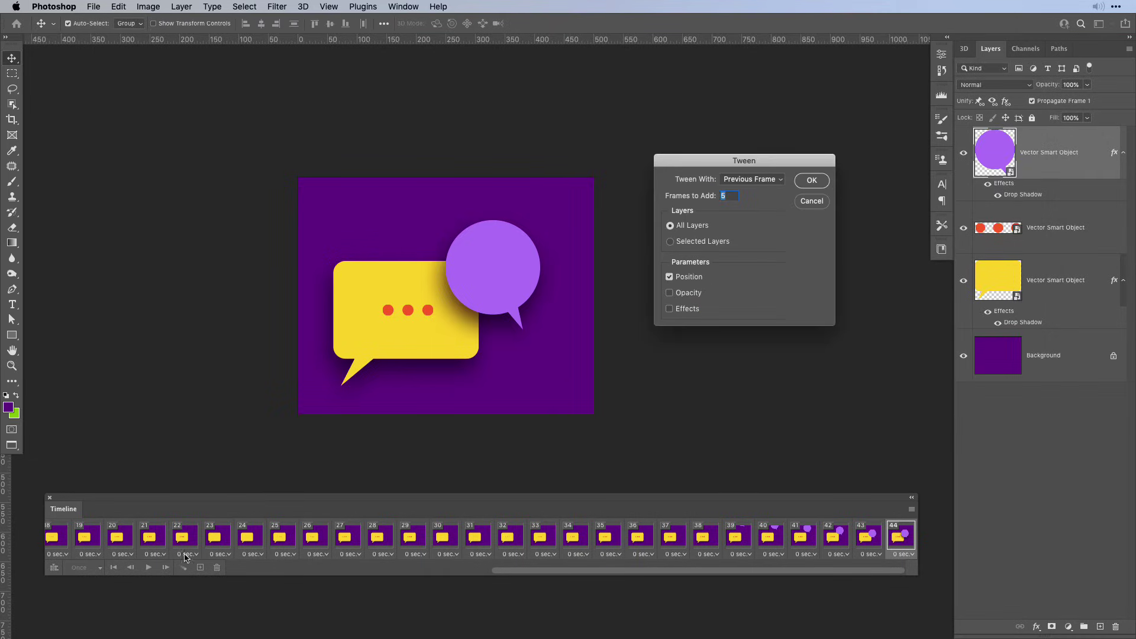
- Tween 5 frames with Effects and Opacity, without Position, to fade the purple shadow in
click(669, 278)
click(670, 309)
click(672, 293)
click(811, 181)
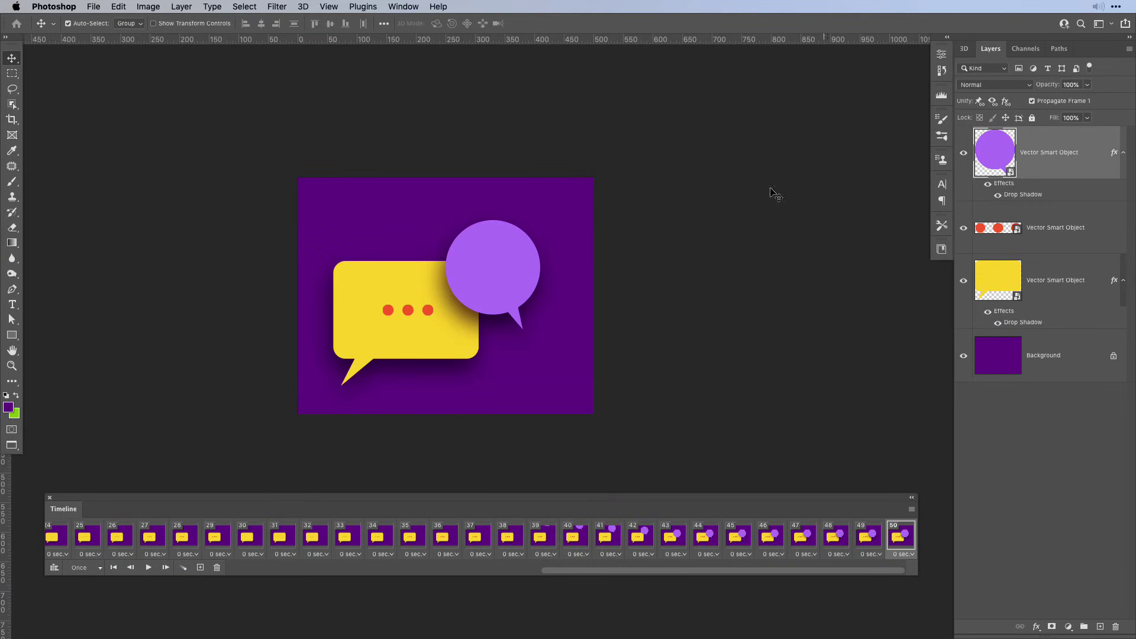
key(super+v)
- Paste the white dots as a Smart Object and move them onto the purple bubble
click(624, 248)
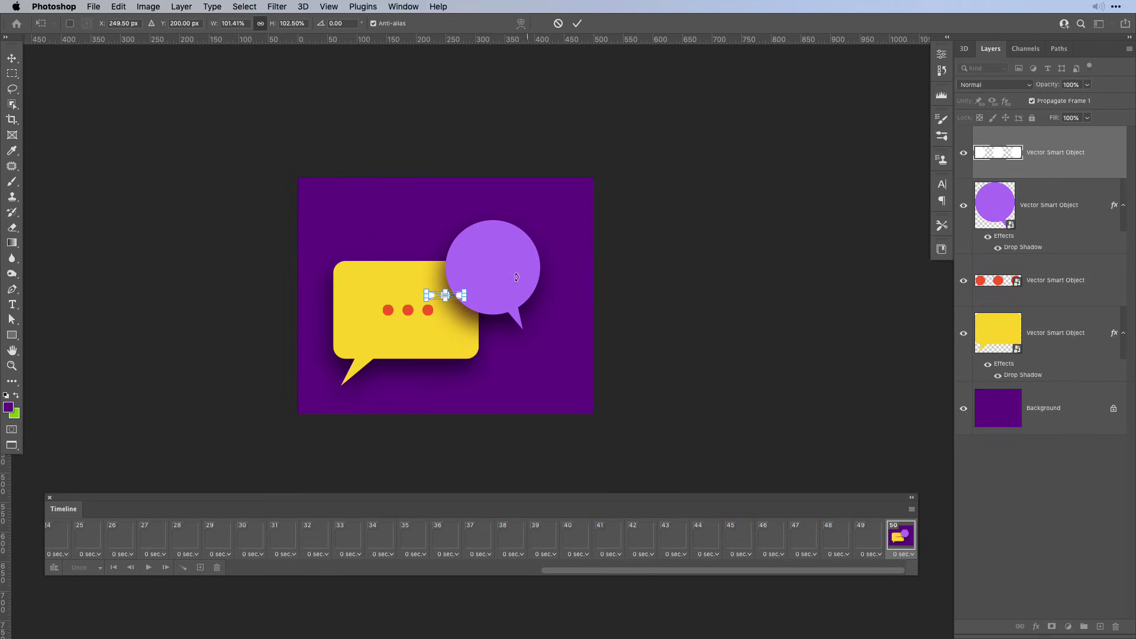
key(Return)
drag(445, 302, 493, 271)
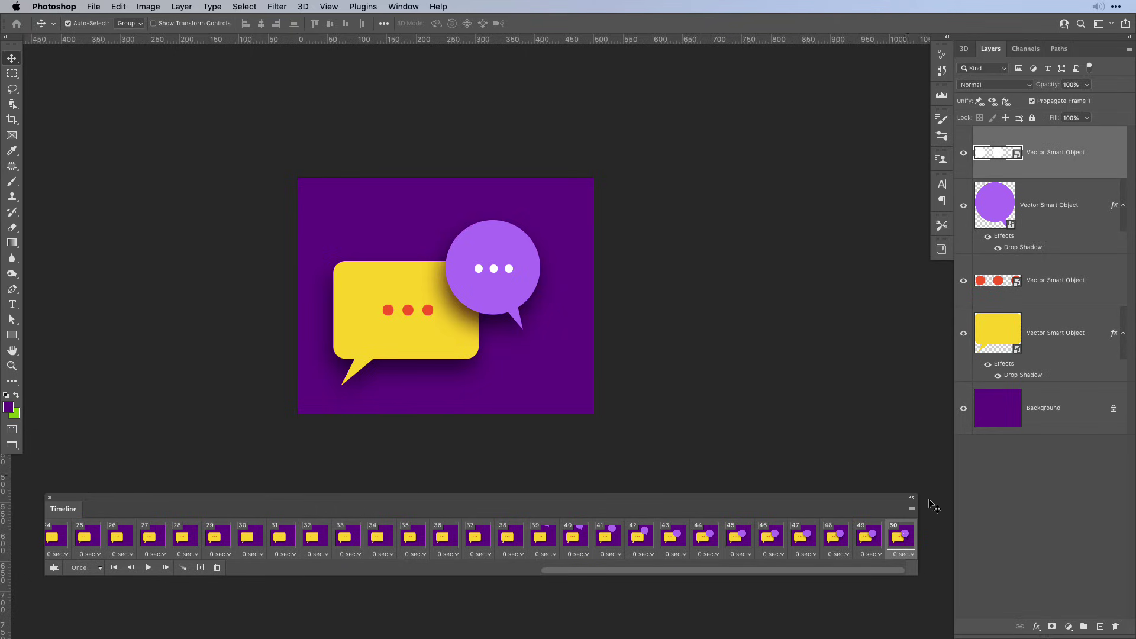
- Duplicate the frame, set the dots layer to 0% opacity in frame 50, and select frame 51
click(200, 568)
double_click(1070, 85)
text(0)
key(Return)
click(901, 549)
click(184, 568)
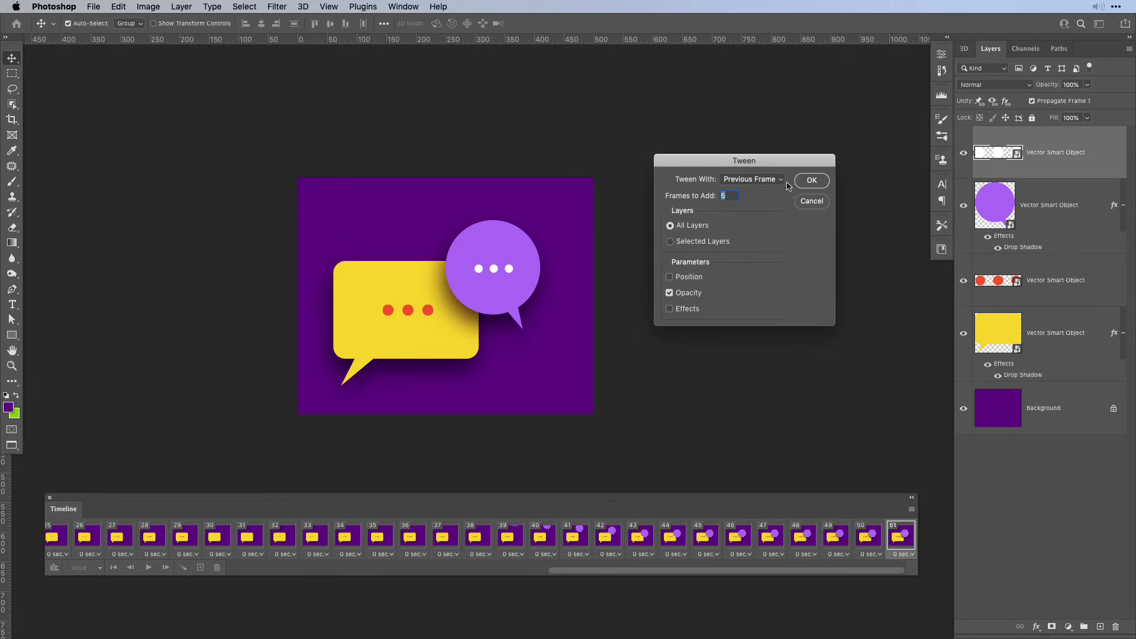
- Add 5 tweened frames fading the white dots in and play them from frame 50
click(811, 180)
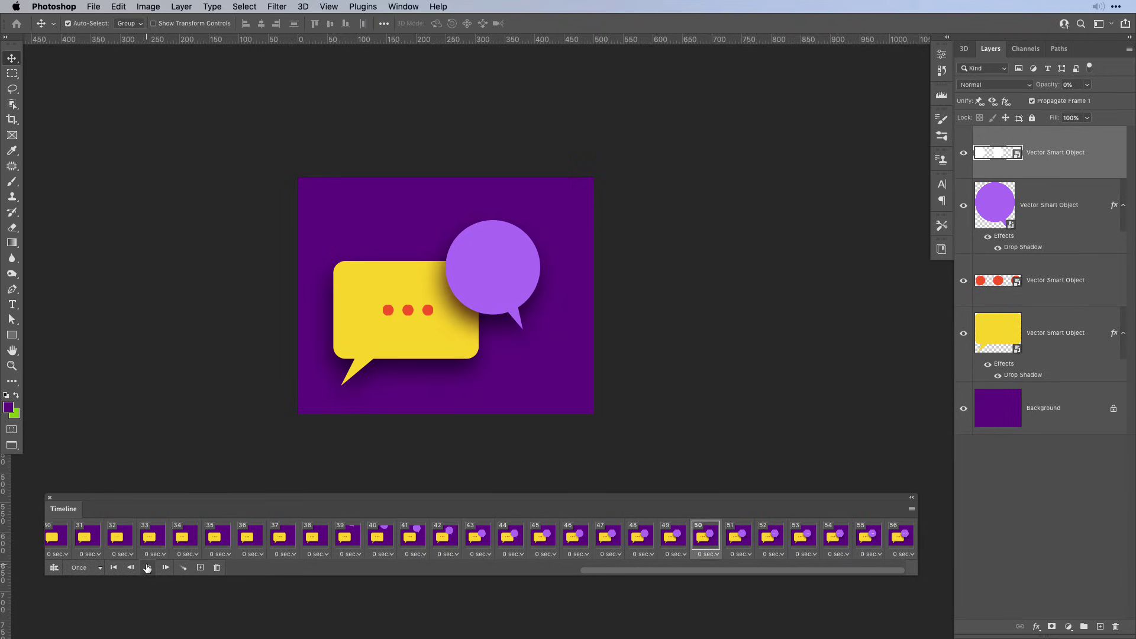
click(148, 567)
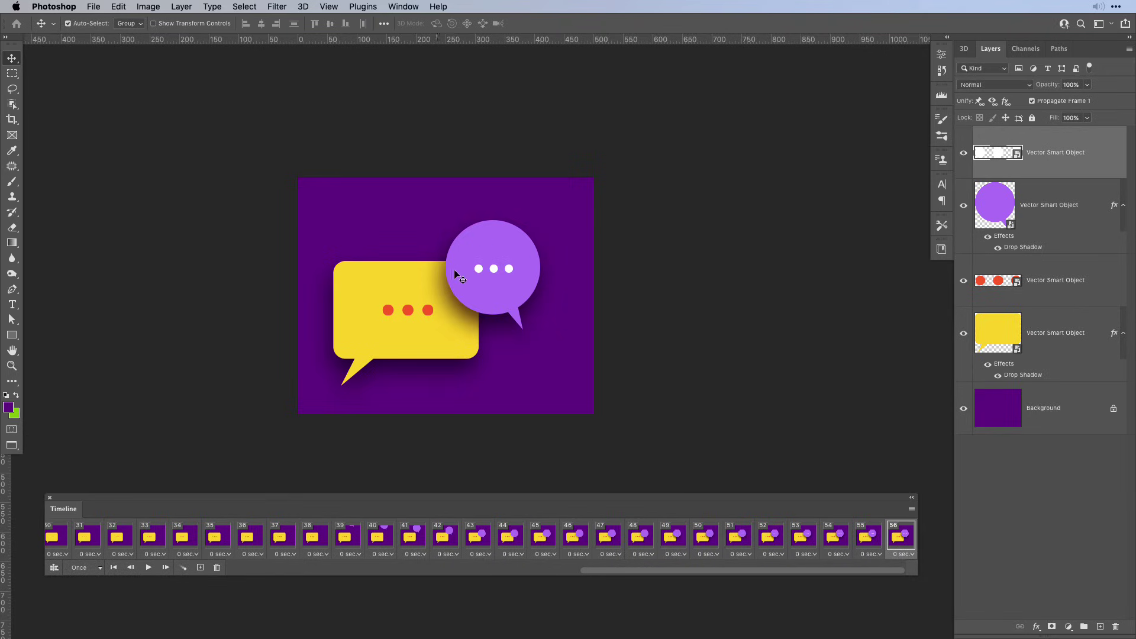
click(699, 539)
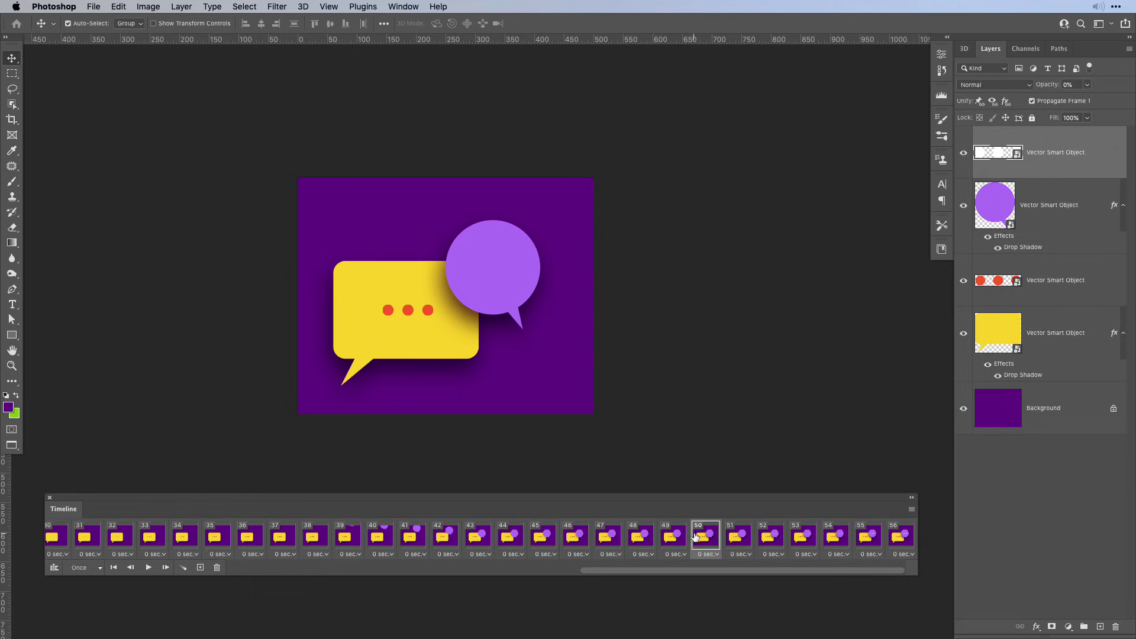
- Copy the selected frames and paste them after the selection
right_click(903, 548)
click(954, 395)
right_click(902, 520)
click(961, 408)
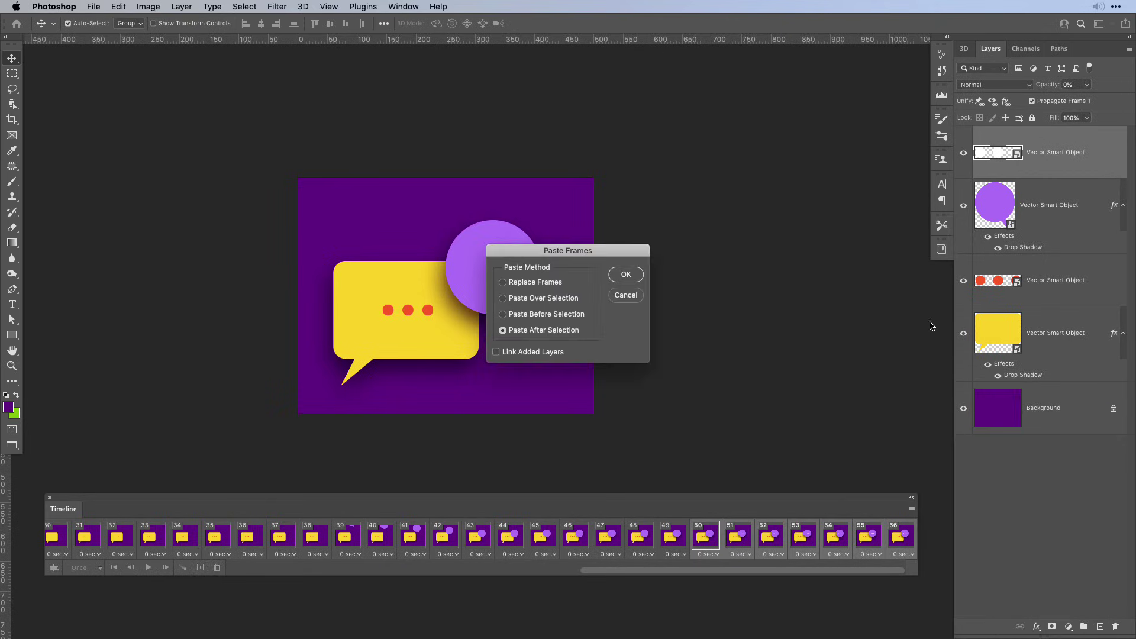
click(638, 278)
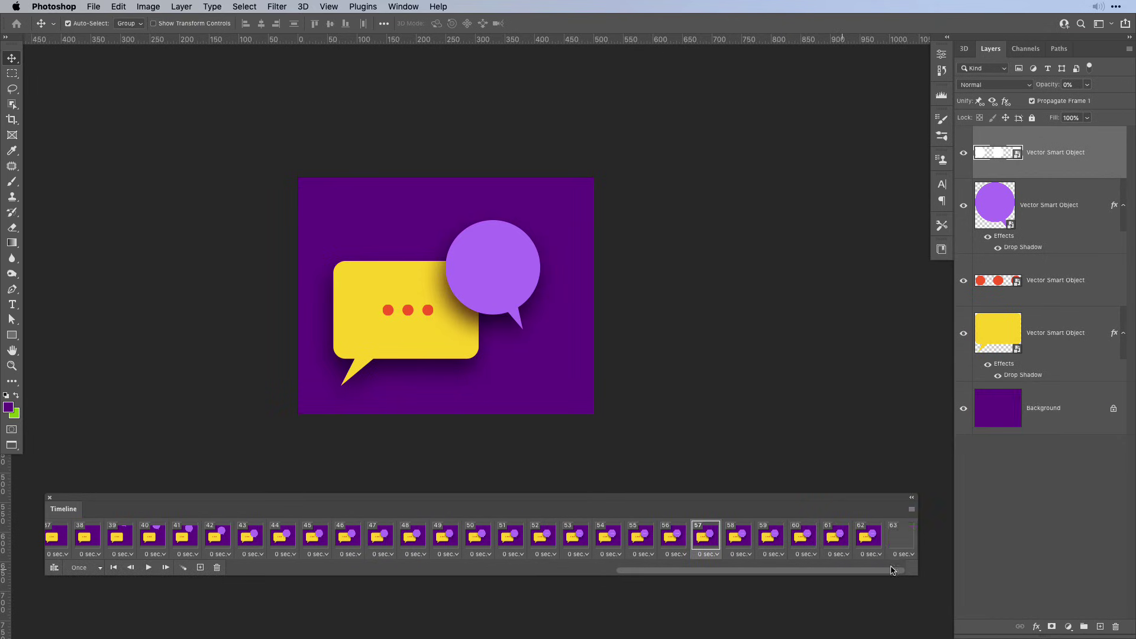
- Copy the frames through 63 and paste them at the end, bringing the timeline to 73 frames
shift+click(910, 540)
right_click(912, 539)
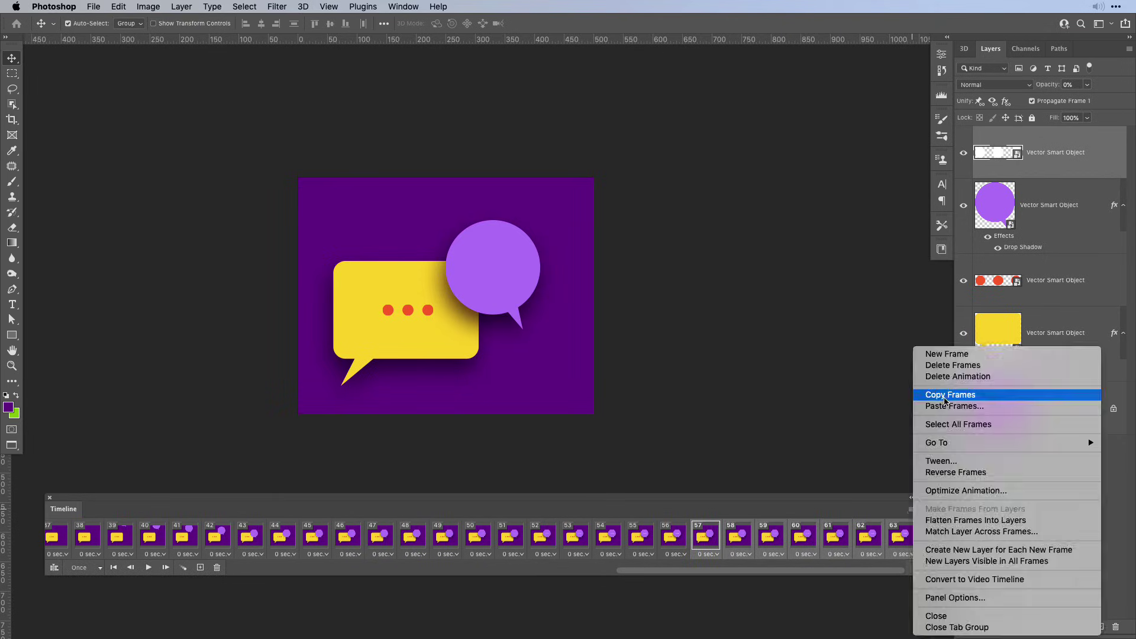
click(948, 402)
click(911, 509)
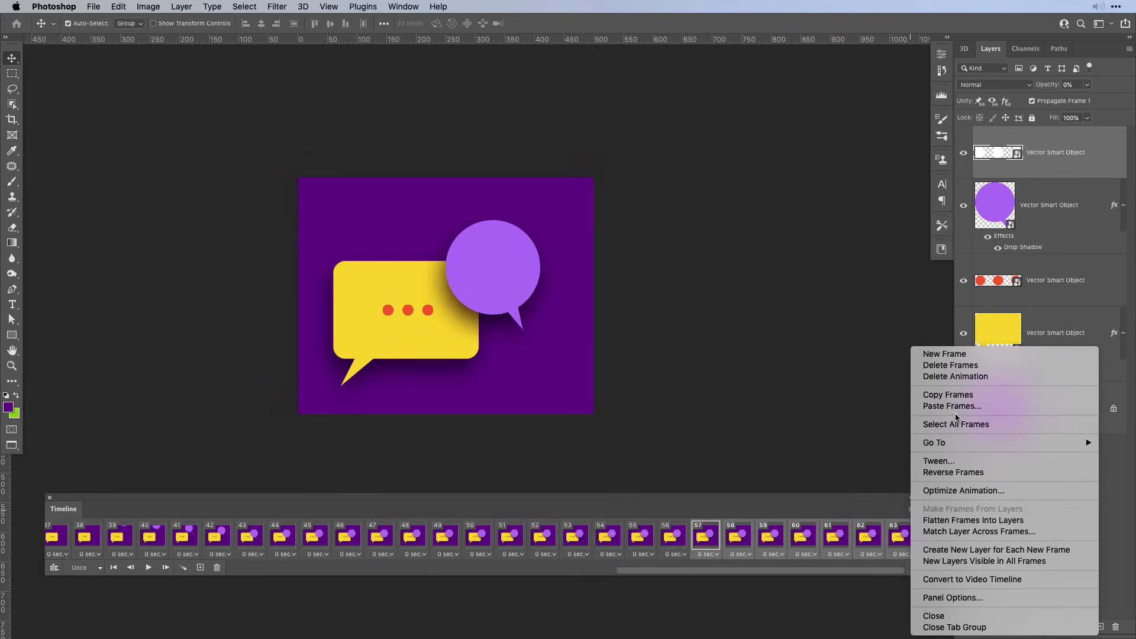
click(953, 406)
click(619, 274)
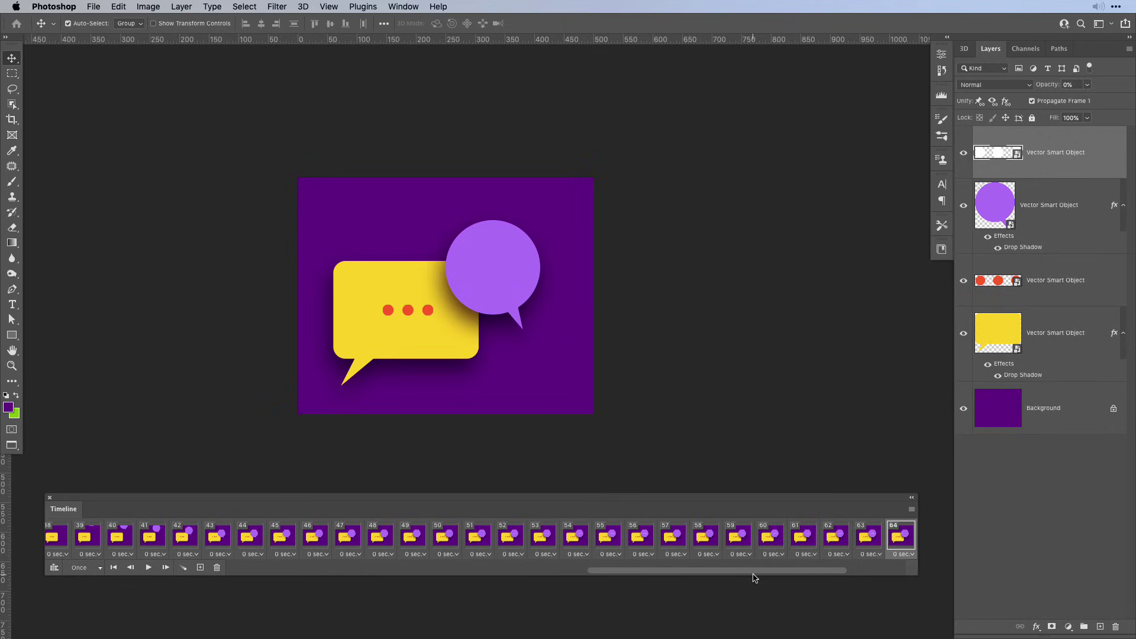
key(space)
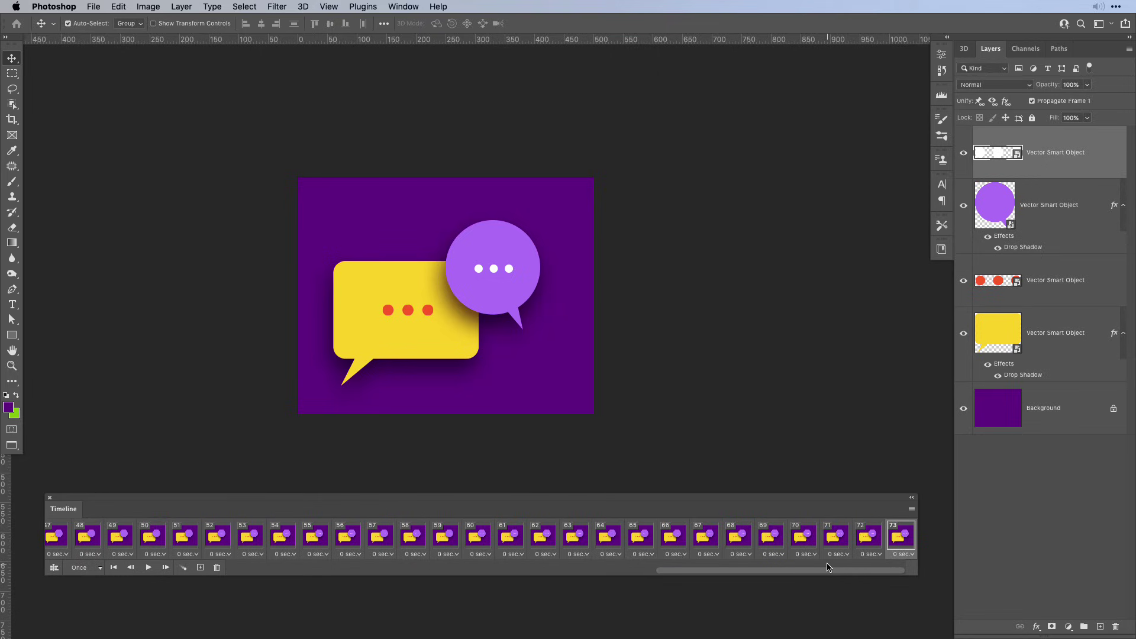
drag(828, 569, 61, 540)
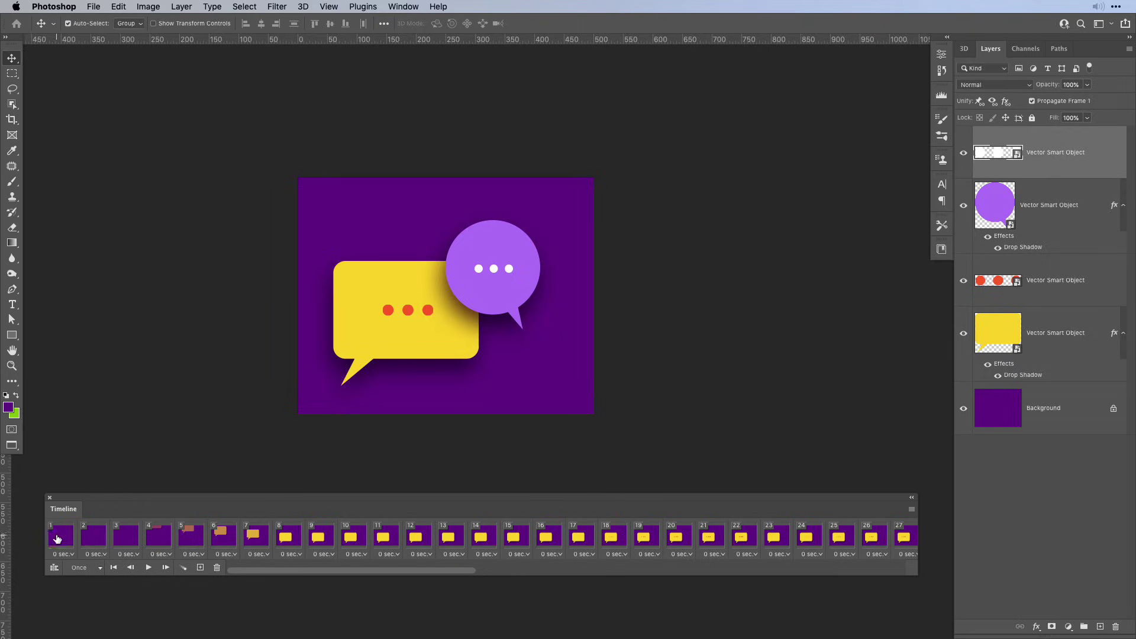
- Play the full 73-frame animation from frame 1, then open File > Export
click(58, 540)
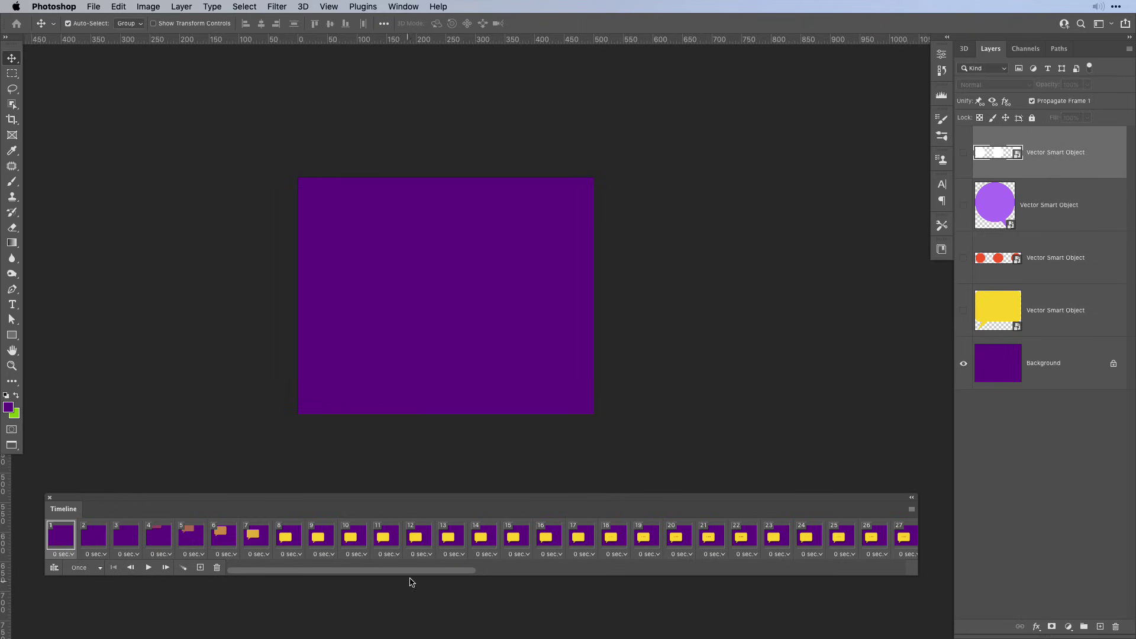
click(148, 568)
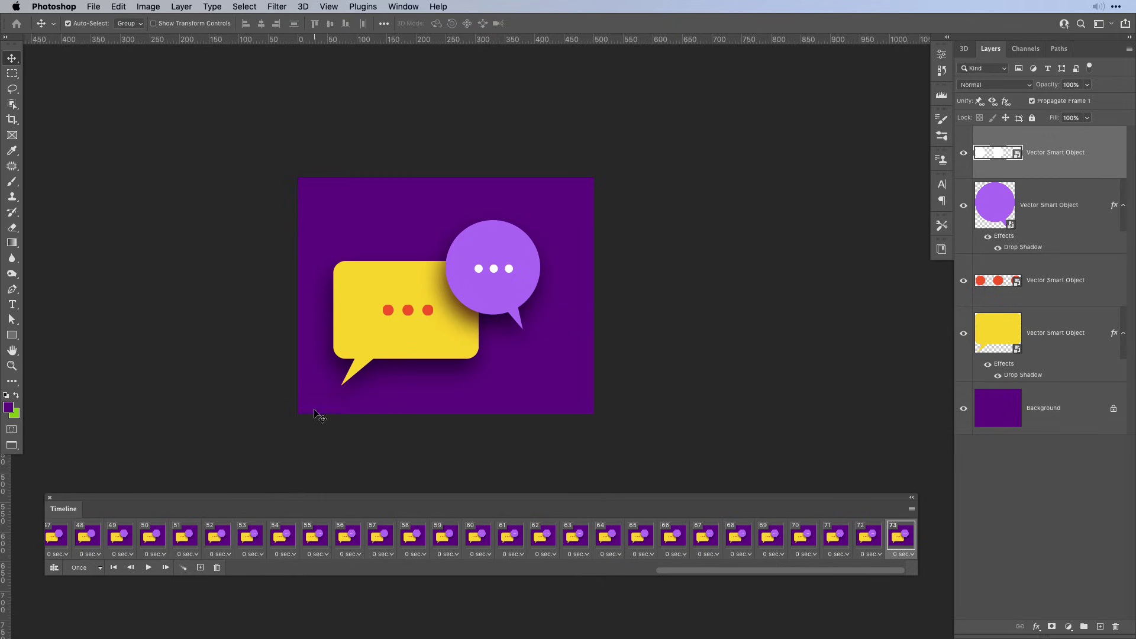
click(94, 7)
mouse_move(169, 185)
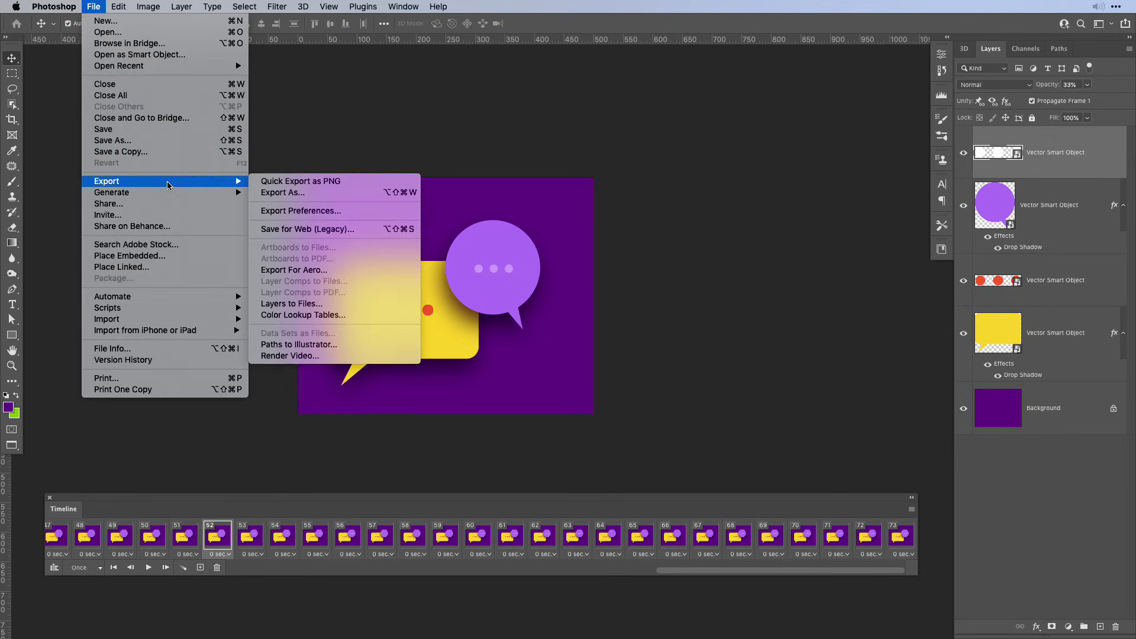
- In Save for Web (Legacy), keep GIF, set Looping to Forever, and preview the animation
click(351, 234)
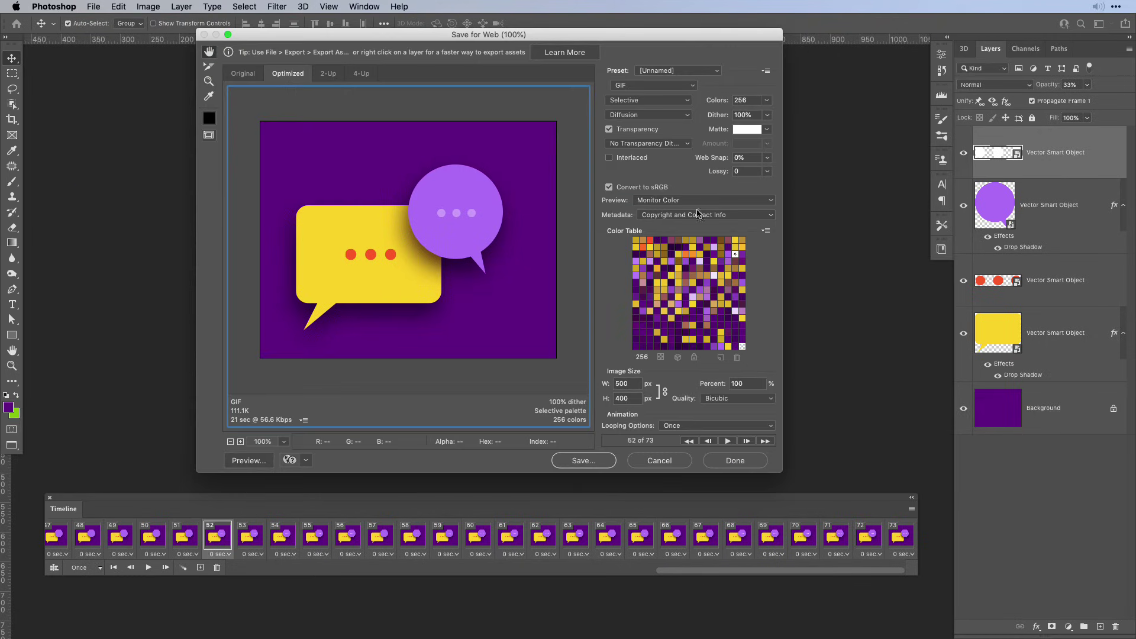
click(653, 102)
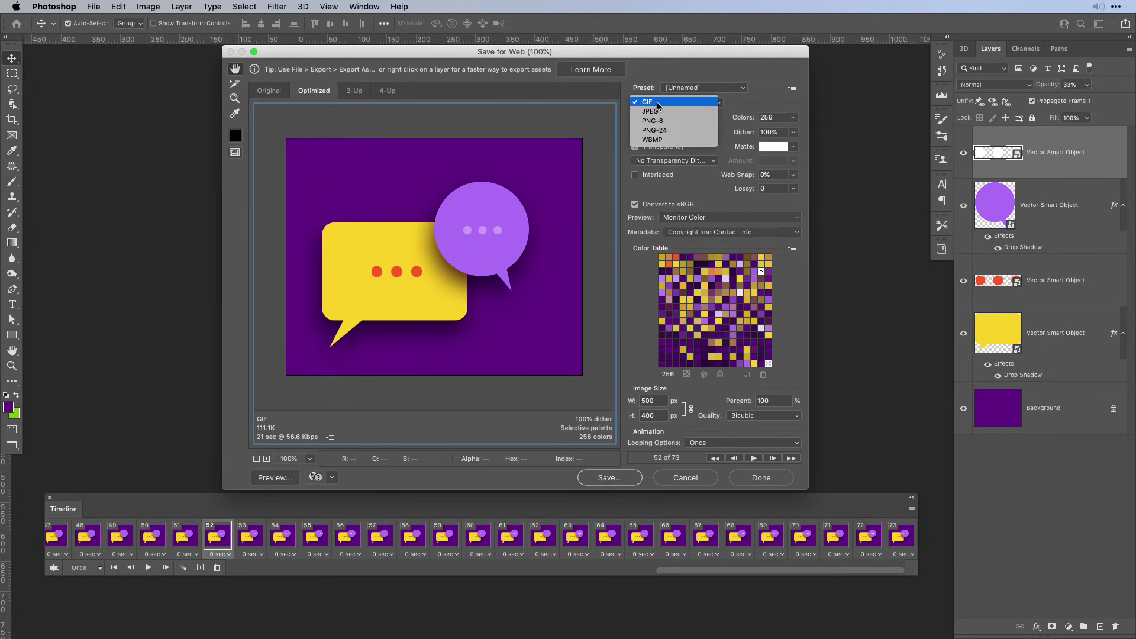
click(671, 105)
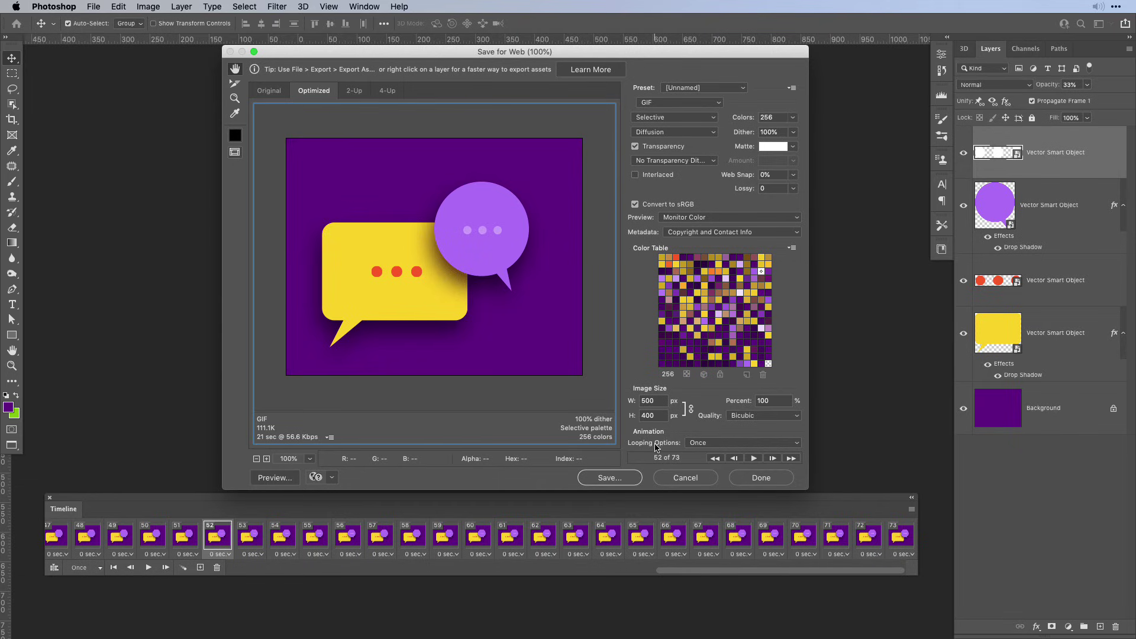
click(727, 445)
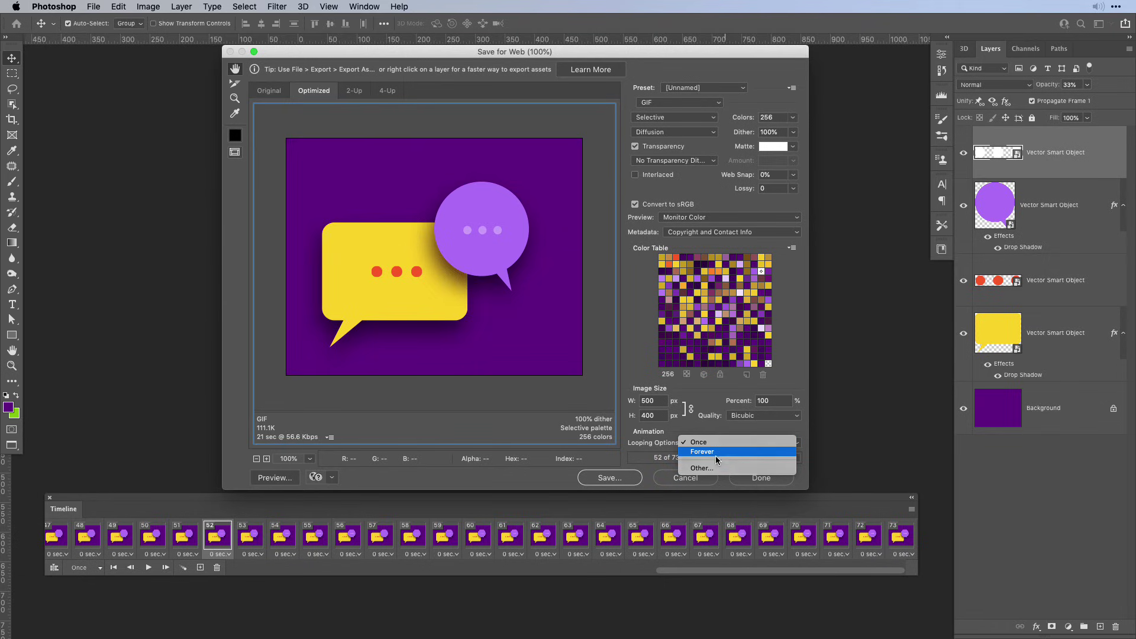
click(718, 452)
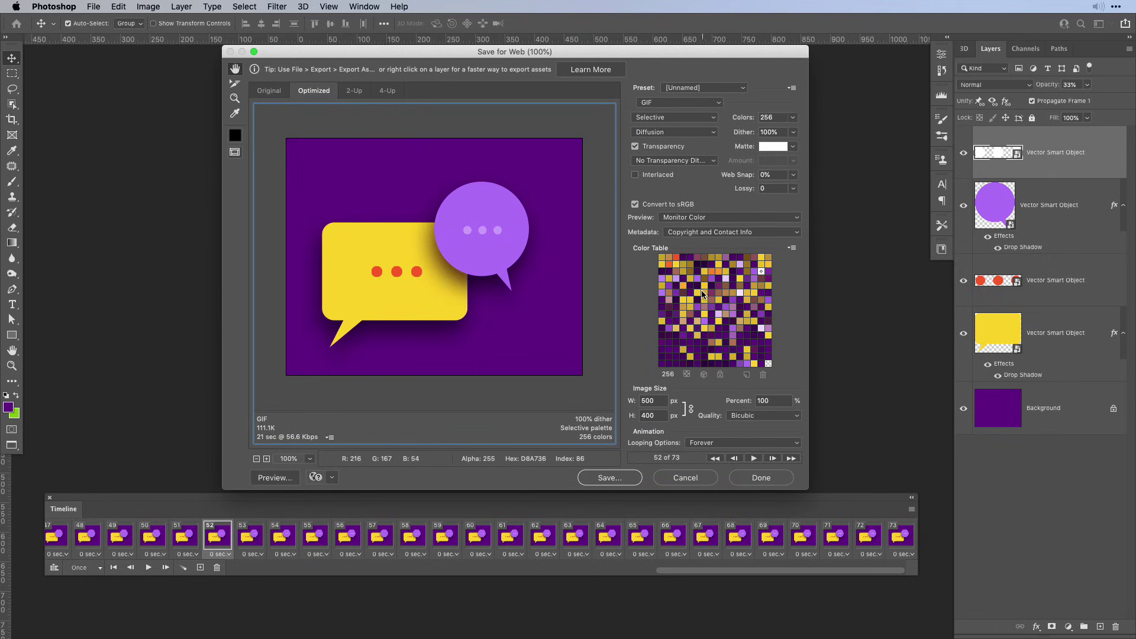
click(753, 459)
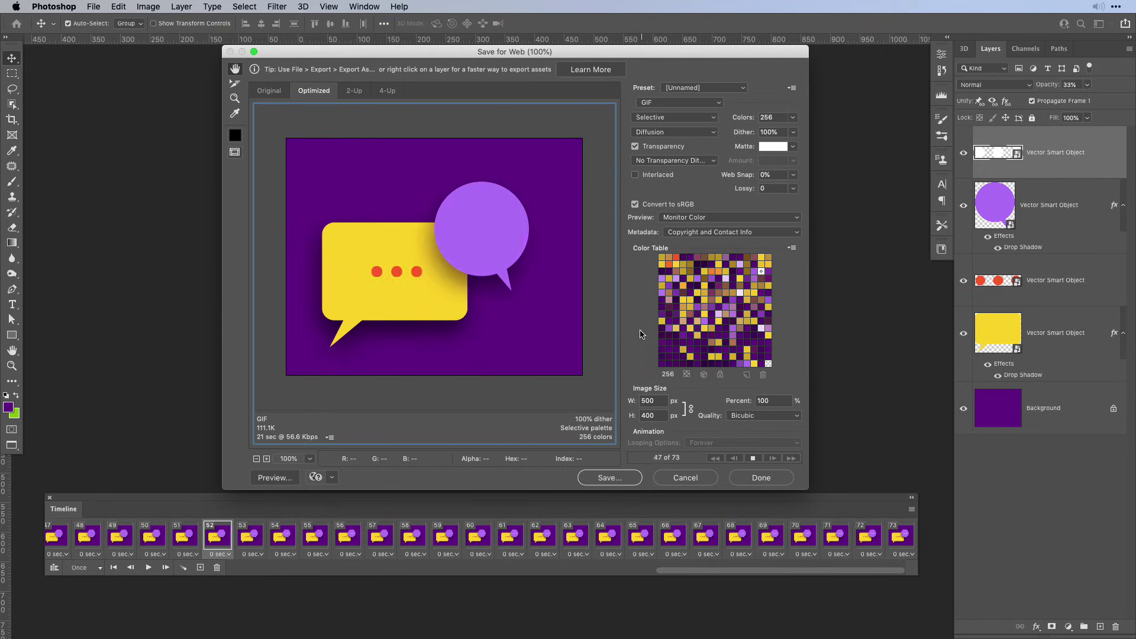
- Cancel the export window and select frame 1
click(684, 480)
drag(673, 571, 720, 576)
click(67, 544)
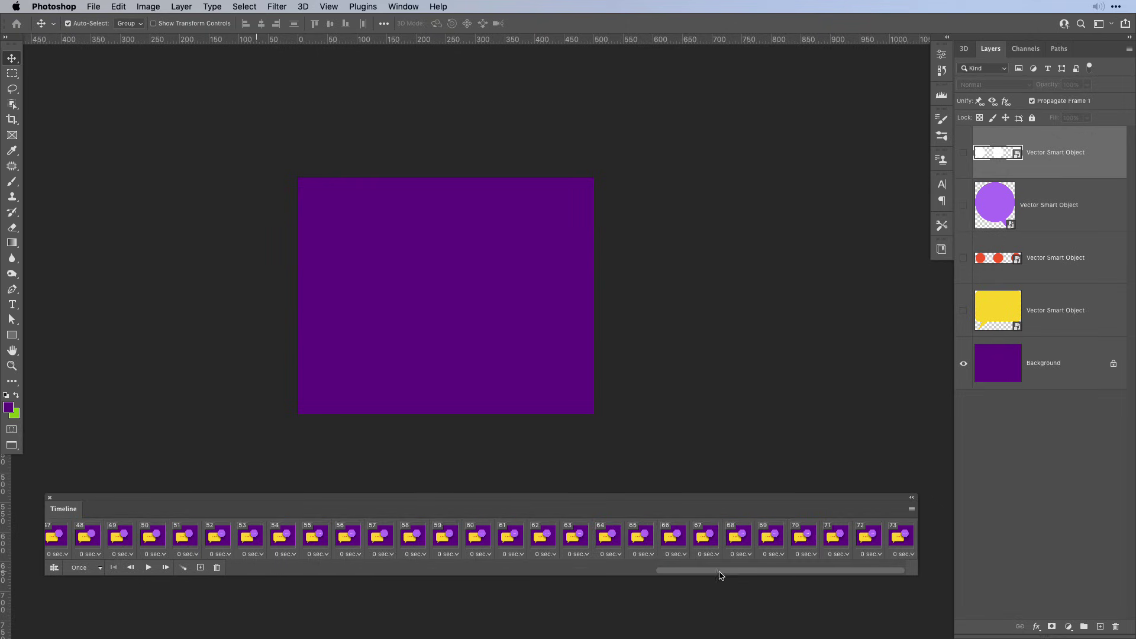
- Set every frame delay to 0.1 seconds and preview it in Save for Web, then cancel
click(92, 555)
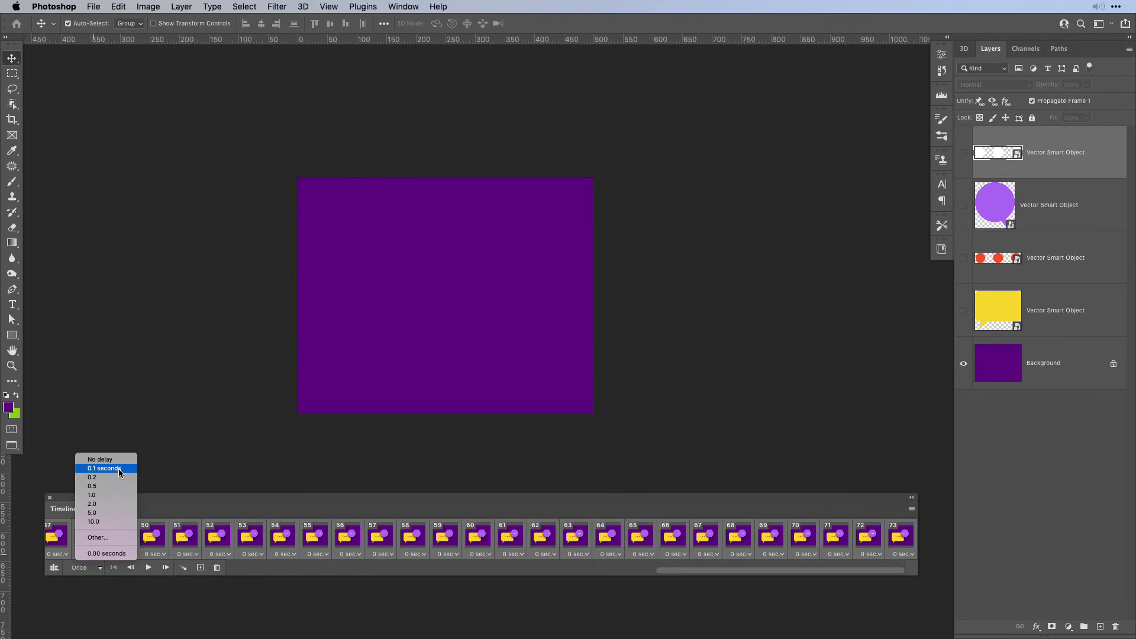
click(119, 470)
click(94, 7)
mouse_move(181, 190)
click(310, 231)
click(753, 458)
click(715, 458)
click(753, 458)
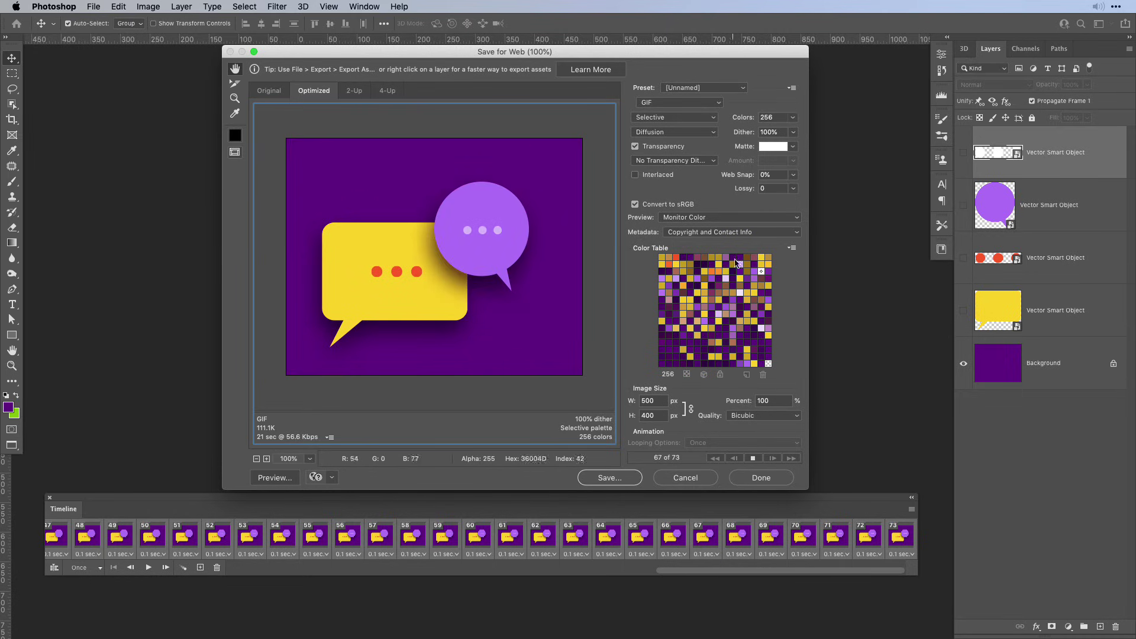
click(682, 477)
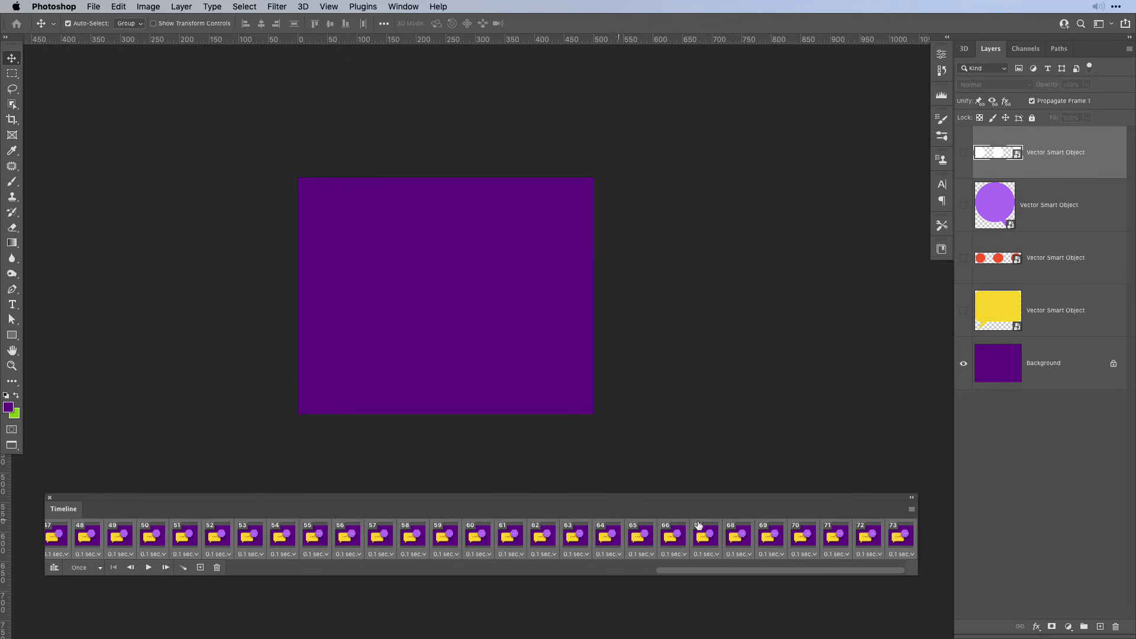
- Change every frame's delay to a custom 0.05 seconds
click(291, 555)
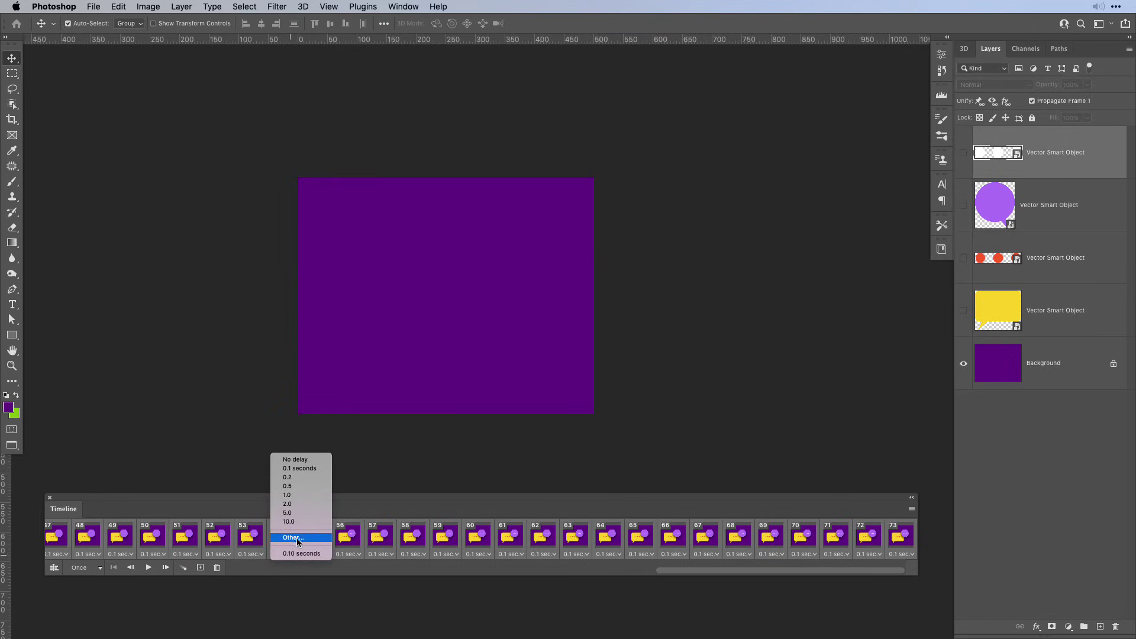
click(298, 538)
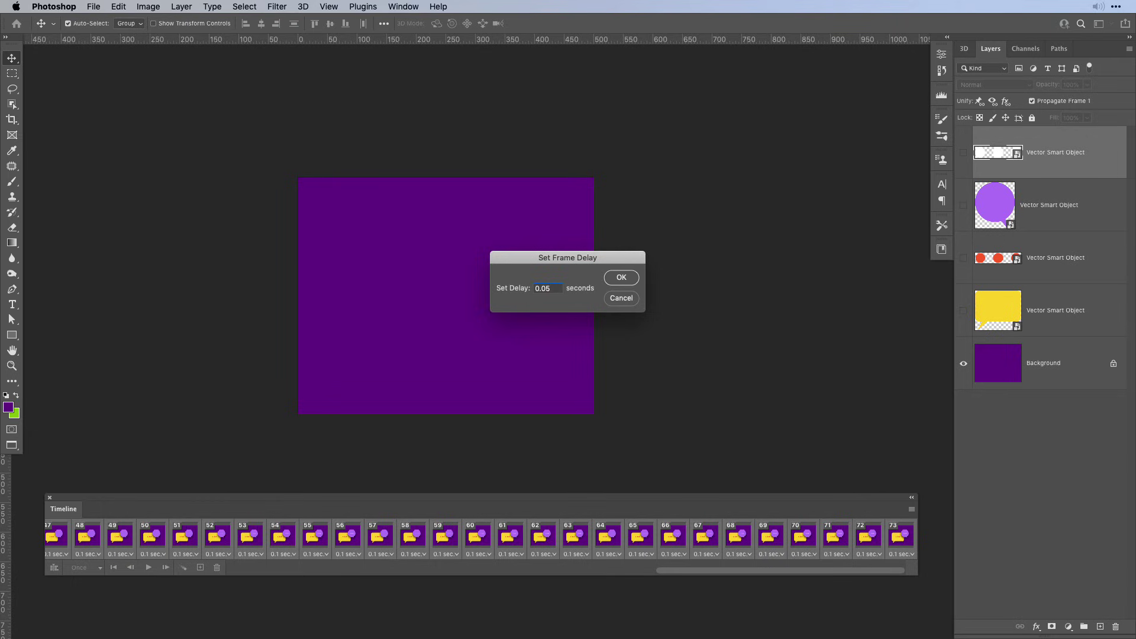
key(Return)
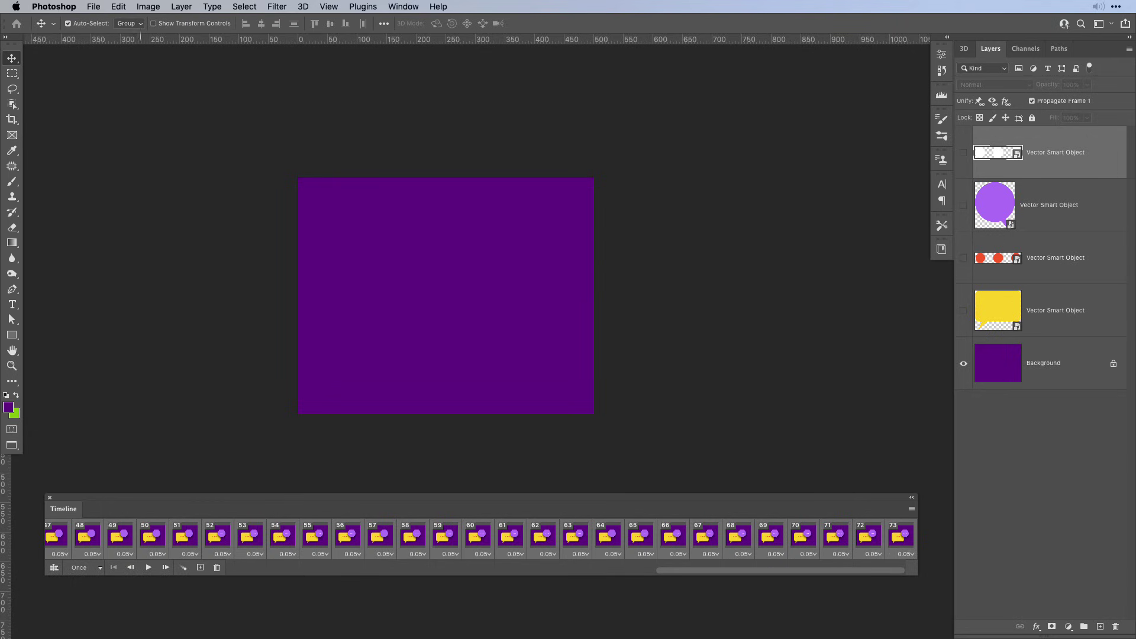
click(95, 6)
- Open Save for Web (Legacy) and preview the final animation before saving speech-bubbles.gif
mouse_move(170, 182)
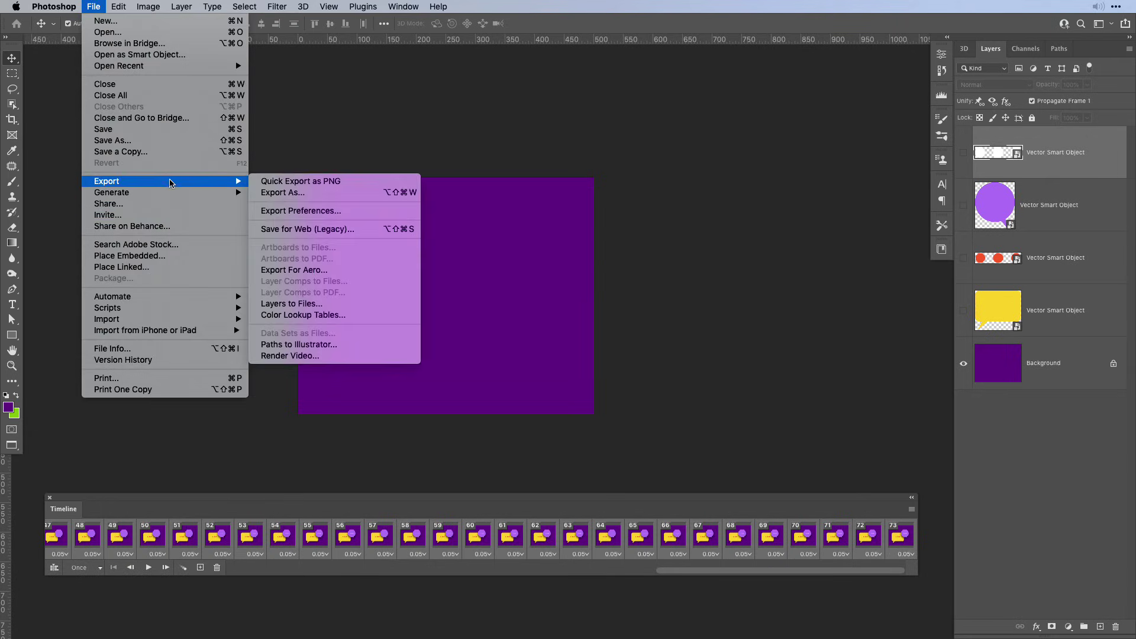
click(304, 229)
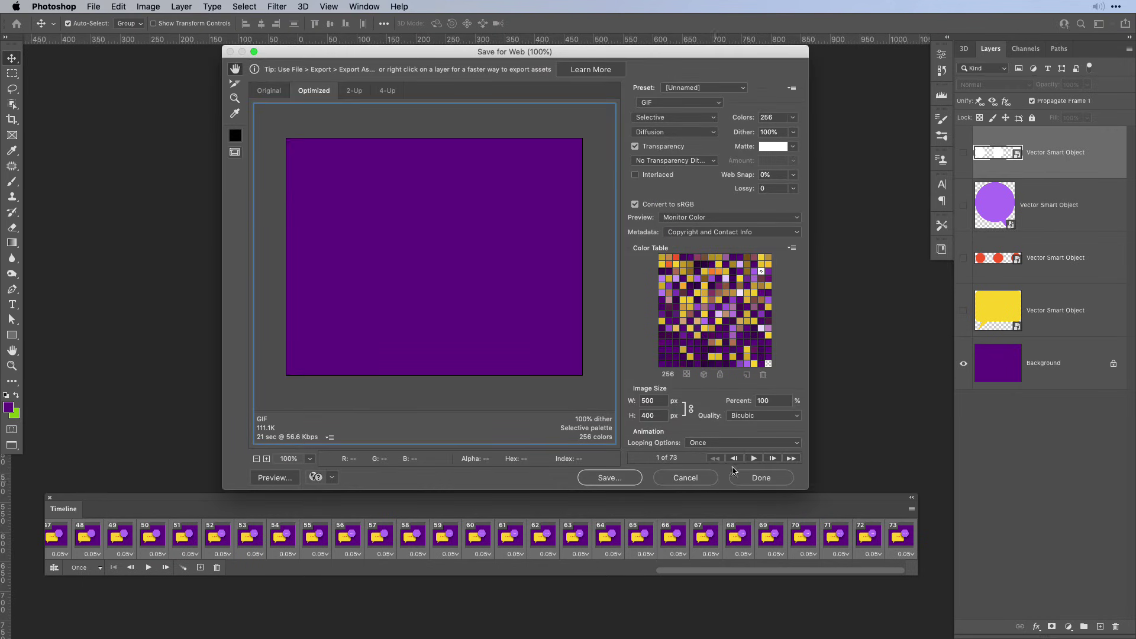
click(753, 458)
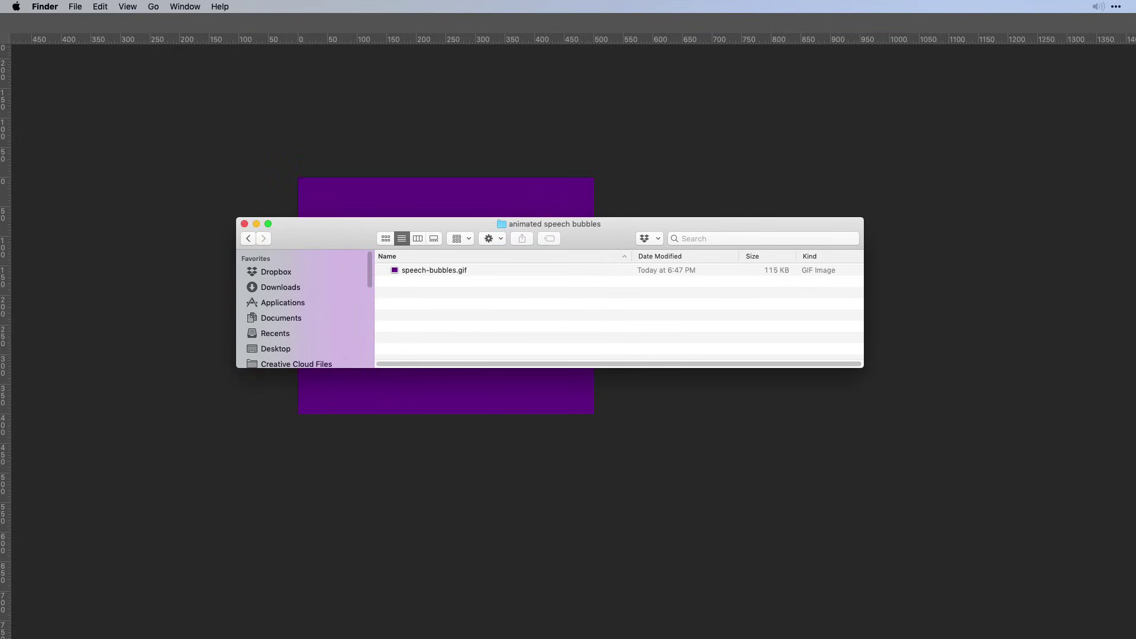
- Quick Look speech-bubbles.gif in Finder, then switch back to Photoshop
click(435, 270)
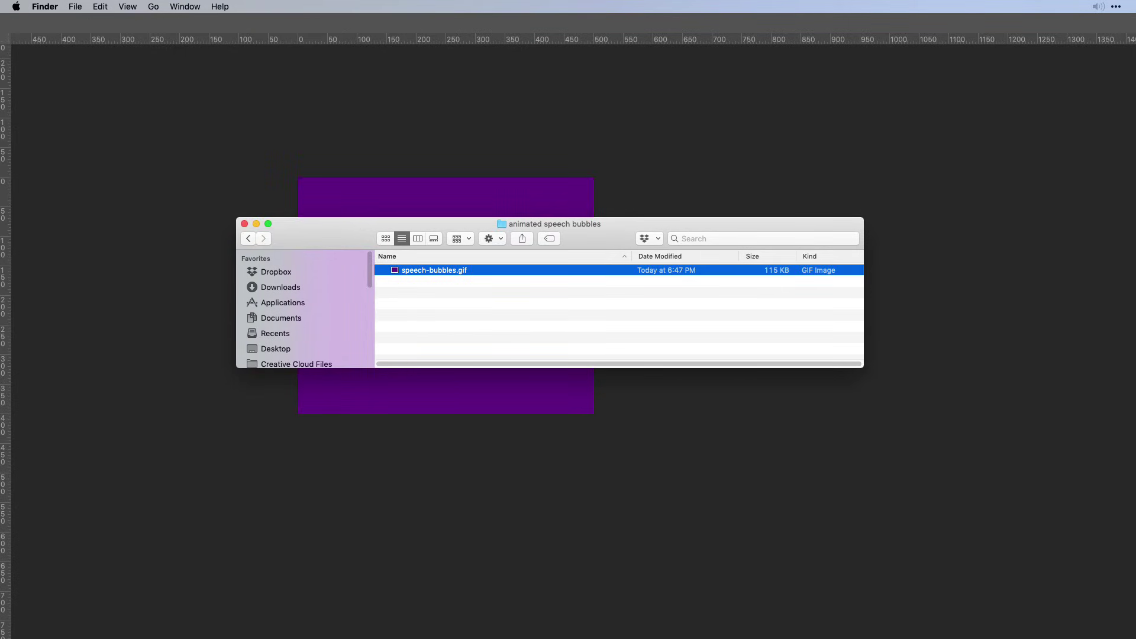
key(space)
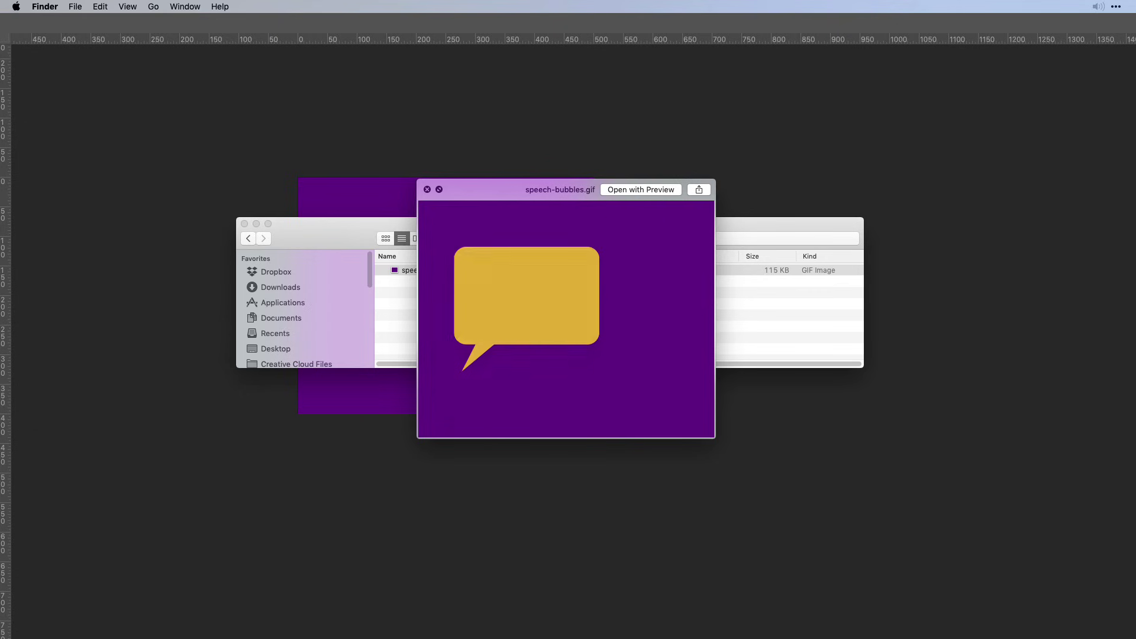
click(312, 626)
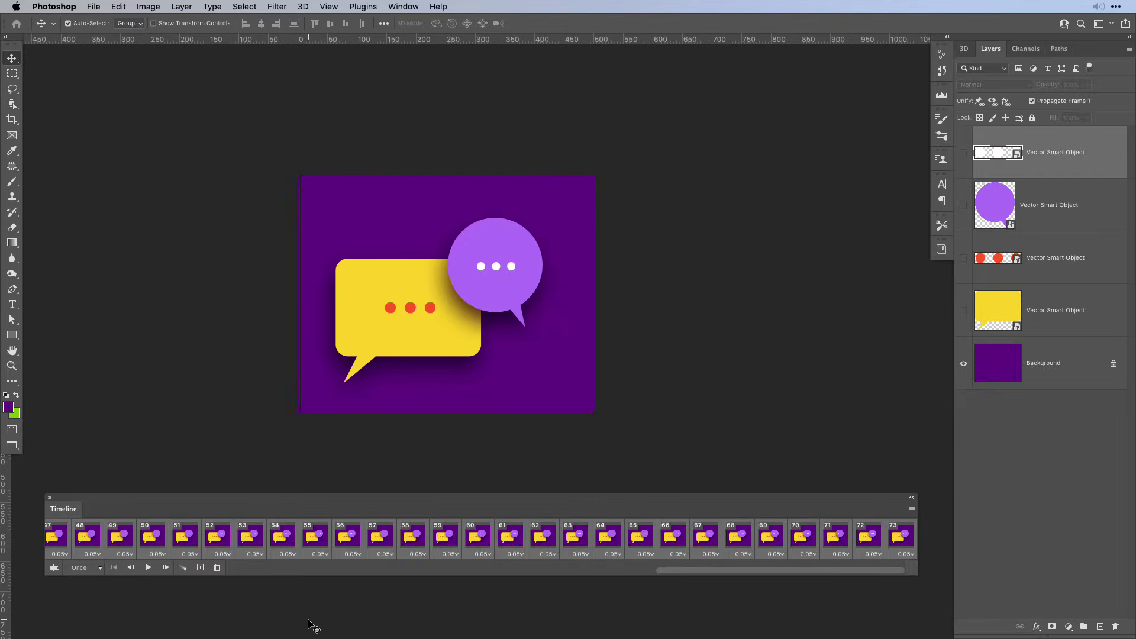